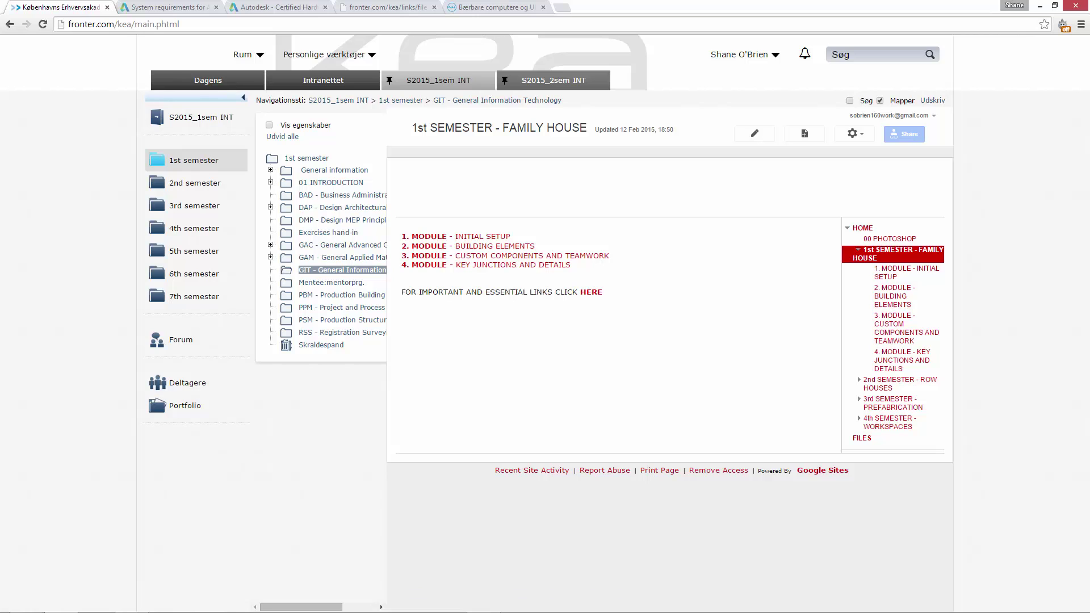
Switch from the Fronter page to Revit, showing the Splash Screen sheet of 1st sem intro.rvt.
left_click(131, 601)
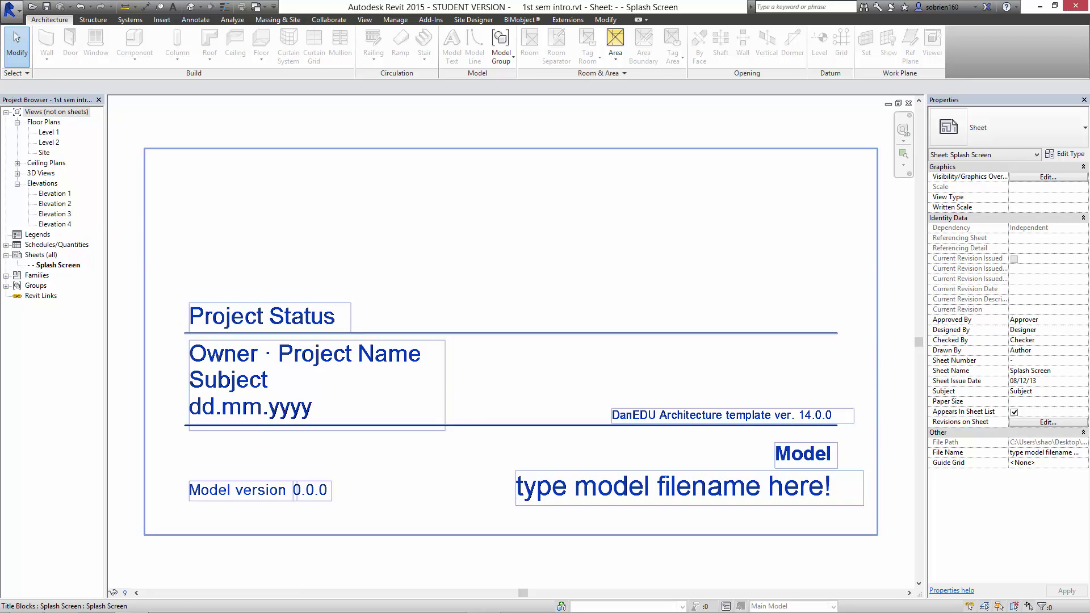
Look through Elevations 1–4, then switch to the Default 3D View of the house.
left_click(55, 193)
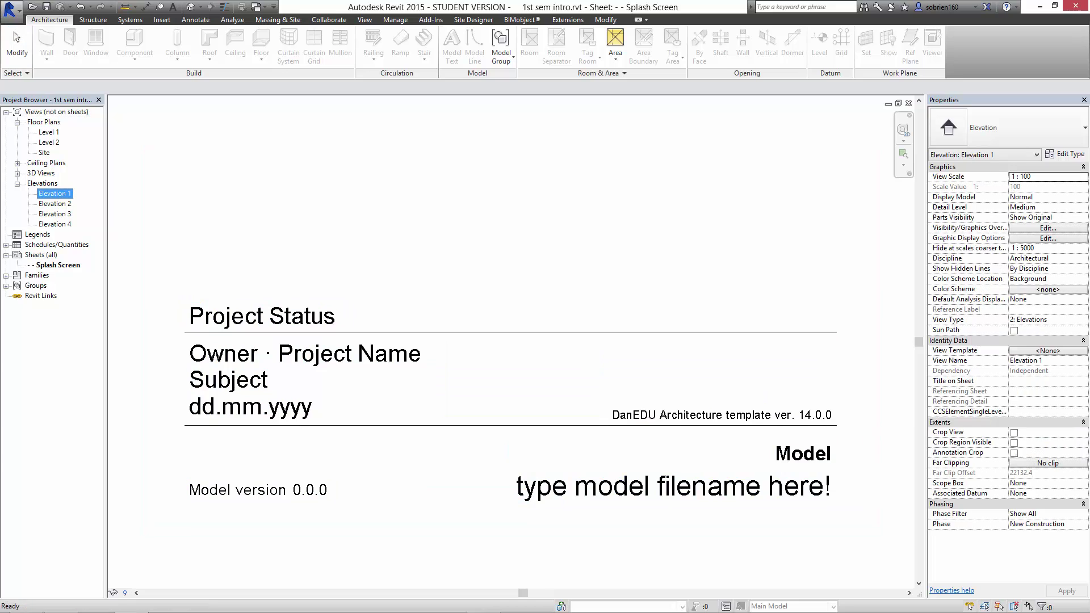
left_click(55, 204)
left_click(55, 214)
left_click(54, 224)
left_click(55, 193)
left_click(54, 204)
left_click(54, 194)
left_click(55, 214)
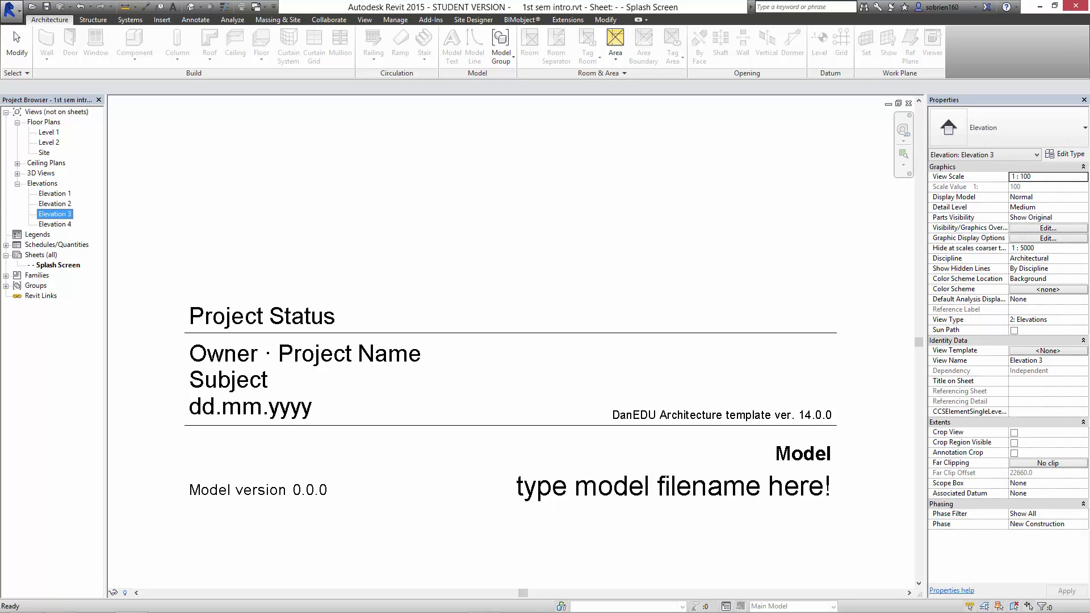
left_click(17, 45)
left_click(191, 6)
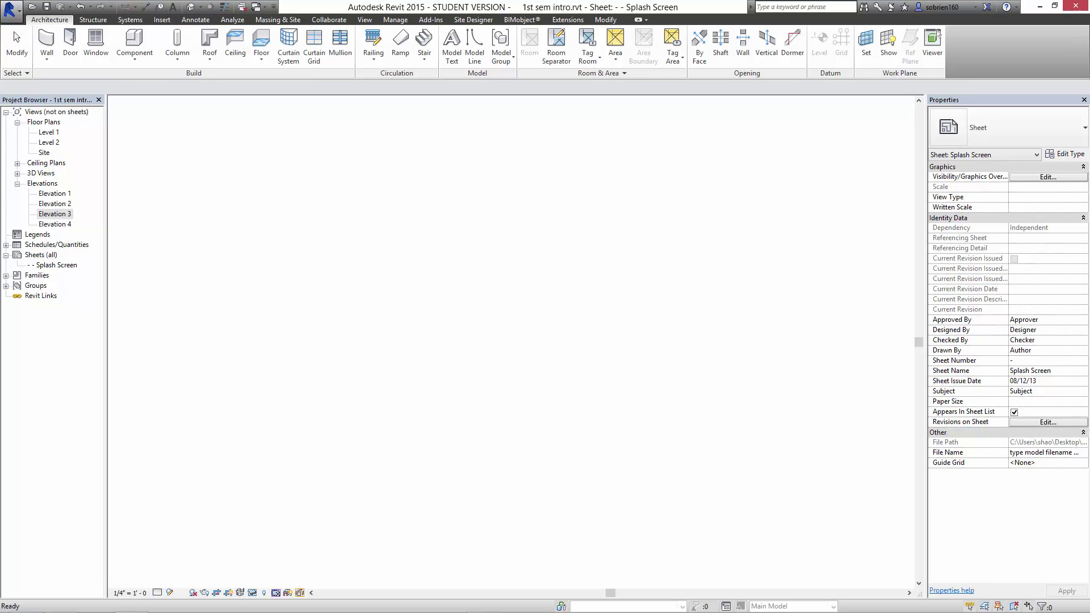
Orbit, pan and zoom around the 3D house and site, then return to the Fronter course page.
scroll(616, 368, "up", 3)
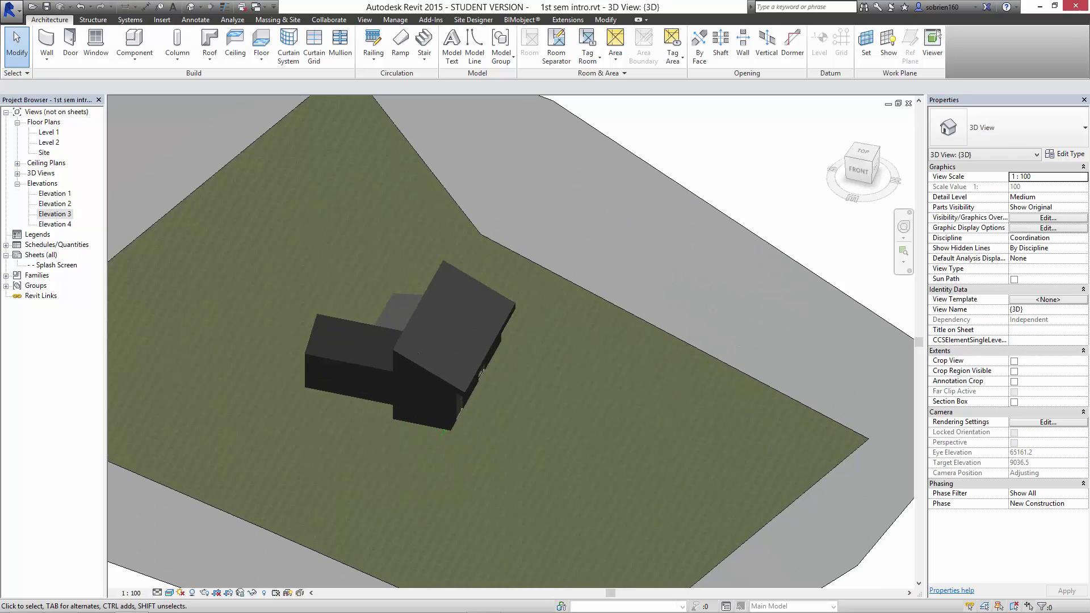
middle_click_drag(483, 364, 372, 406, "shift")
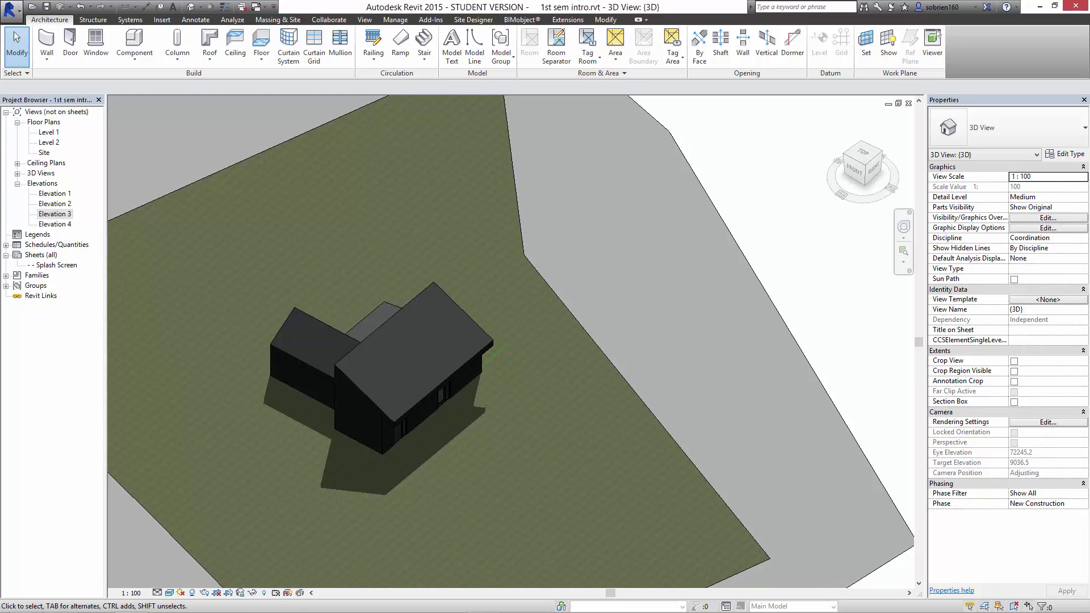
middle_click_drag(352, 471, 472, 376)
scroll(472, 377, "down", 1)
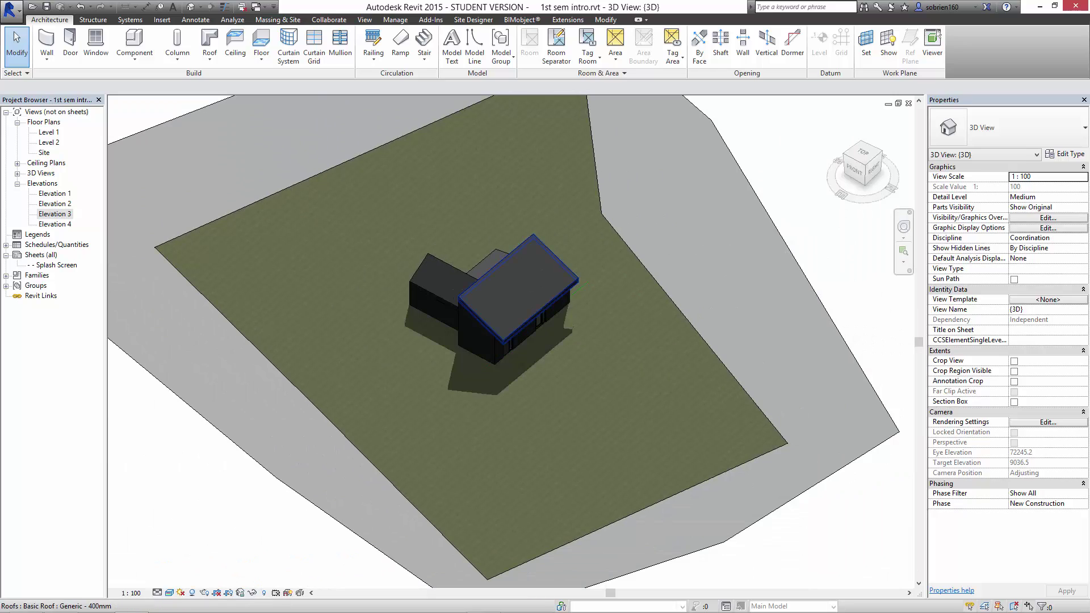
middle_click_drag(482, 337, 458, 408)
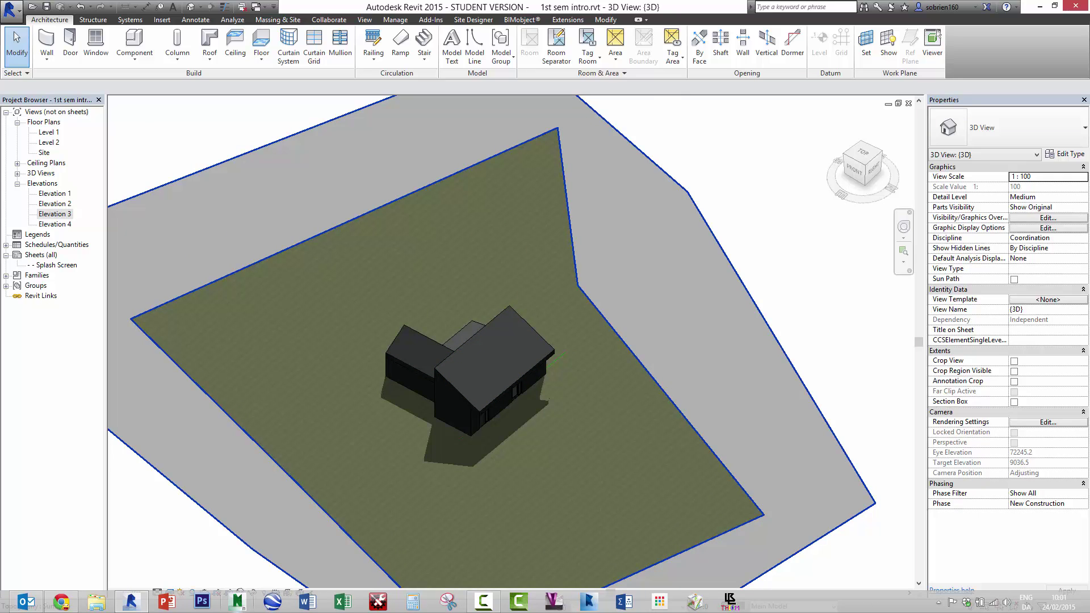
left_click(61, 602)
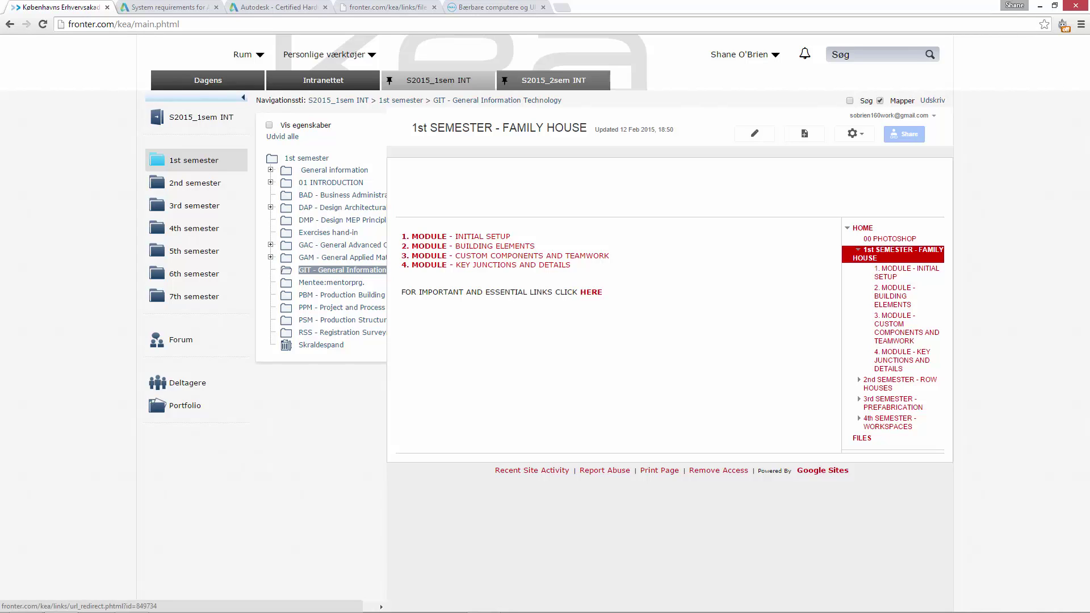
Download the A3 size KEA title block (A3 metric_KEA_2014.rfa) from the course titleblock links.
left_click(591, 291)
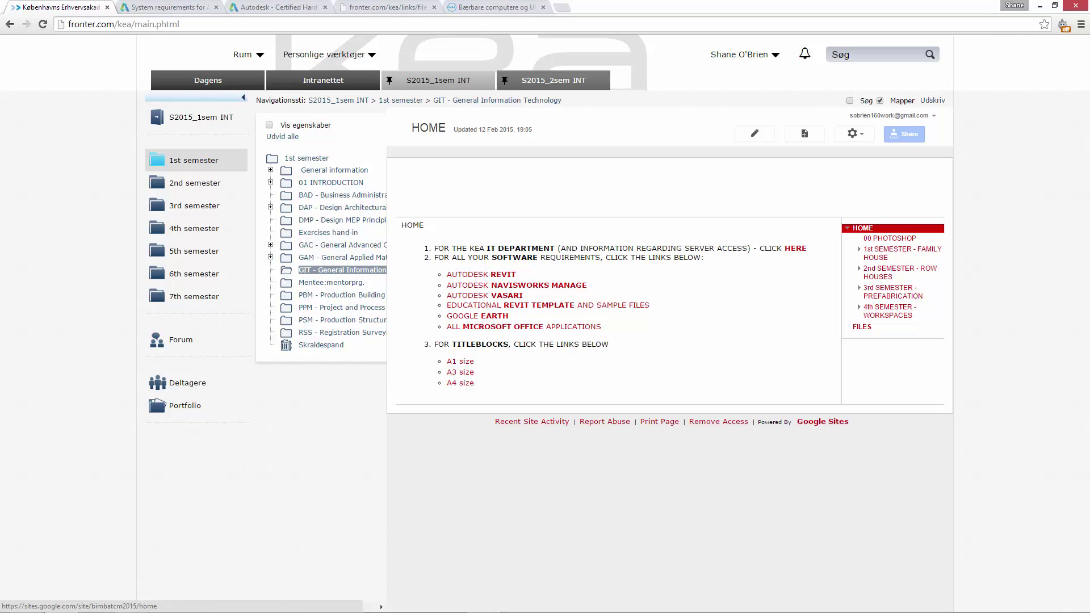
left_click(459, 372)
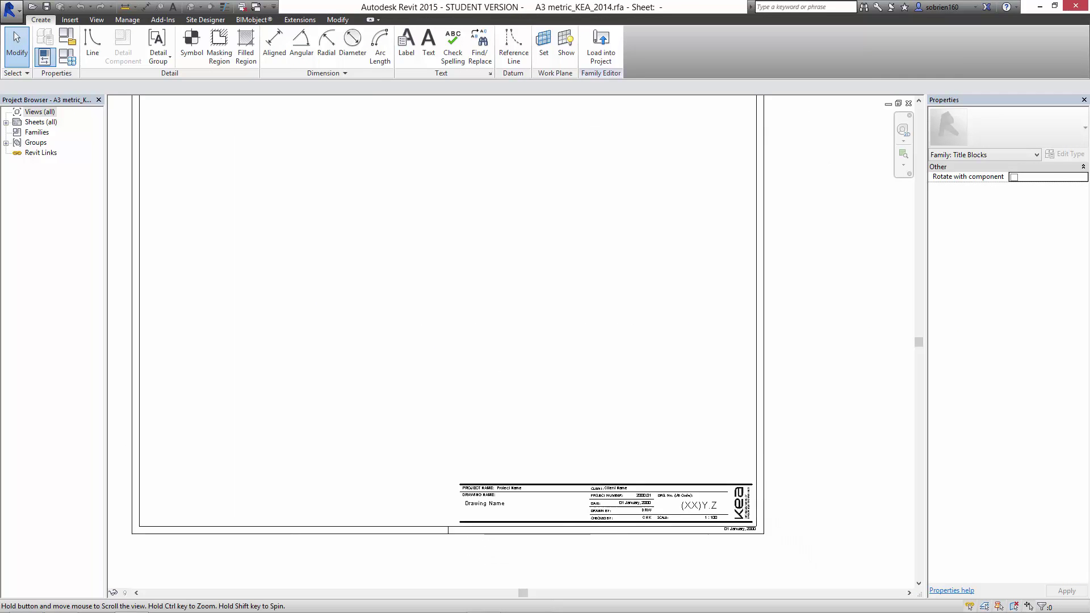
scroll(724, 525, "up", 5)
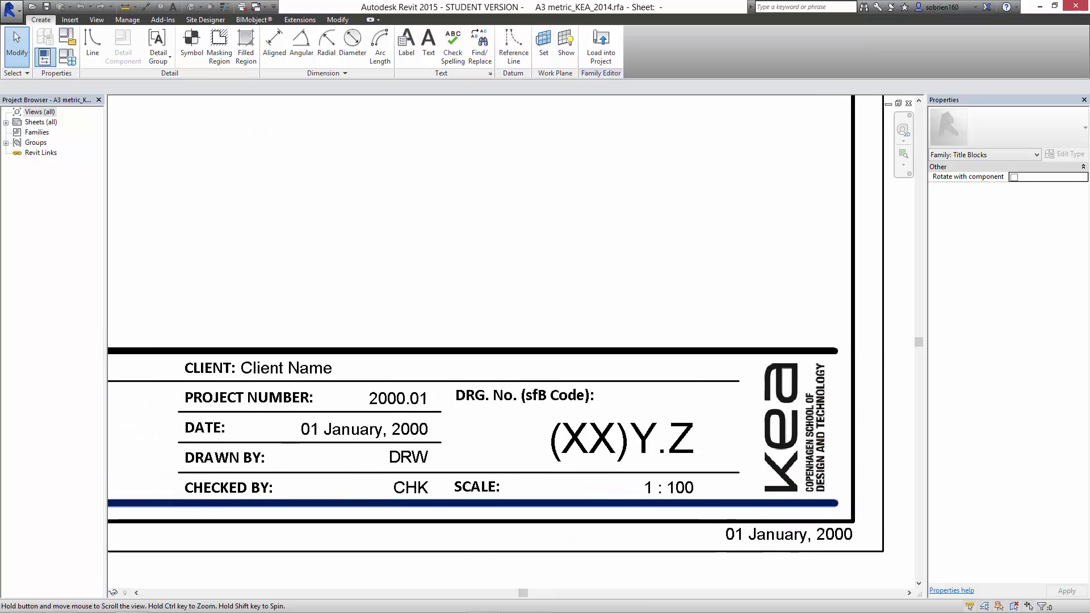
scroll(636, 503, "down", 3)
middle_click_drag(636, 503, 759, 489)
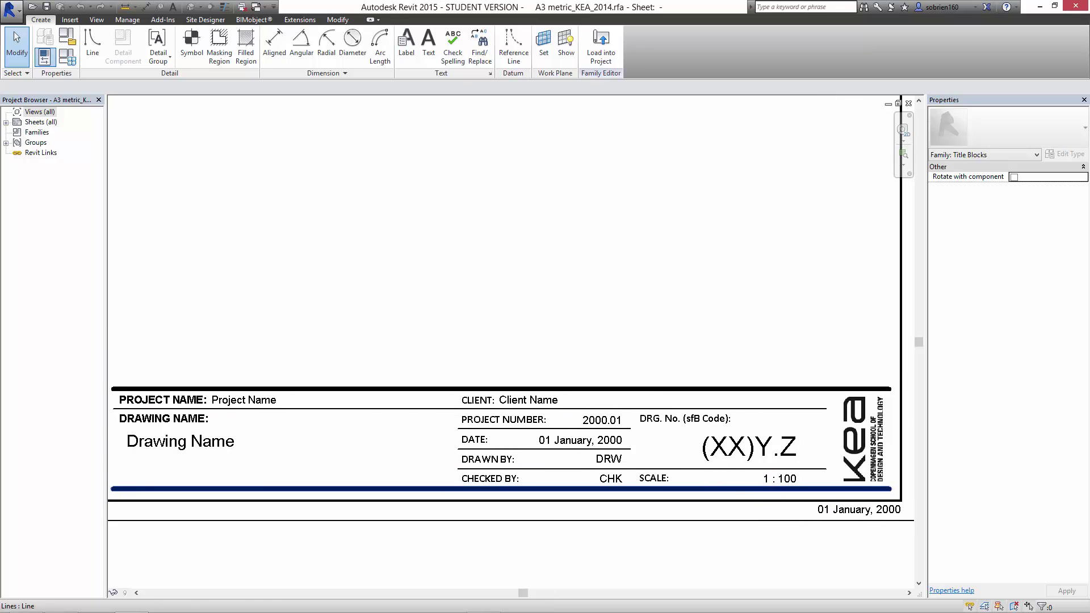
middle_click_drag(656, 478, 602, 478)
scroll(814, 432, "up", 3)
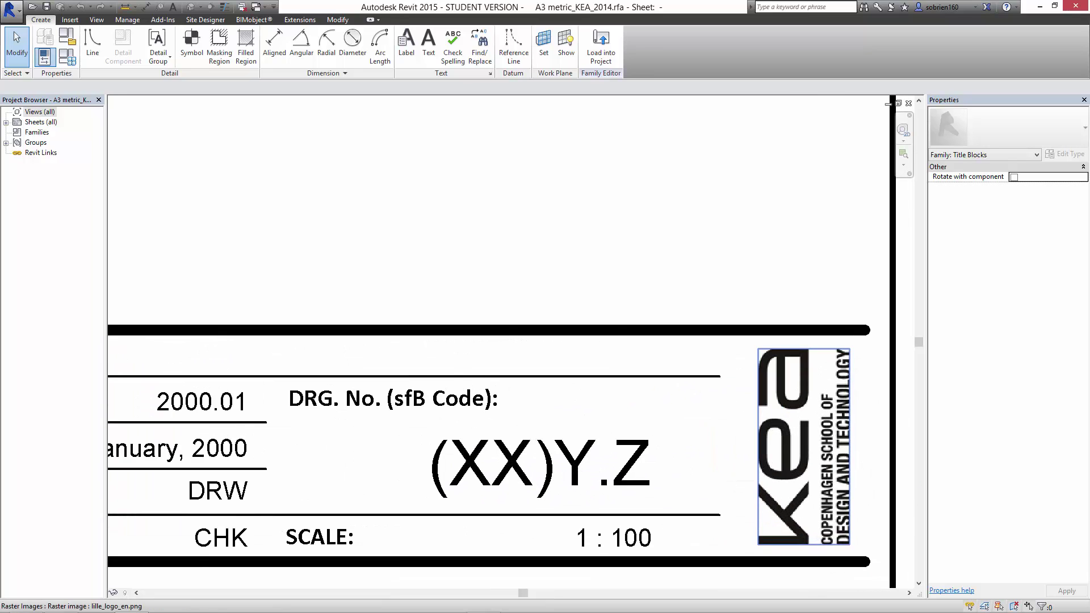
scroll(794, 443, "down", 4)
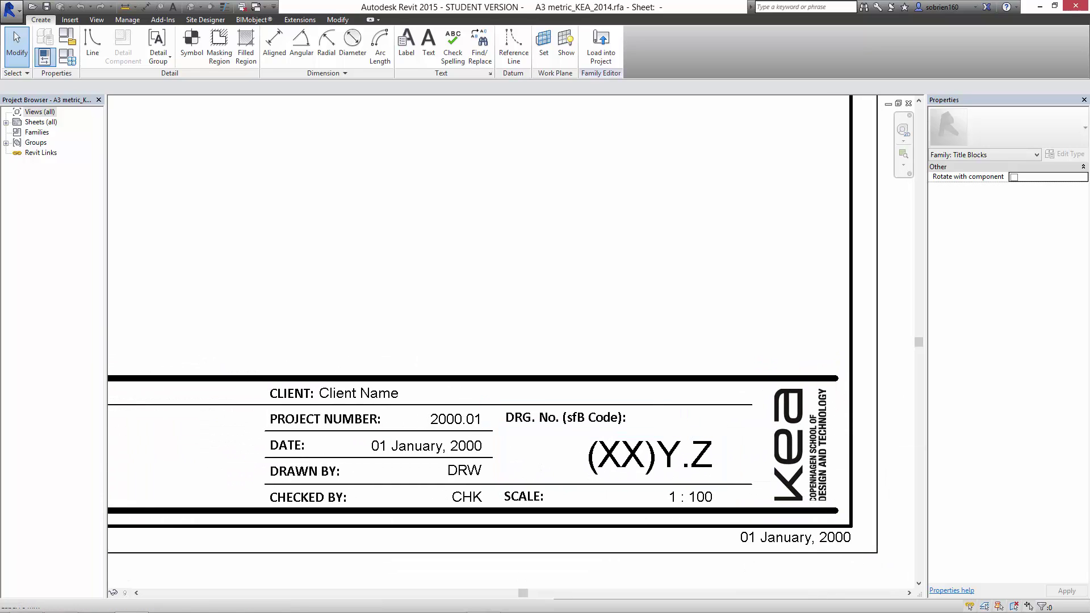
middle_click_drag(661, 451, 695, 451)
middle_click_drag(443, 401, 669, 407)
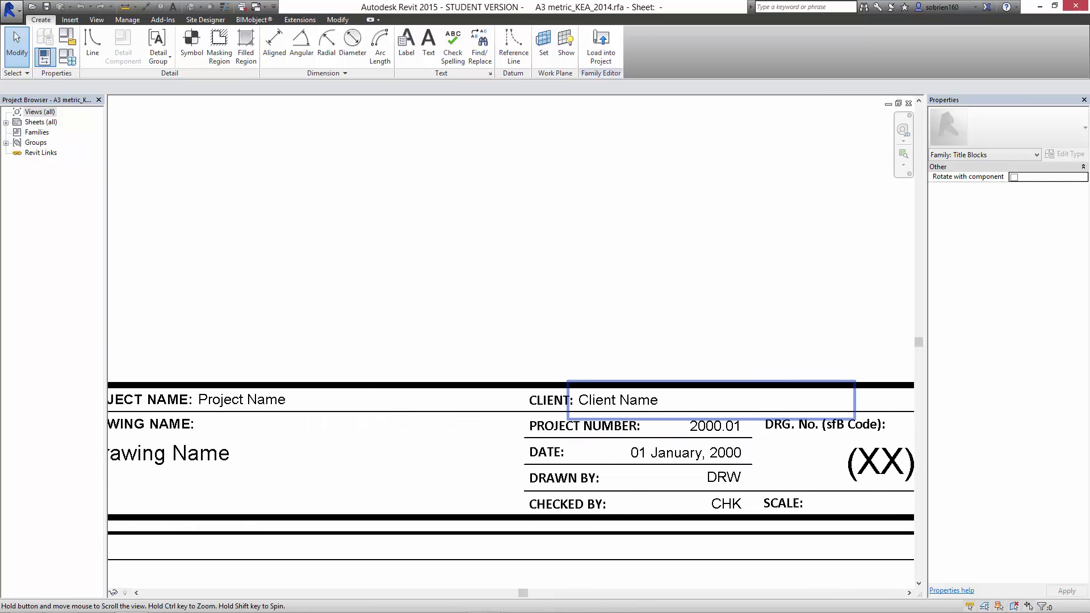
scroll(553, 460, "down", 5)
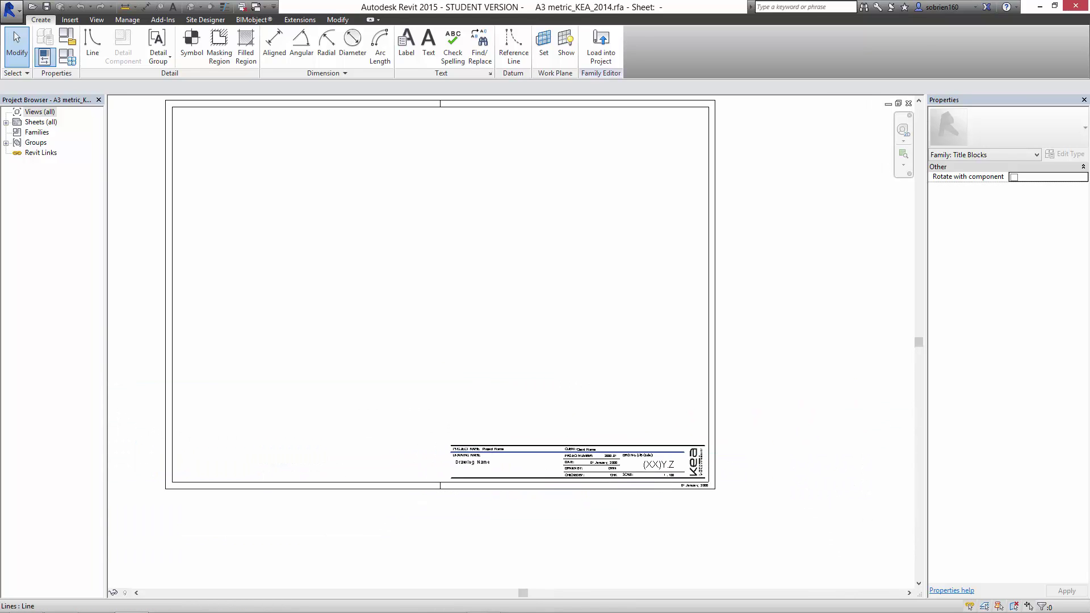
middle_click_drag(553, 449, 564, 499)
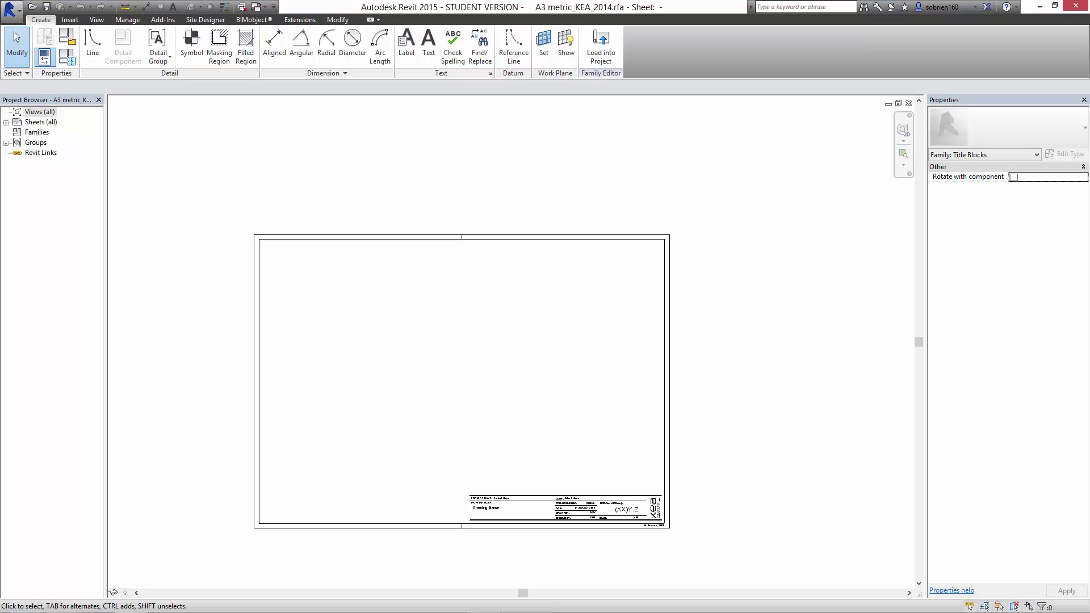
middle_click_drag(463, 380, 493, 344)
scroll(685, 451, "up", 3)
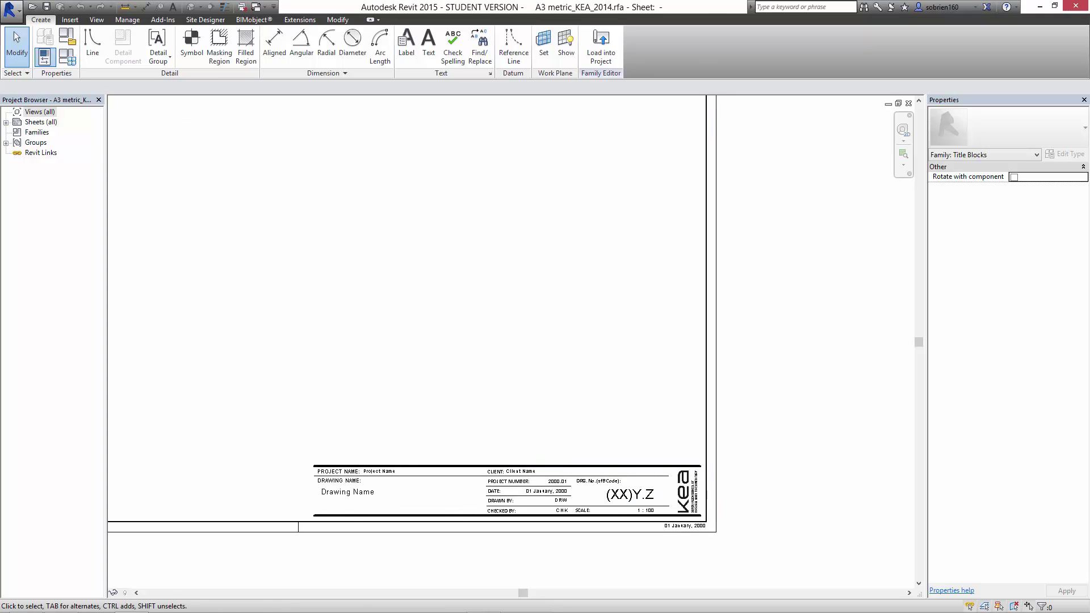
middle_click_drag(770, 511, 769, 454)
scroll(769, 454, "up", 1)
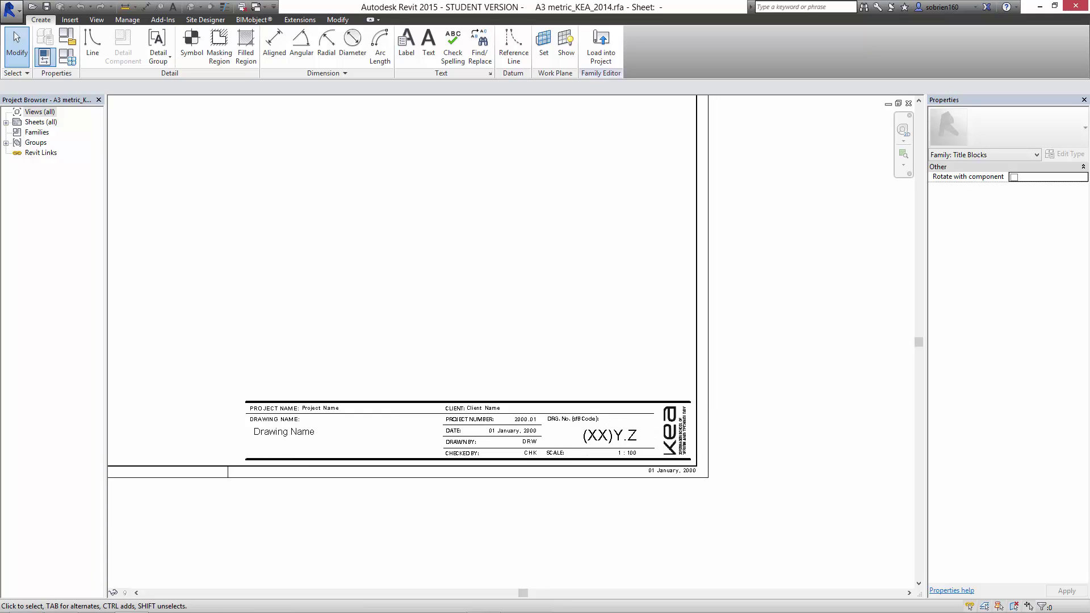
scroll(744, 453, "up", 2)
left_click(669, 430)
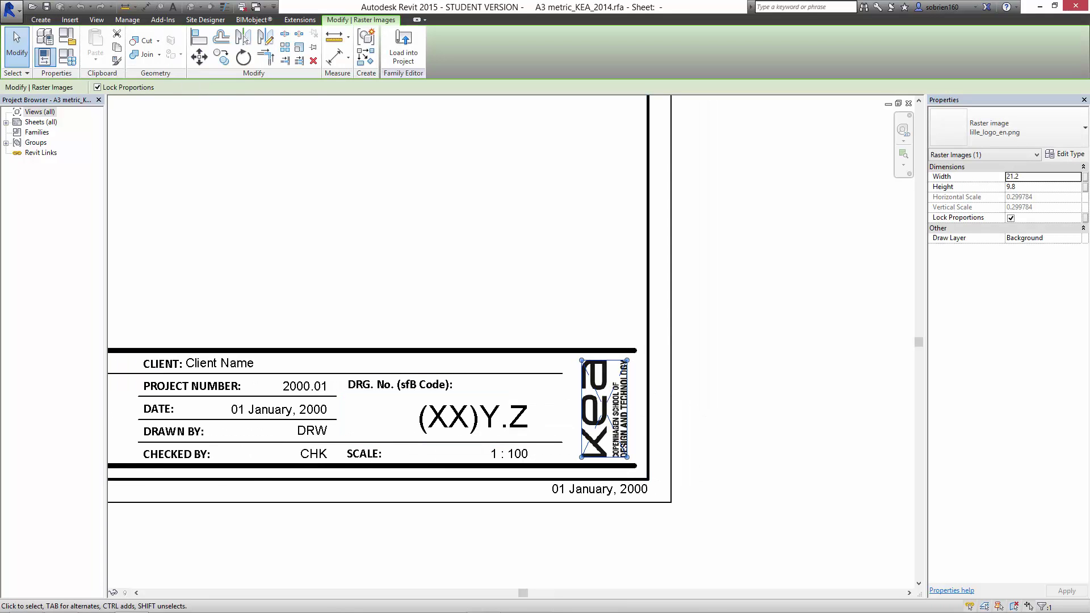
Choose IMG_1003.JPG from the Desktop as an image to insert into the title block family.
left_click(732, 420)
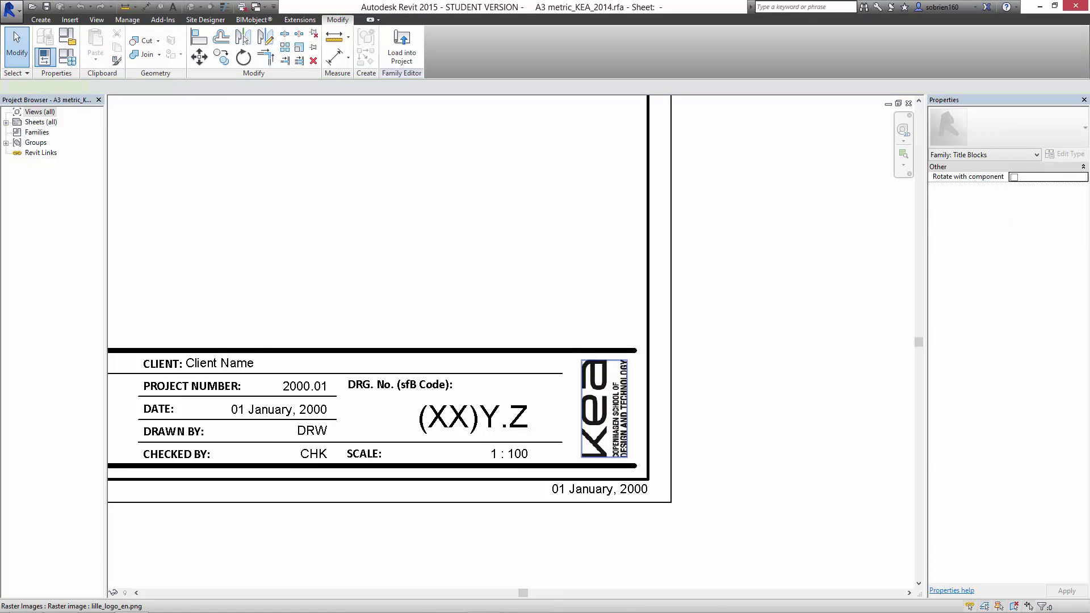
left_click(616, 411)
left_click(732, 420)
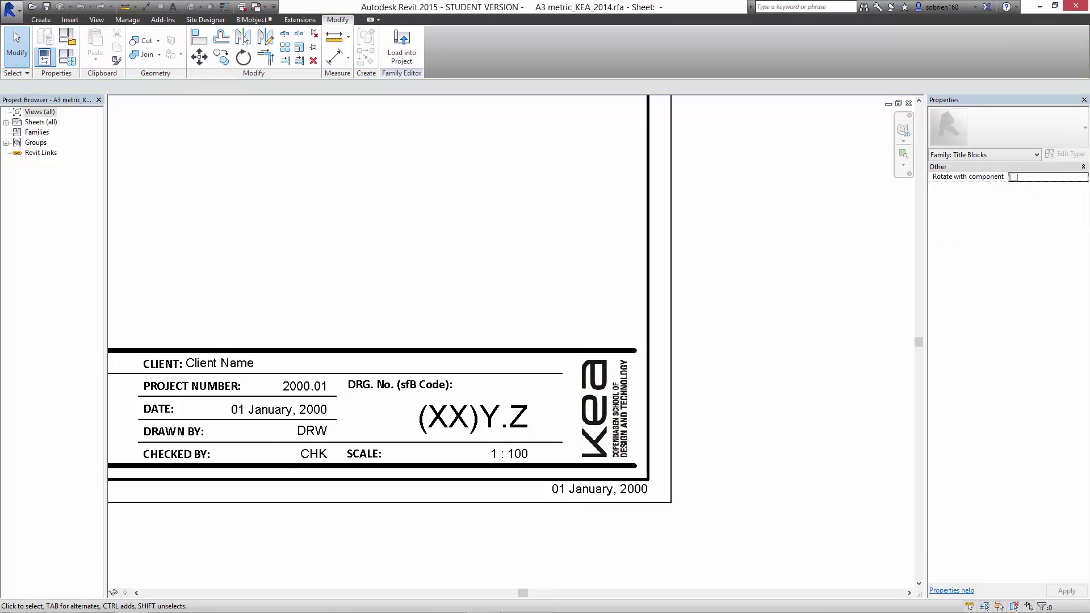
left_click(70, 19)
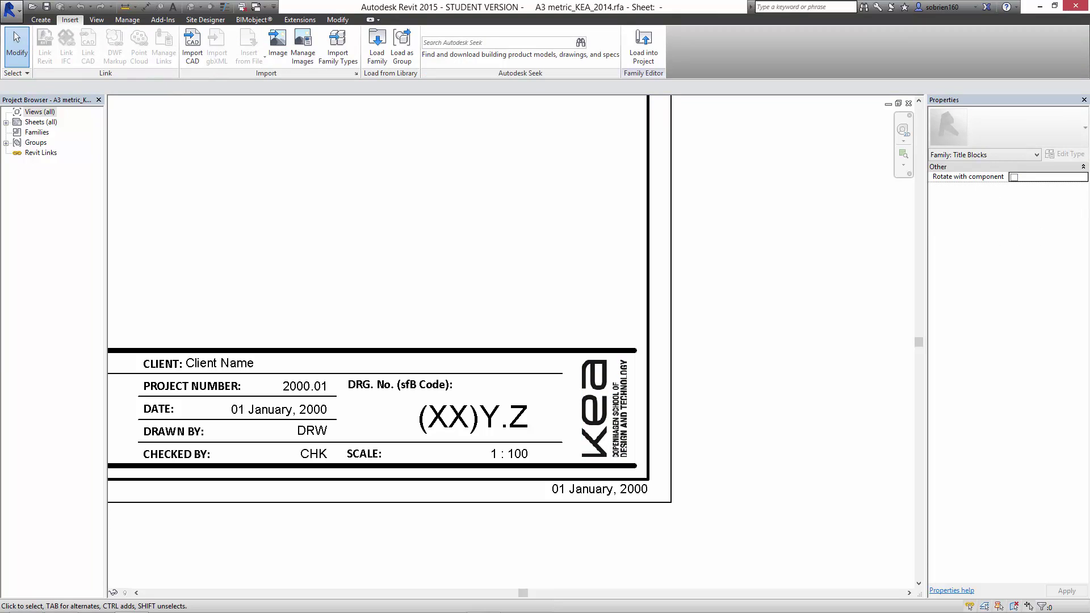
left_click(277, 46)
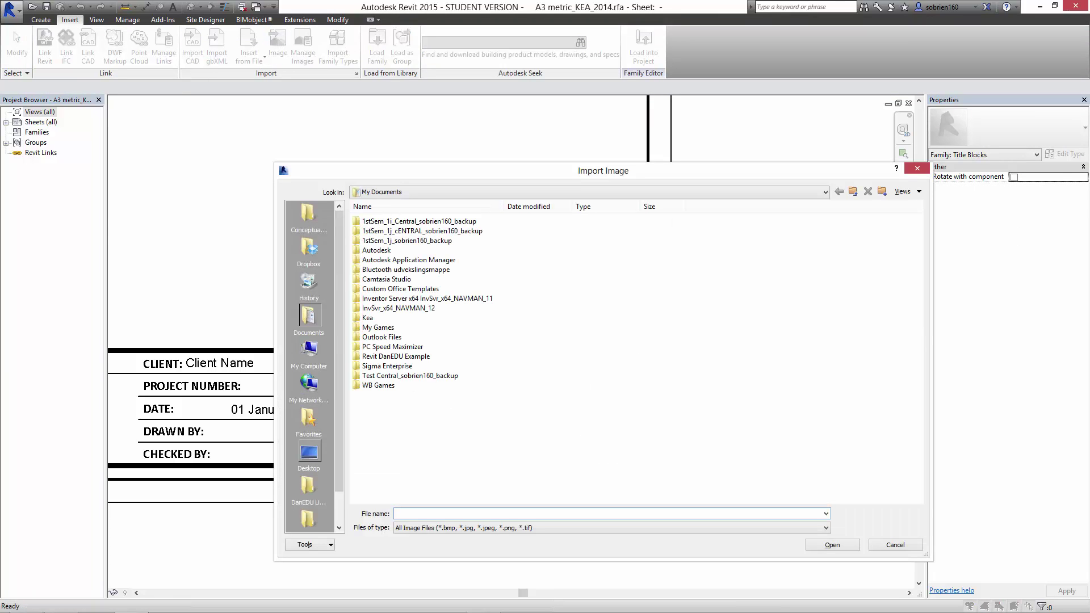
left_click(309, 453)
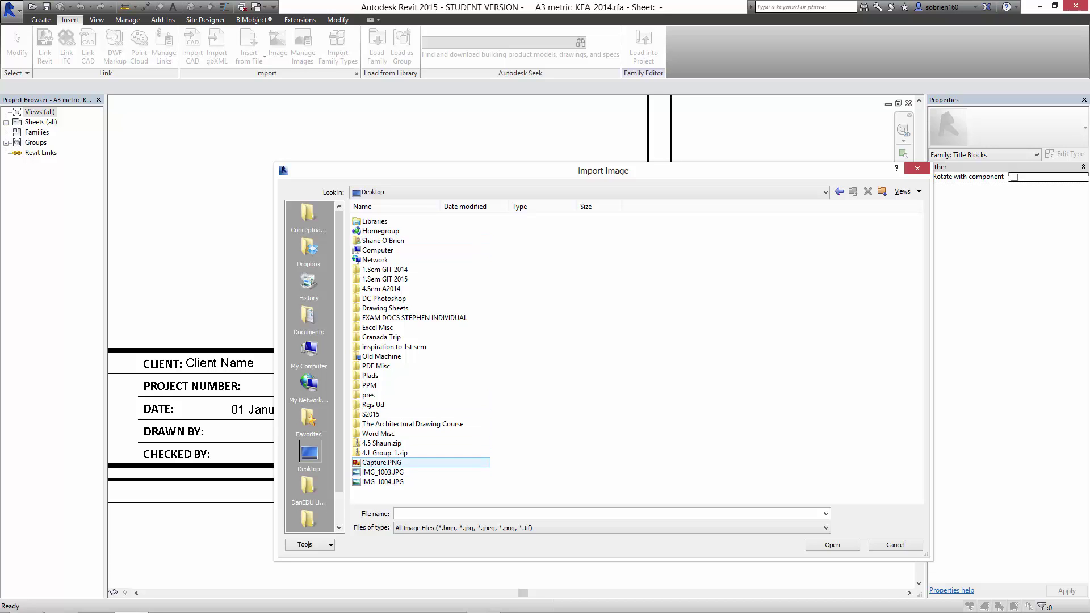
double_click(383, 472)
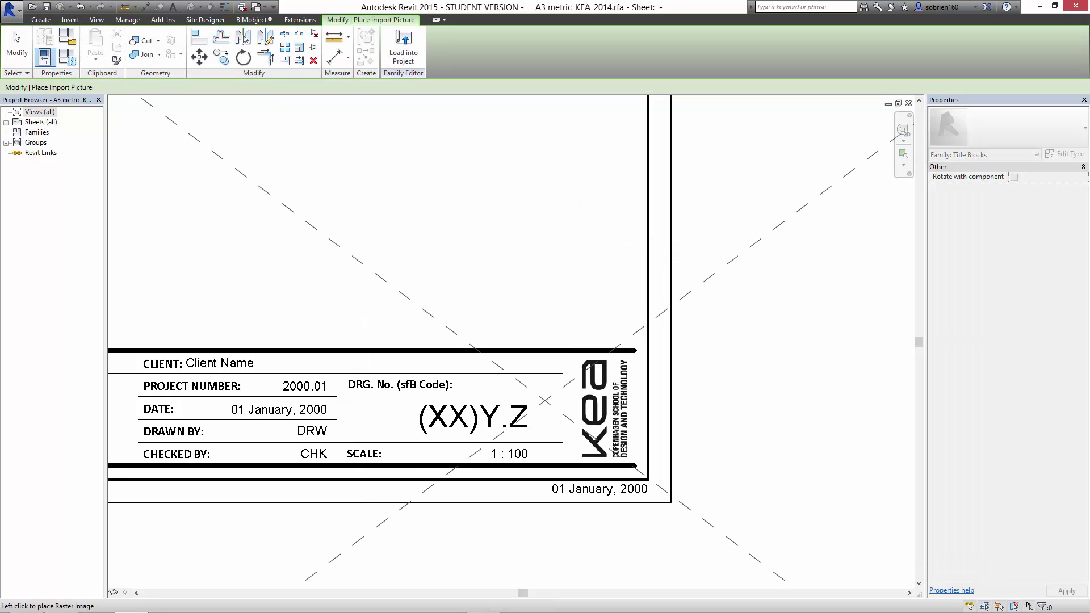
Place the imported photo, shrink it to about 170 wide at lower right, then delete it.
scroll(576, 364, "down", 8)
left_click(896, 162)
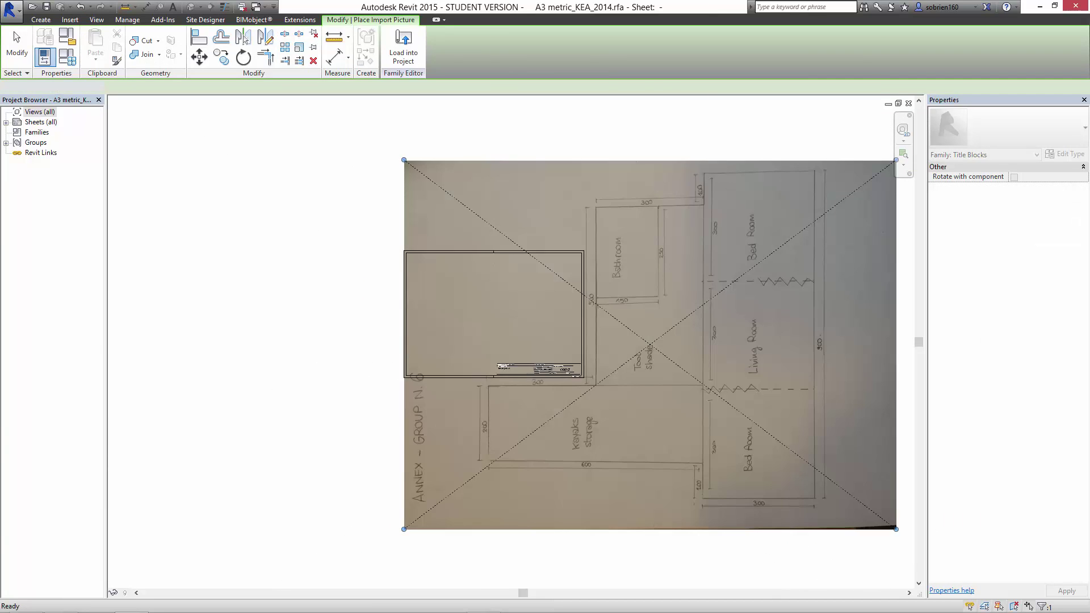
left_click_drag(403, 529, 682, 320)
left_click_drag(732, 273, 642, 406)
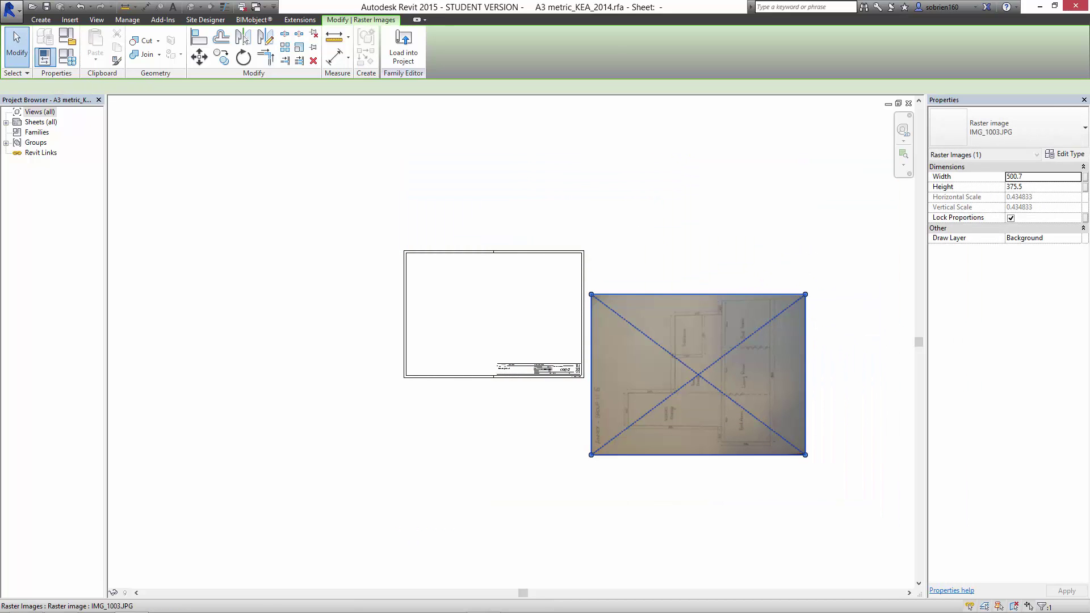
left_click_drag(805, 294, 663, 400)
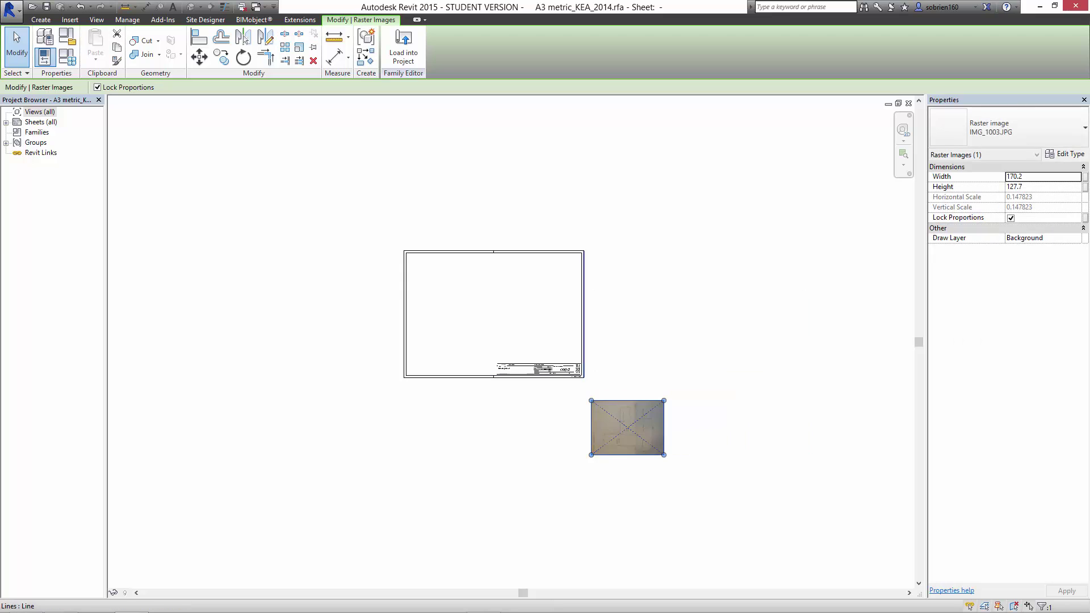
scroll(588, 391, "up", 4)
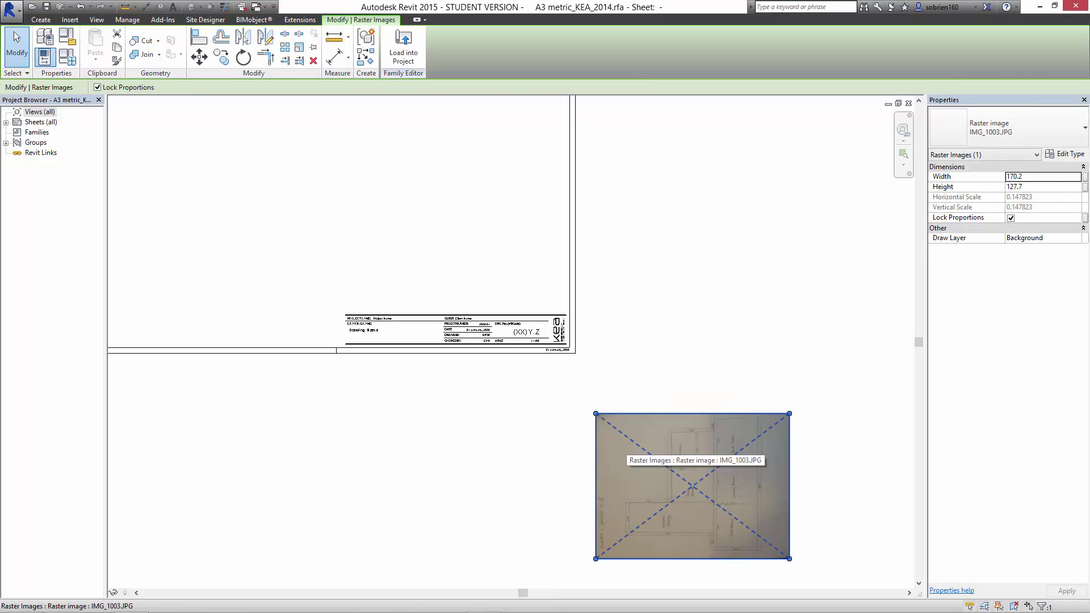
key("Delete")
Inspect the KEA logo and reframe the view to show the whole A3 sheet.
scroll(554, 326, "up", 5)
scroll(525, 307, "up", 2)
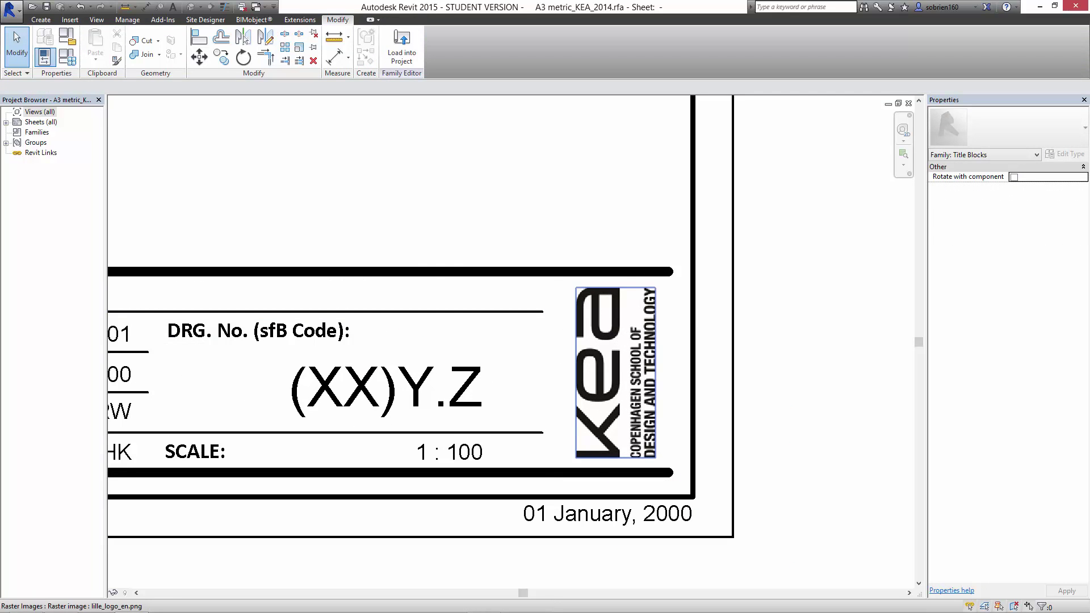
left_click(603, 352)
key("Escape")
scroll(665, 361, "down", 6)
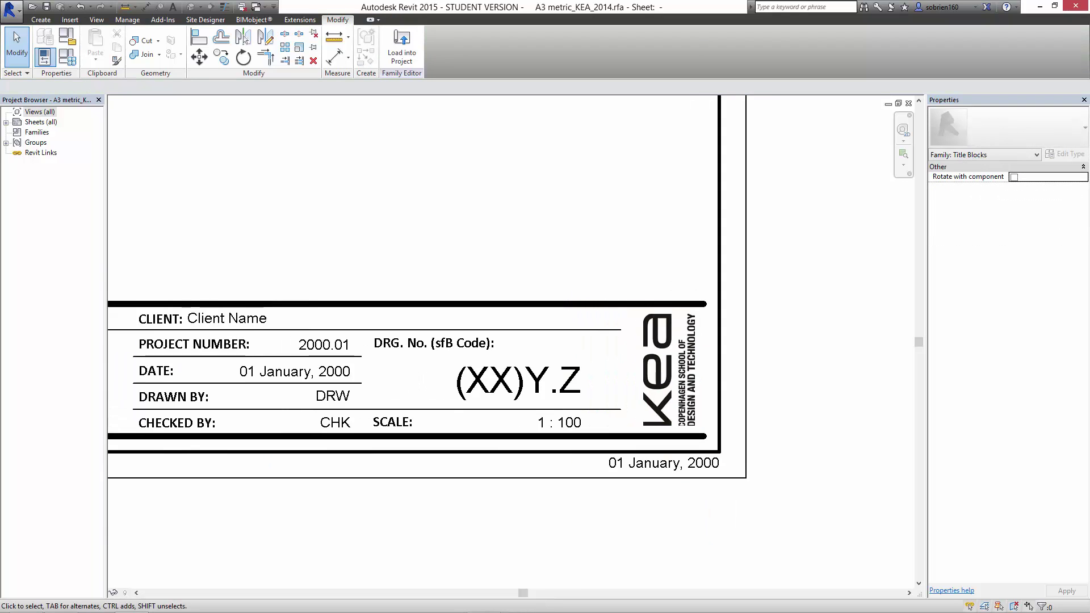
middle_click_drag(666, 361, 708, 477)
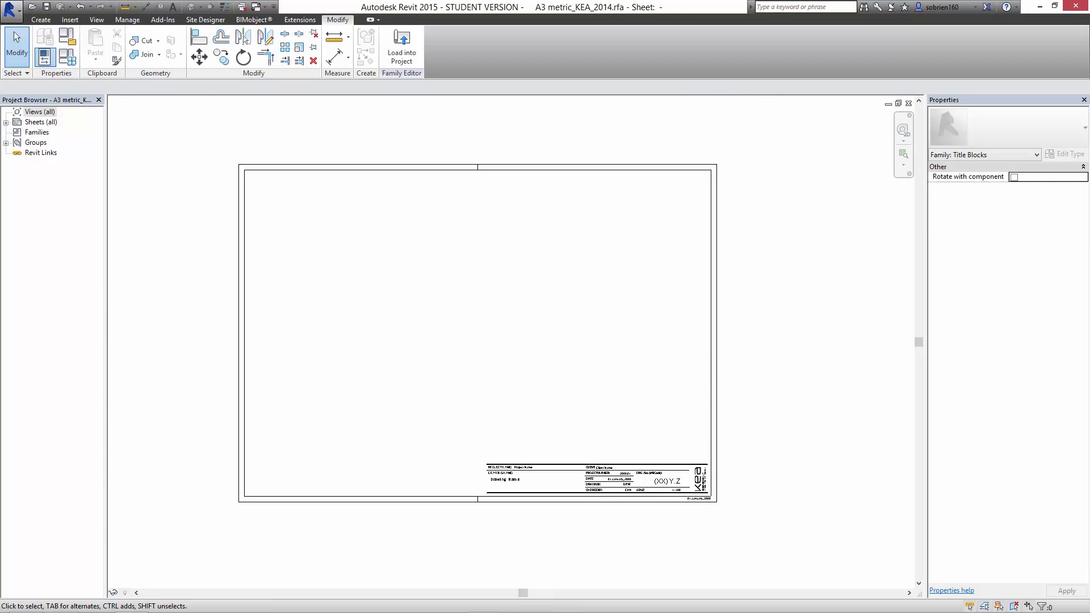
scroll(611, 313, "up", 2)
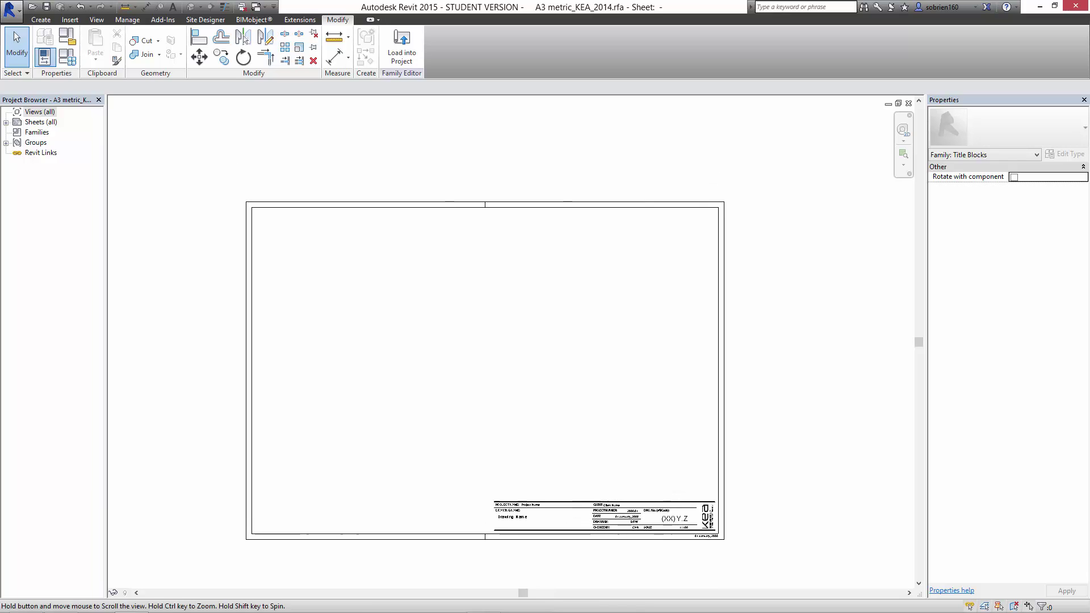
middle_click_drag(611, 313, 611, 296)
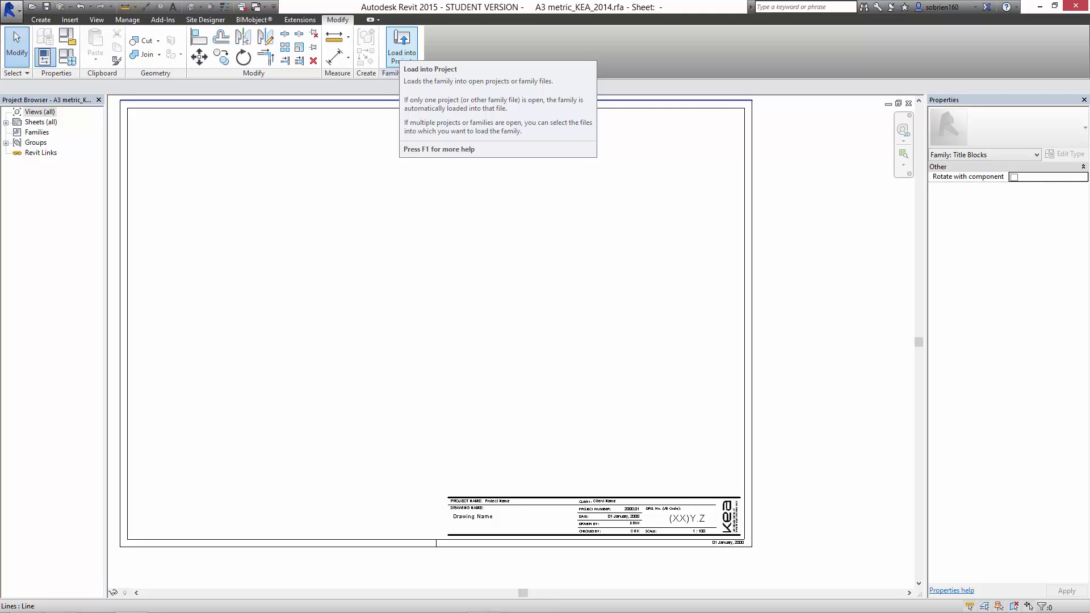
Load the A3 KEA title block family into 1st sem intro.rvt.
left_click(402, 42)
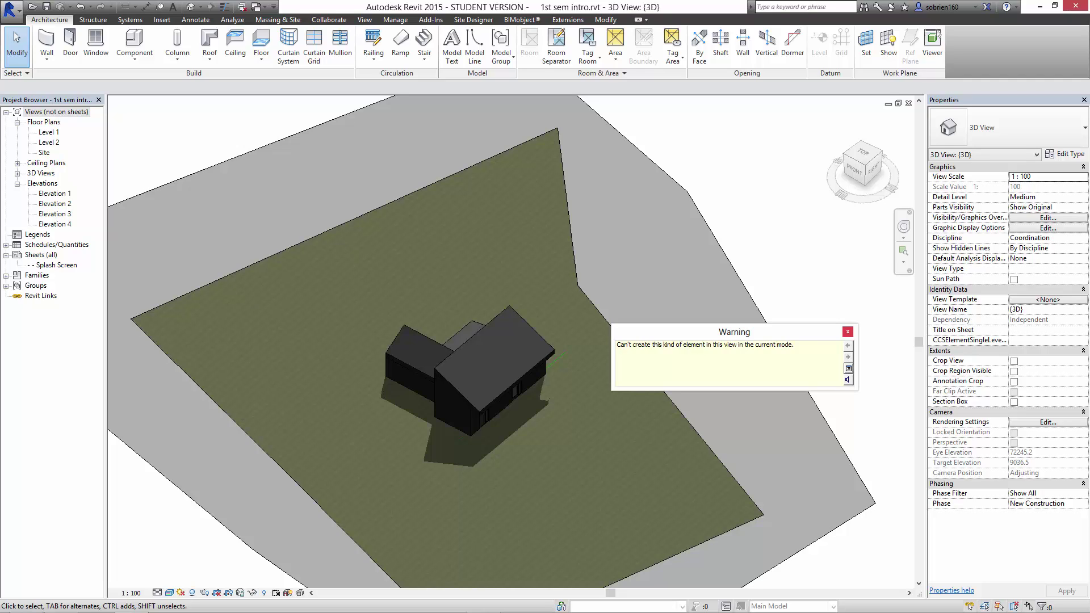
Close the can't-create warning and select Sheets (all) in the Project Browser.
left_click(847, 332)
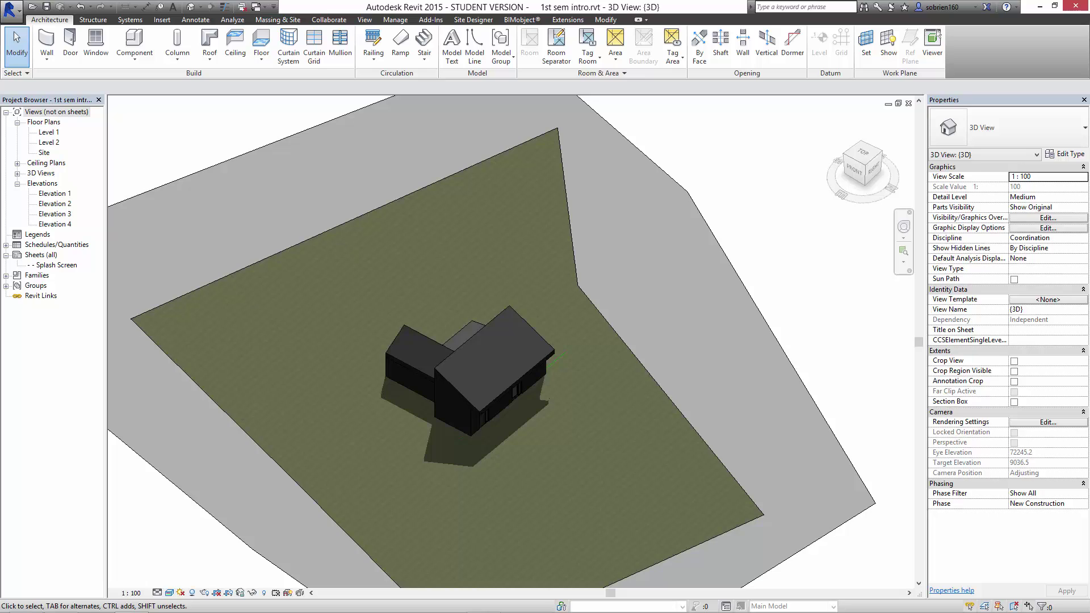
left_click(41, 255)
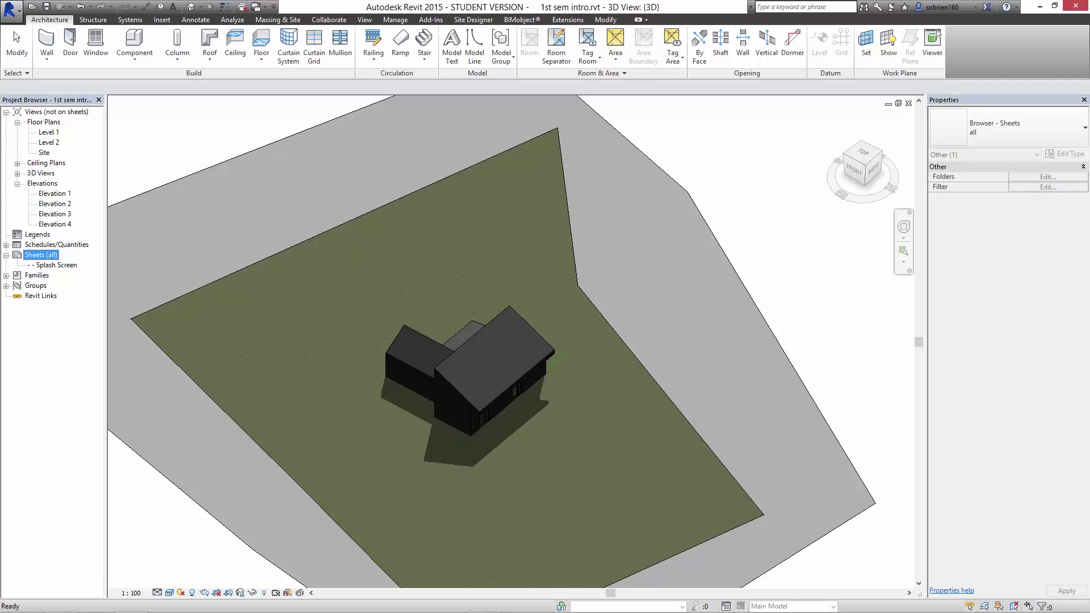
Create new sheet A1.3 using the A3 metric_KEA_2014 title block.
right_click(39, 255)
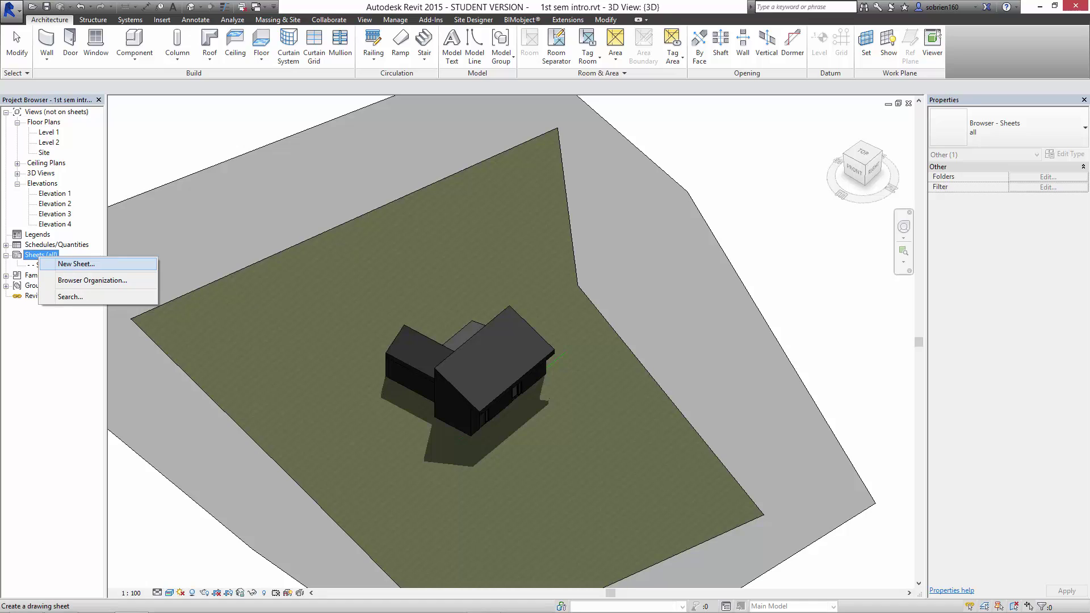
left_click(76, 264)
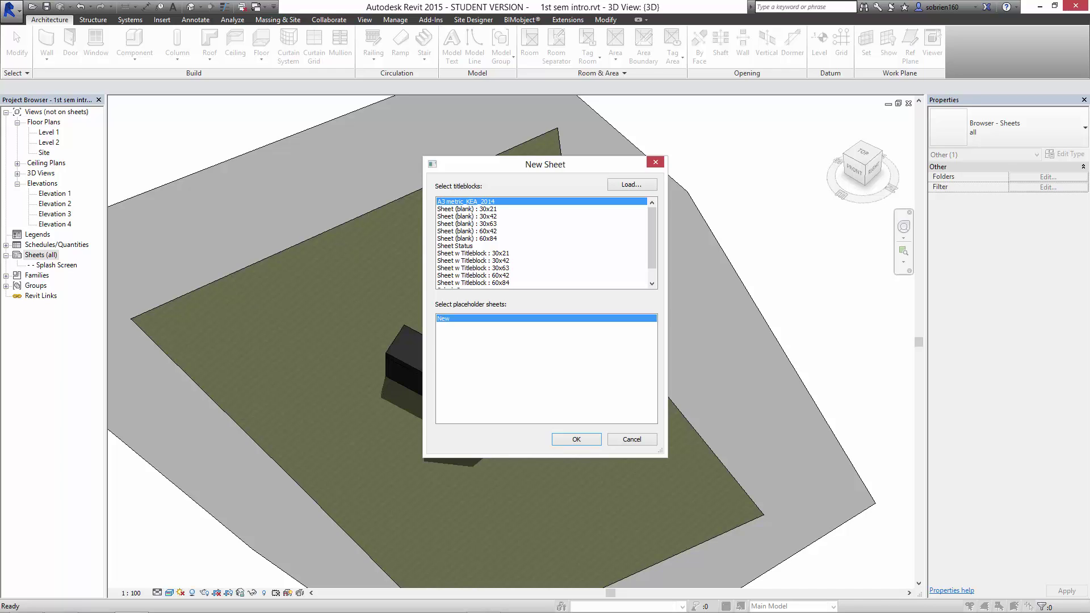
left_click(576, 439)
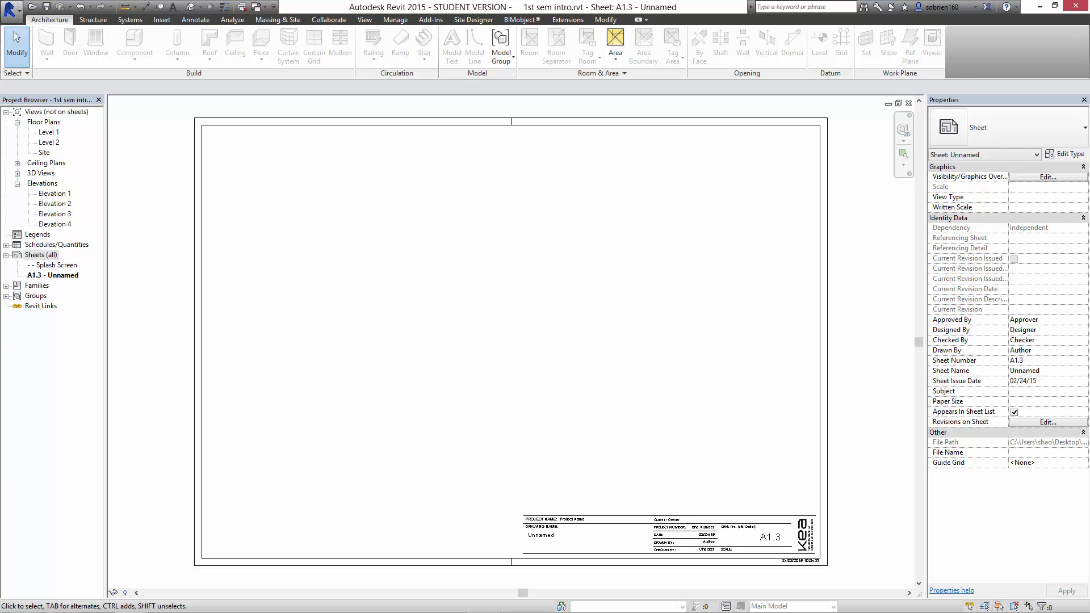
Set the title block's project name to 'Annex Project' and drawing name to 'Isometric view'.
scroll(586, 508, "up", 5)
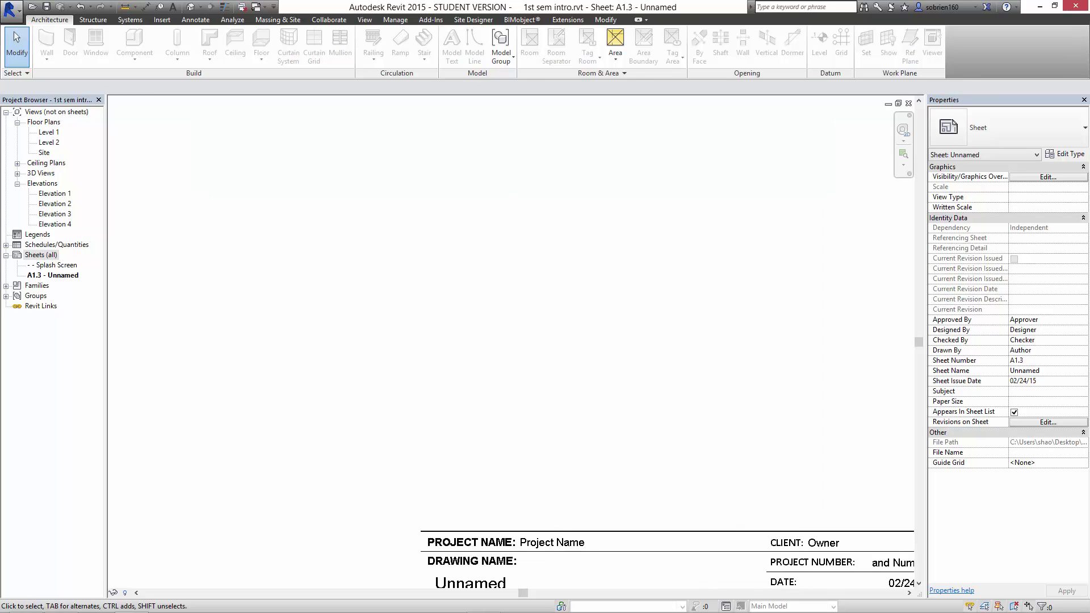
middle_click_drag(539, 546, 522, 322)
left_click(520, 324)
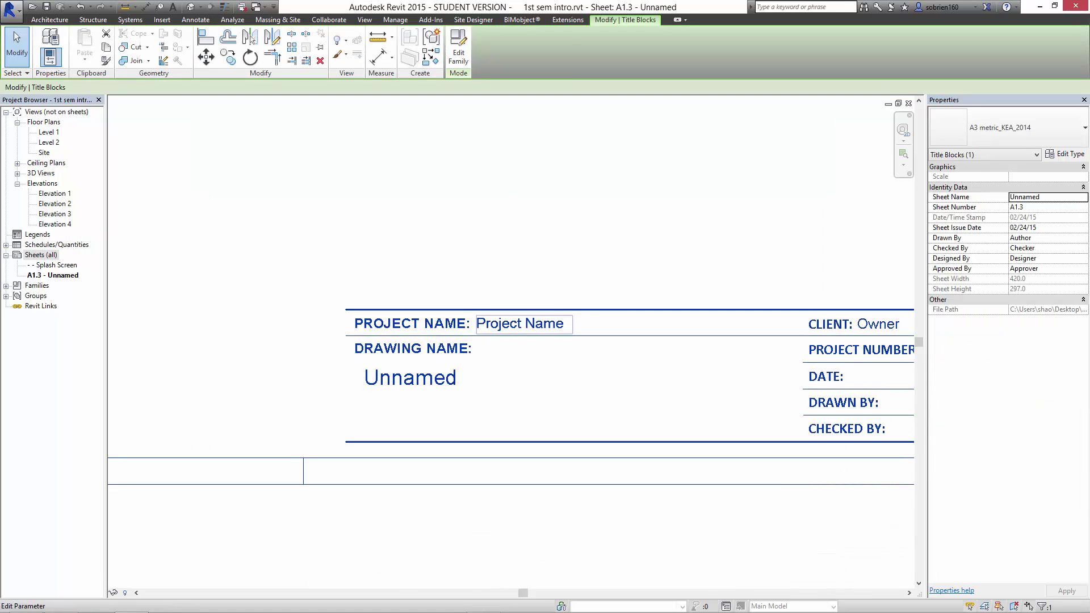
left_click(520, 324)
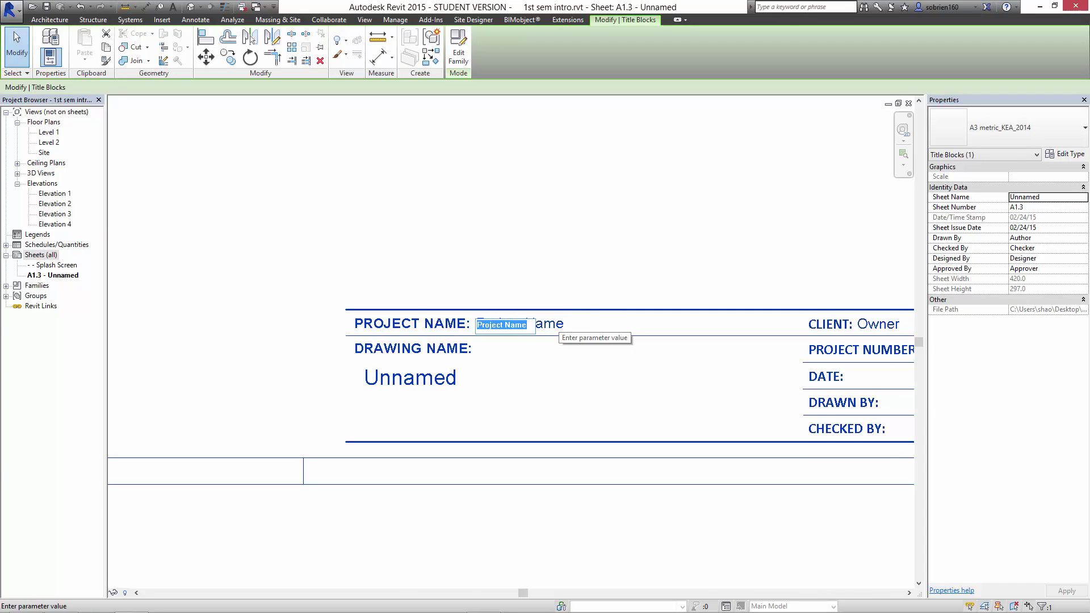
type("Anne")
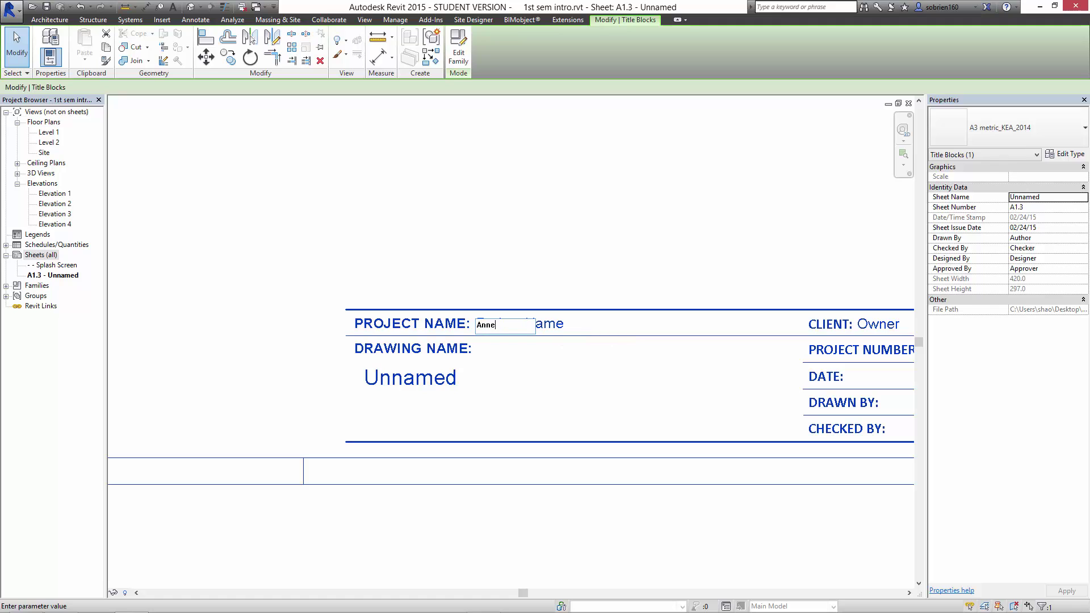
type("x Project")
key("Return")
key("Escape")
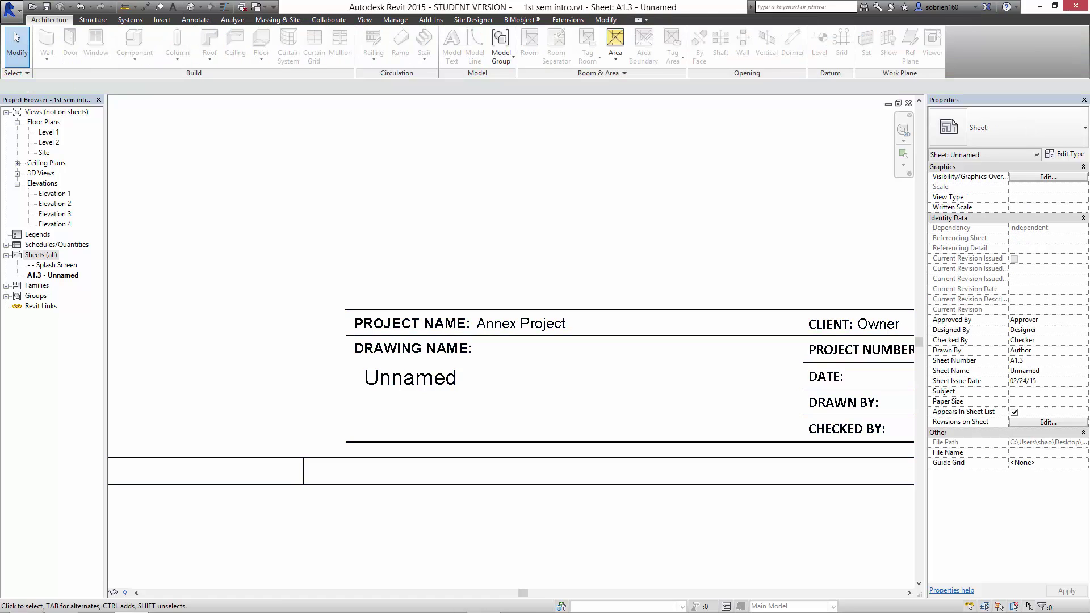
left_click(416, 379)
left_click(415, 379)
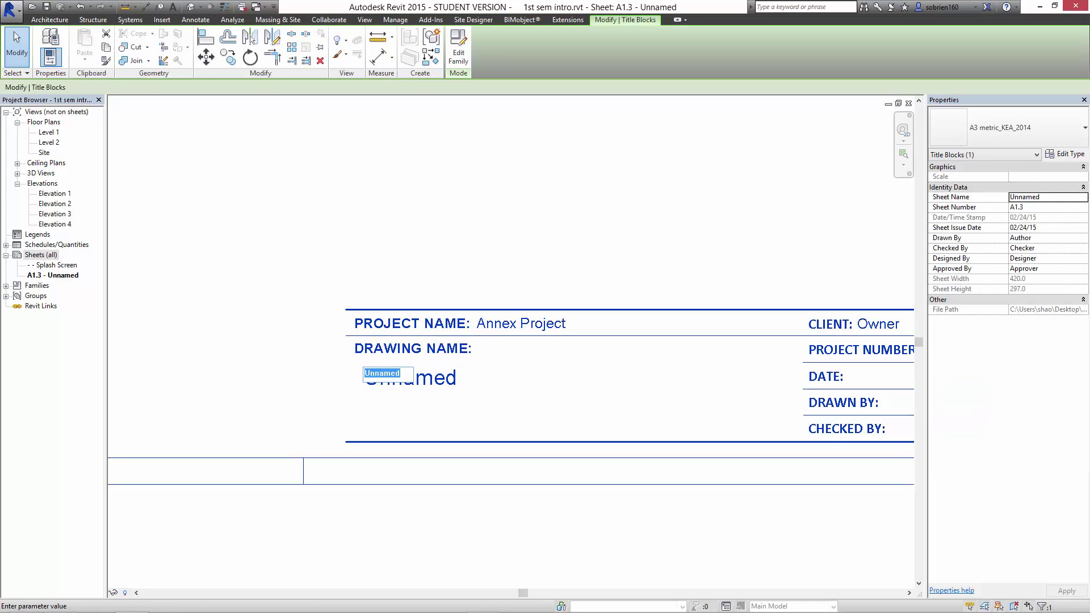
type("Isometric ")
type("view")
key("Return")
Enter the client's full name in the title block's Client field.
mouse_move(596, 386)
middle_mouse_down()
mouse_move(433, 407)
mouse_move(253, 407)
middle_mouse_up()
middle_click_drag(533, 363, 489, 342)
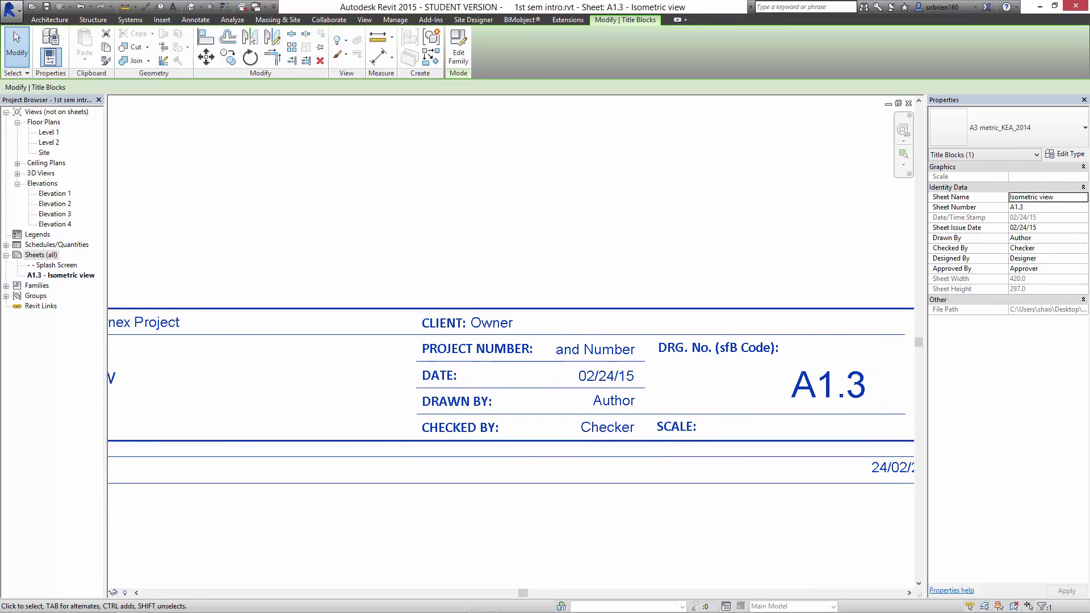
left_click(491, 323)
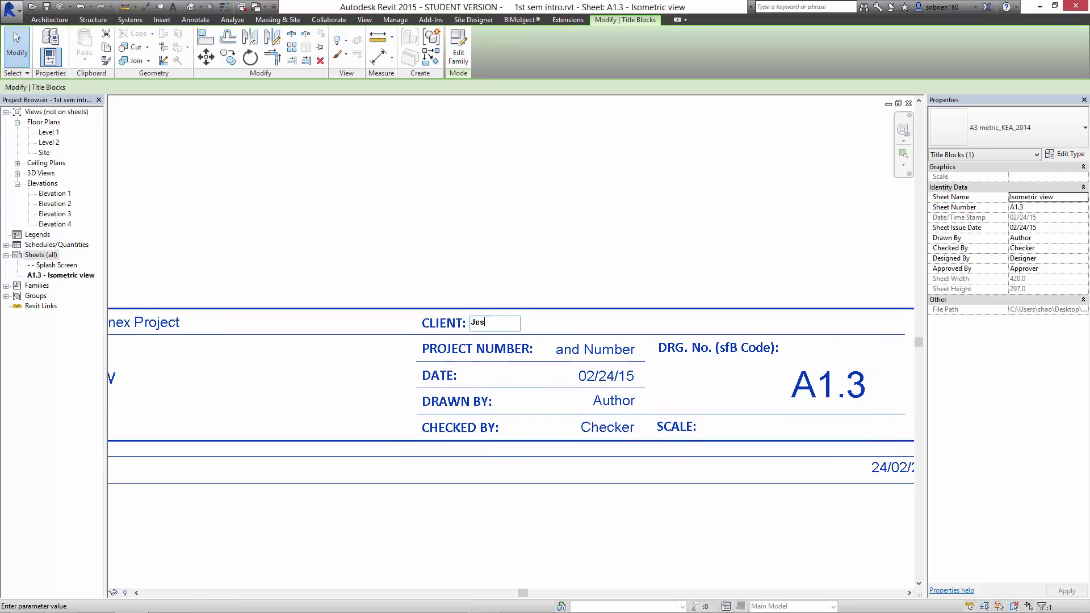
key("Return")
key("Escape")
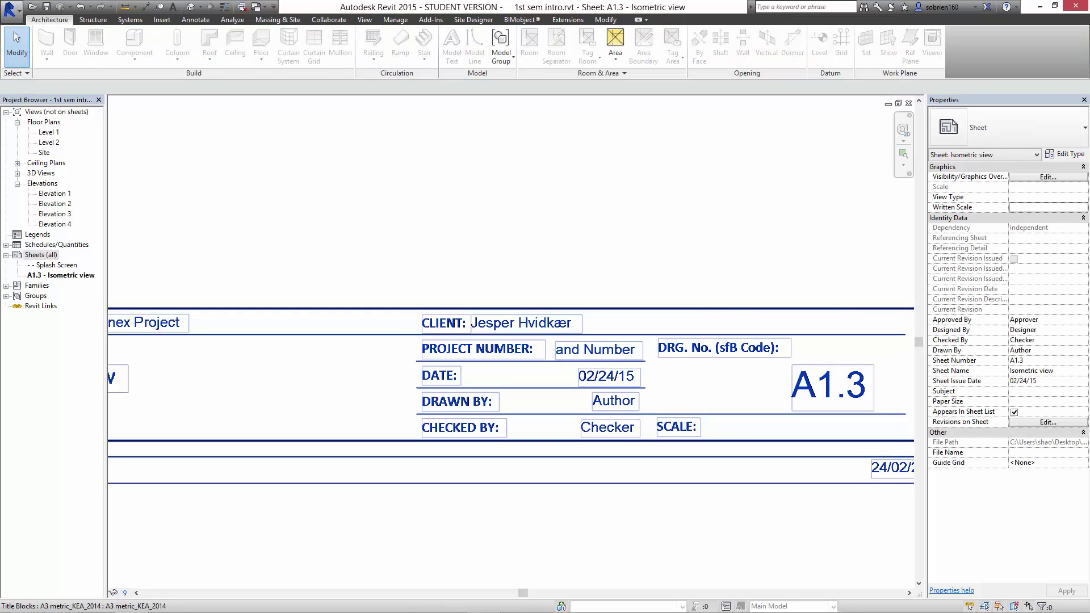
Set the project number to 2015_10 and enter the drafter's name under Drawn By.
left_click(603, 350)
left_click(603, 350)
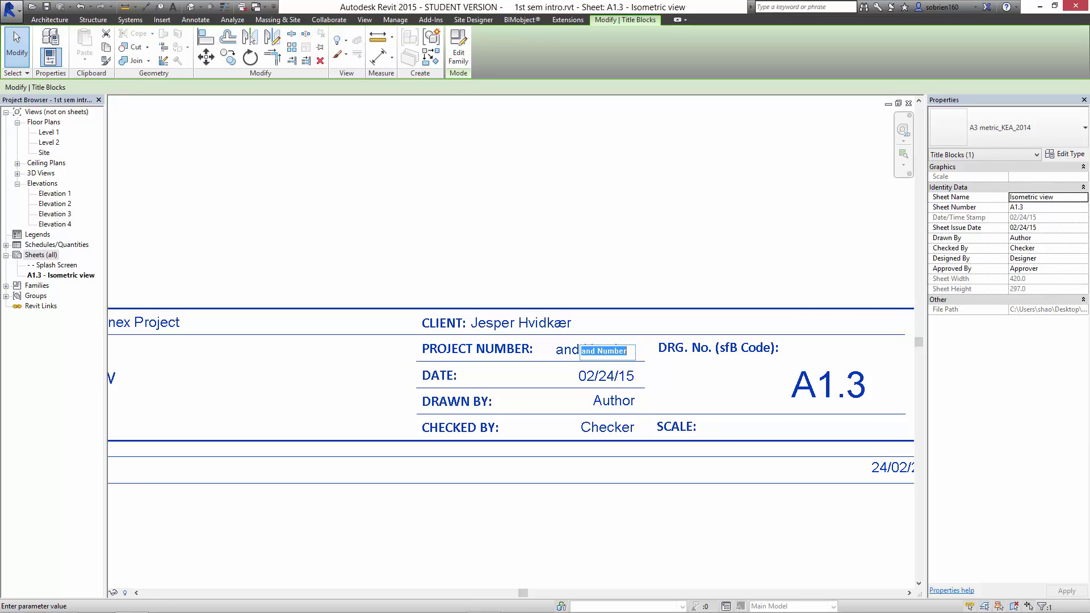
type("2015")
type("_1")
type("0")
key("Return")
middle_click_drag(537, 484, 474, 453)
scroll(474, 454, "down", 1)
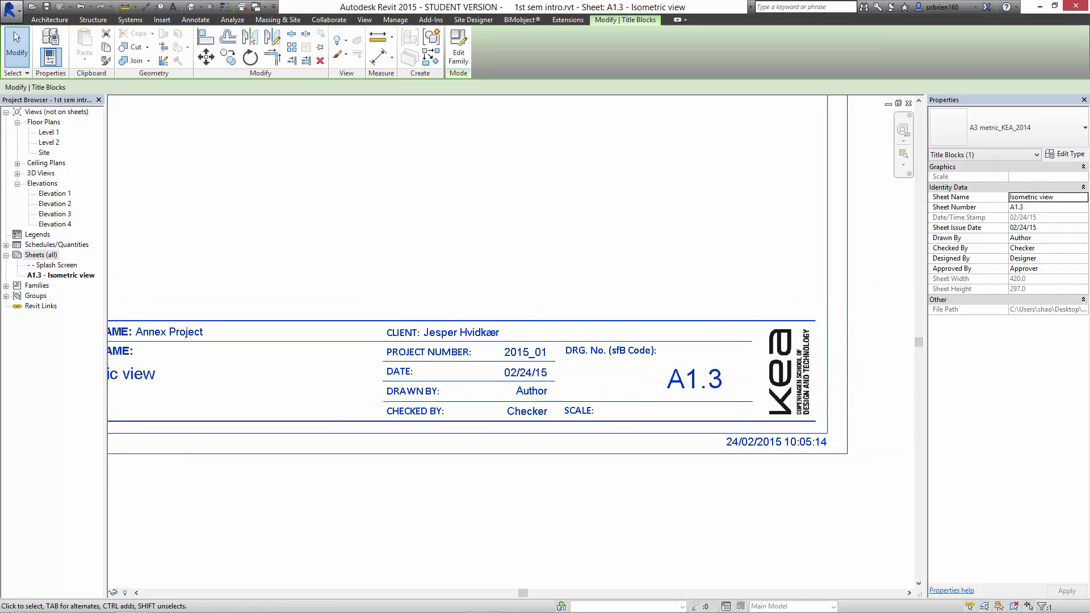
left_click(529, 393)
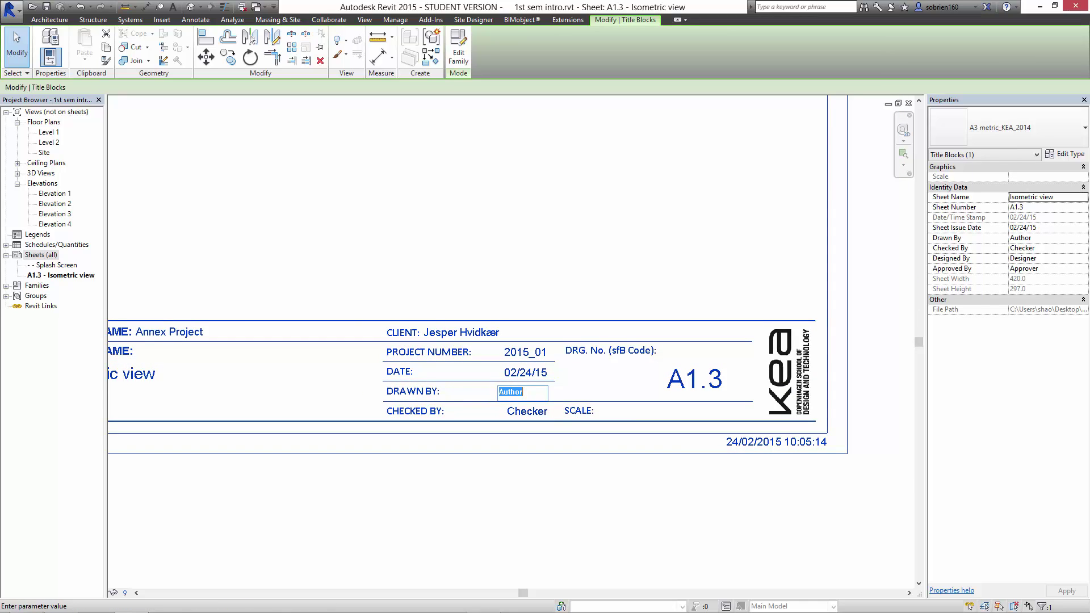
type("shao")
key("Return")
scroll(535, 555, "down", 2)
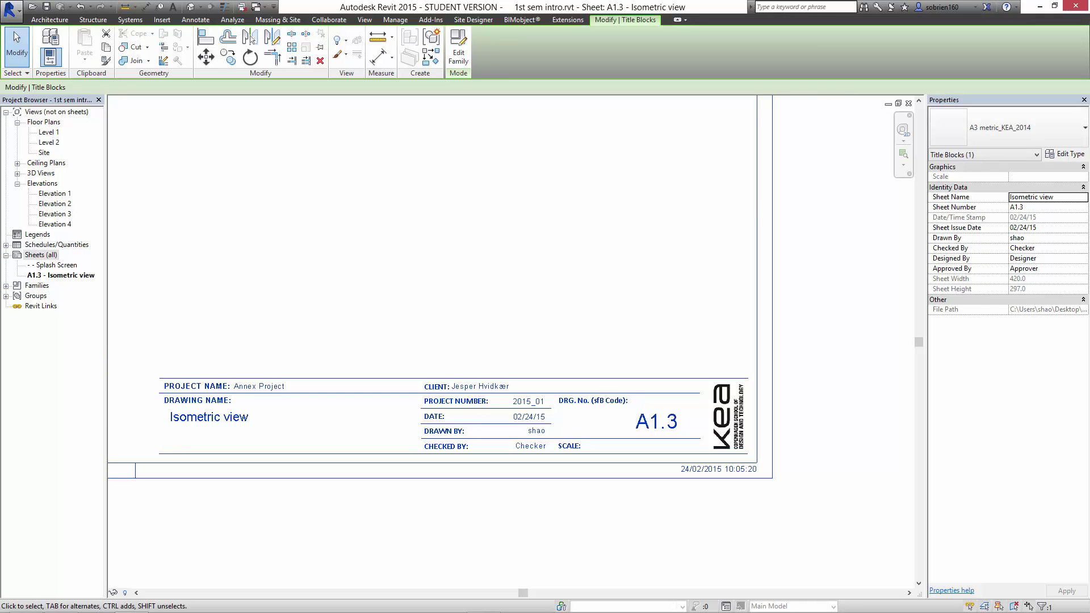
Pan and zoom around sheet A1.3 to inspect its A3 KEA title block and border.
middle_click_drag(494, 455, 683, 480)
scroll(617, 463, "up", 1)
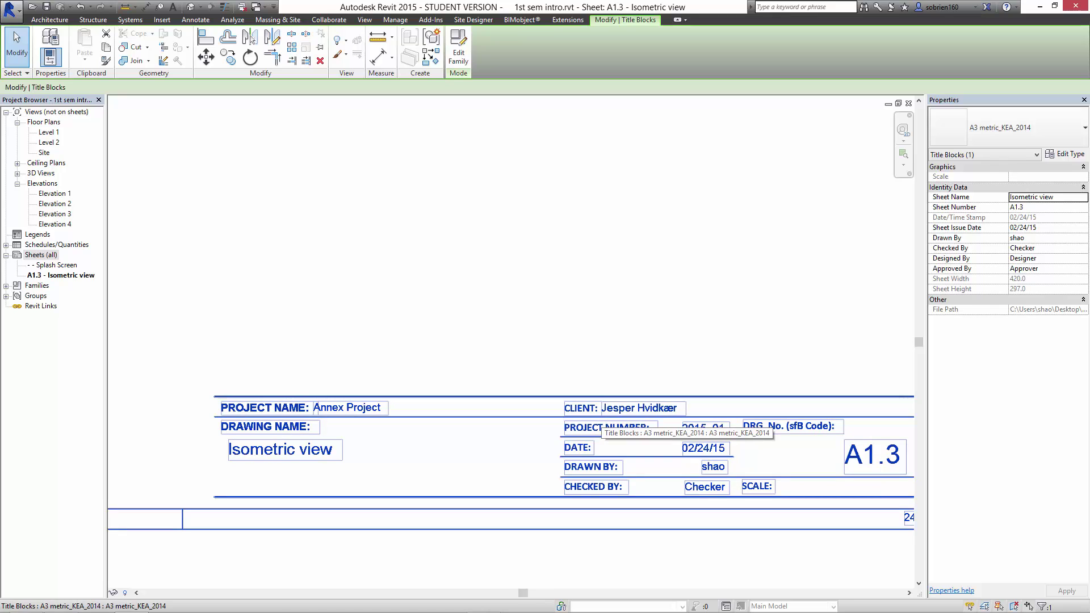
middle_click_drag(631, 404, 523, 426)
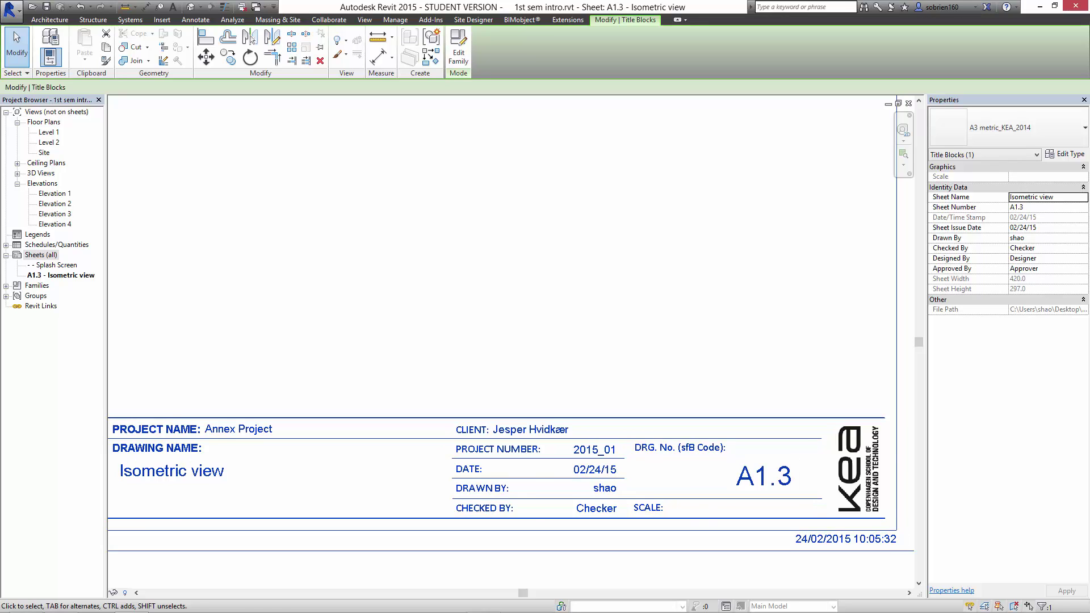
middle_click_drag(397, 482, 478, 486)
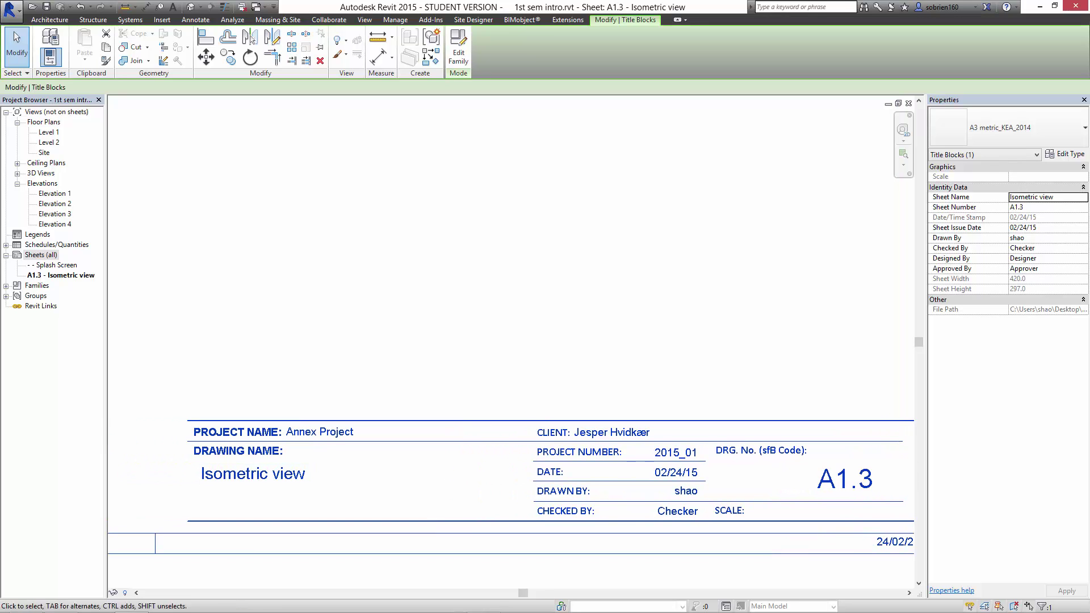
middle_click_drag(676, 473, 504, 430)
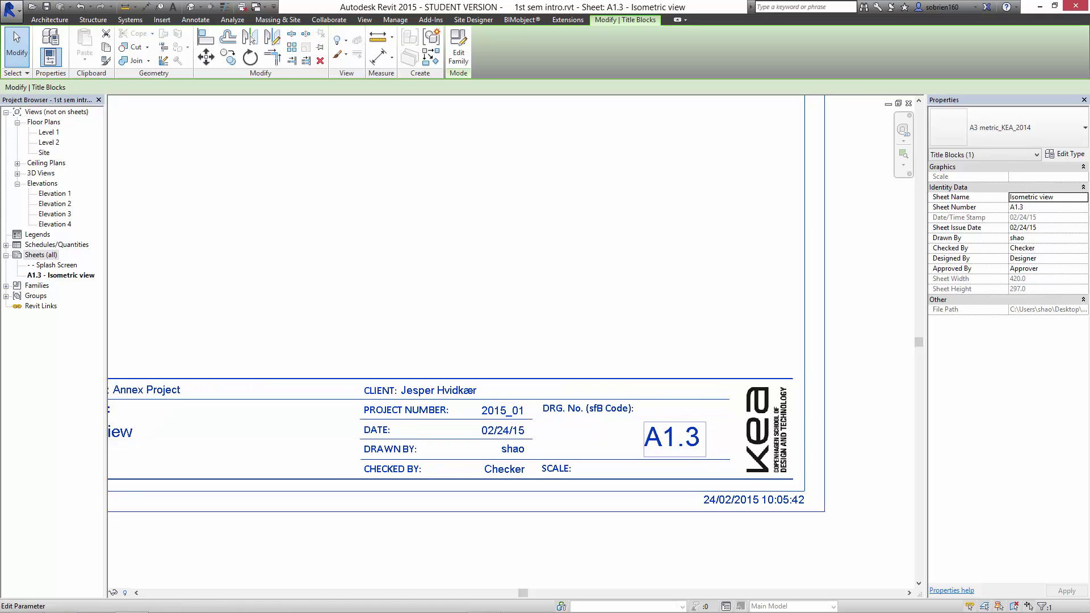
scroll(669, 457, "down", 2)
scroll(632, 441, "up", 2)
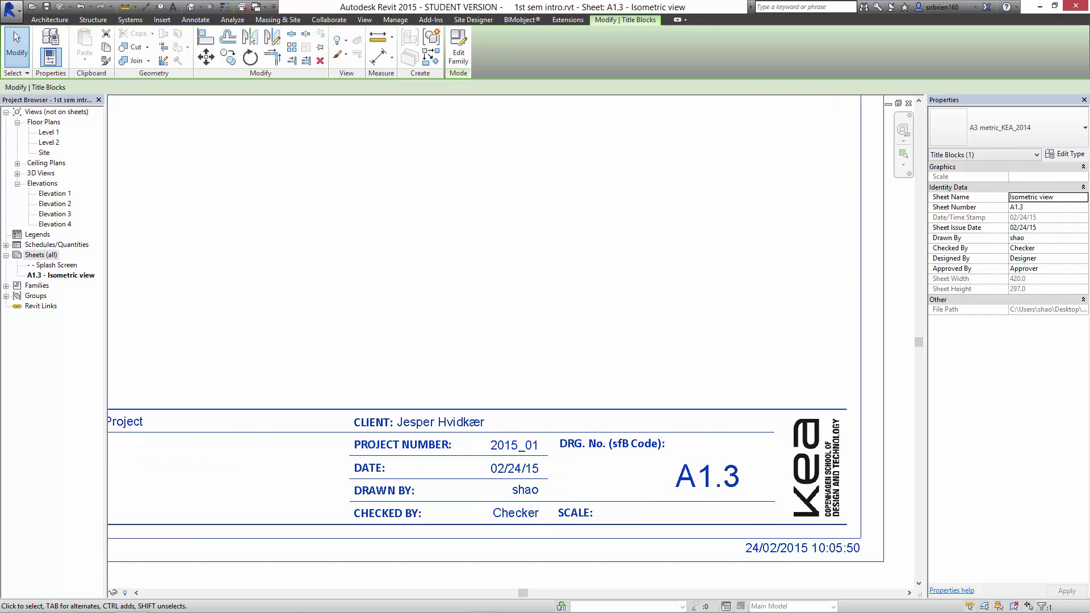
middle_click_drag(707, 403, 696, 372)
scroll(696, 371, "up", 1)
scroll(782, 510, "down", 4)
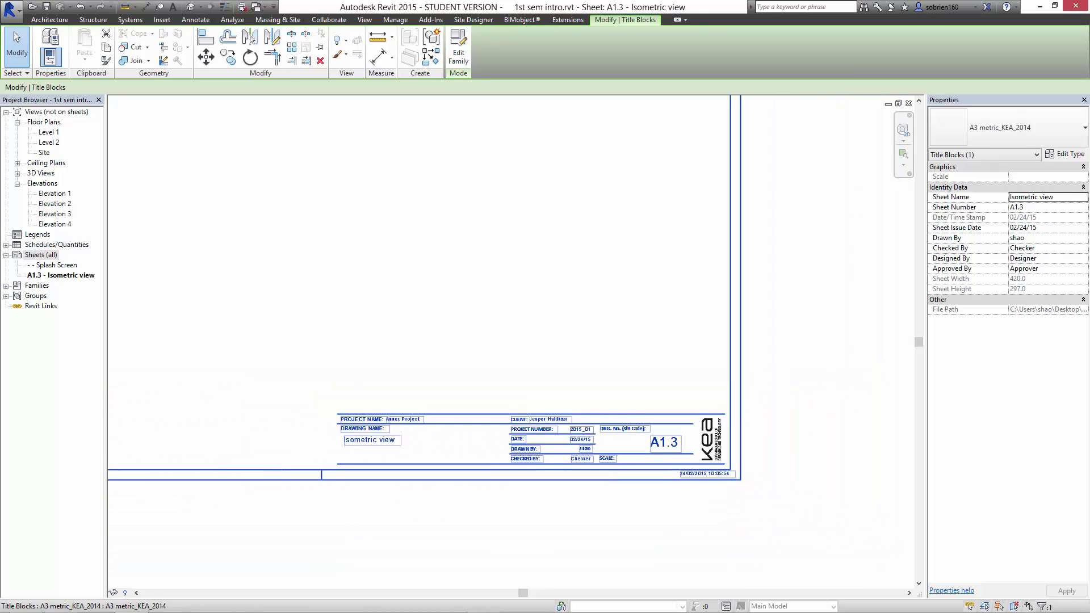
middle_click_drag(634, 442, 645, 474)
scroll(648, 486, "down", 1)
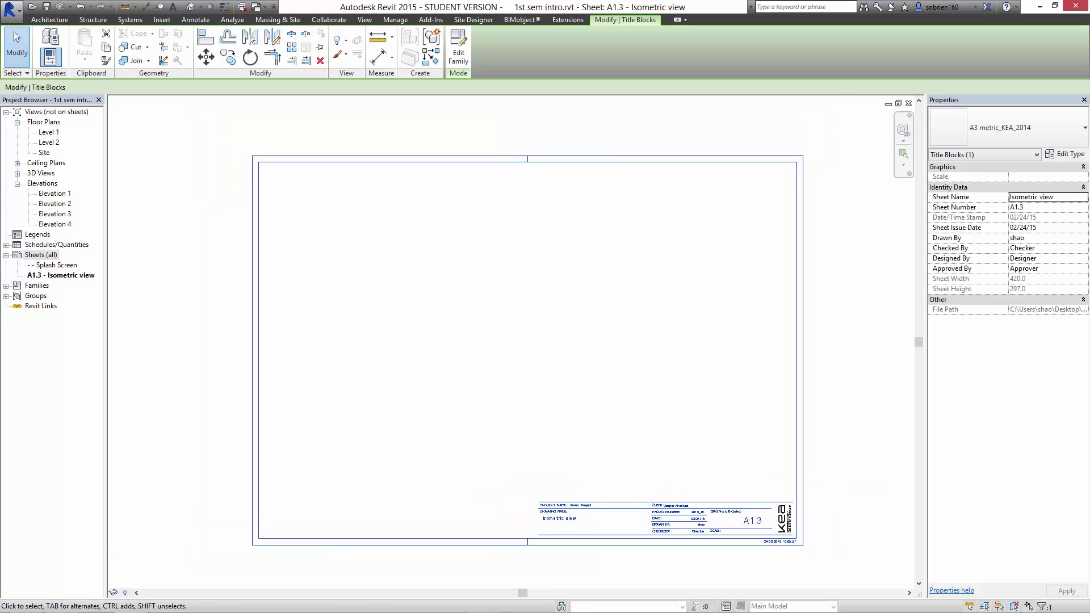
Drag the {3D} view from 3D Views onto sheet A1.3 as a viewport.
left_click(17, 173)
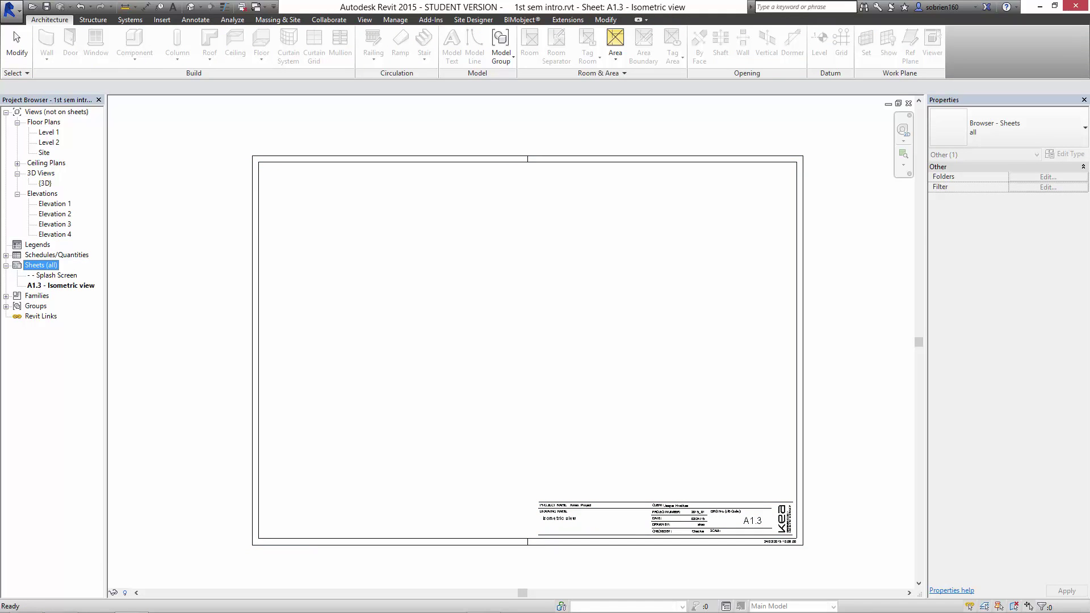
left_click(44, 183)
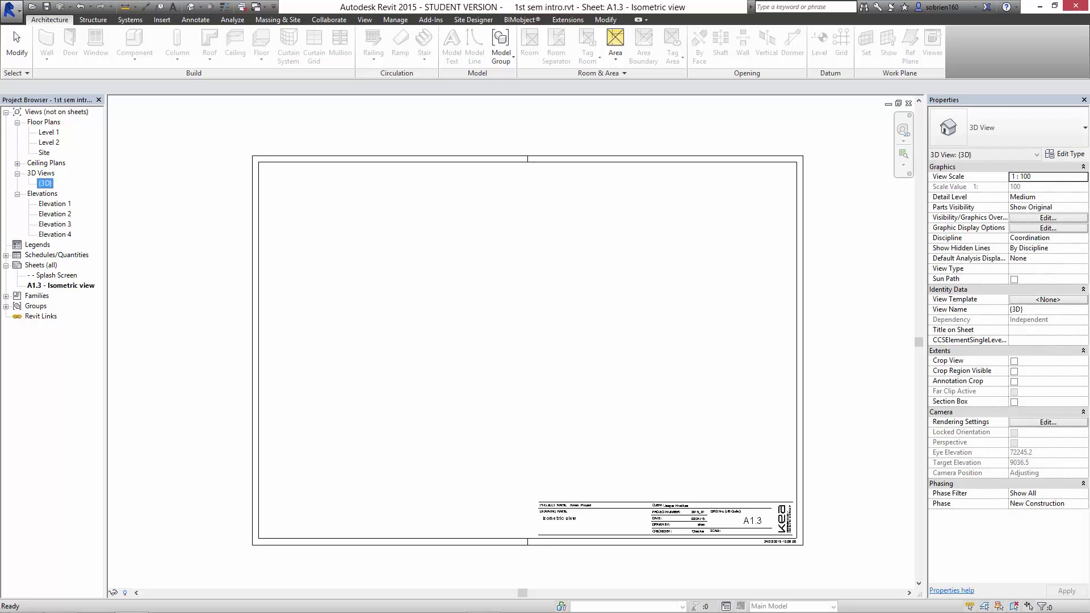
left_click_drag(45, 183, 472, 312)
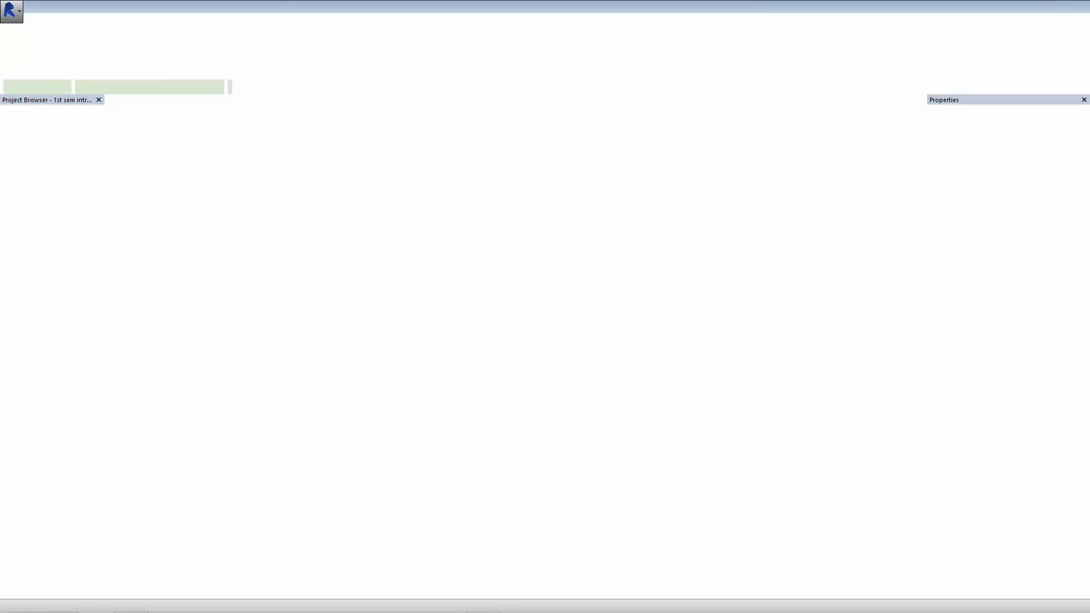
scroll(496, 334, "down", 2)
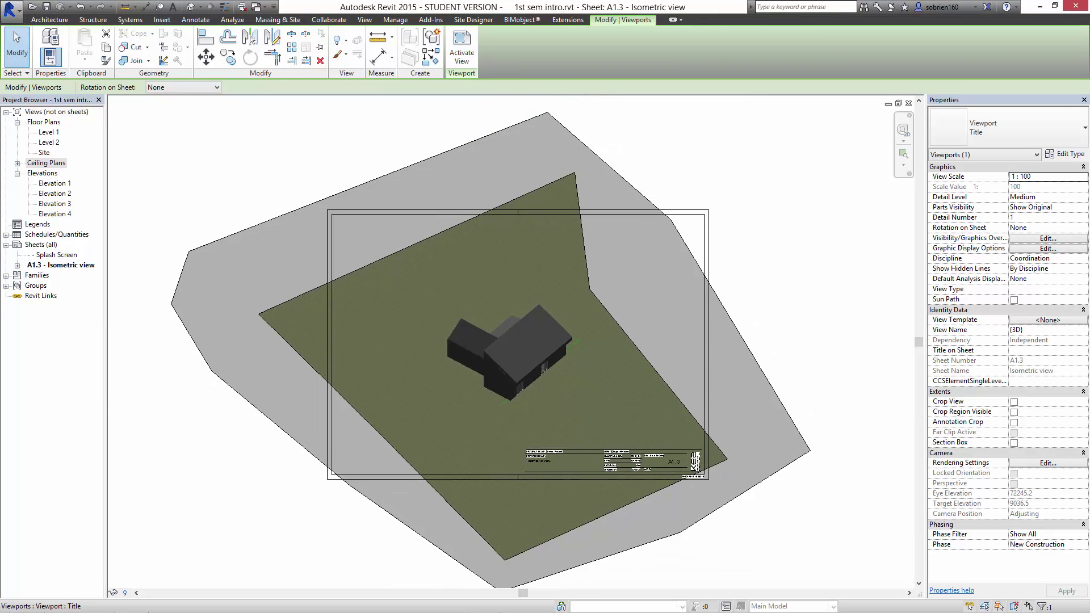
scroll(787, 529, "down", 2)
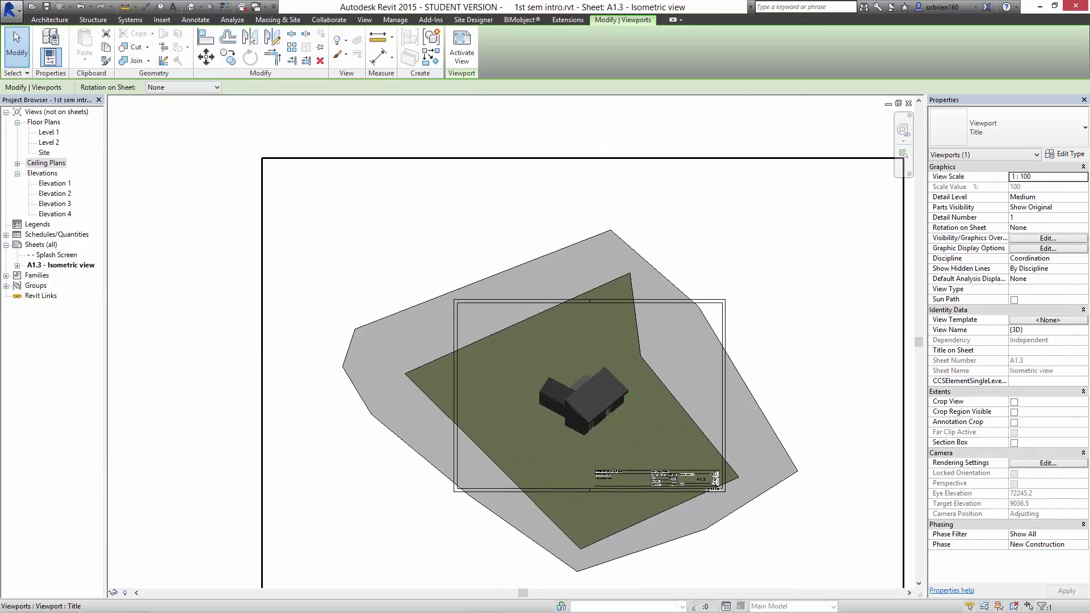
middle_click_drag(786, 530, 724, 417)
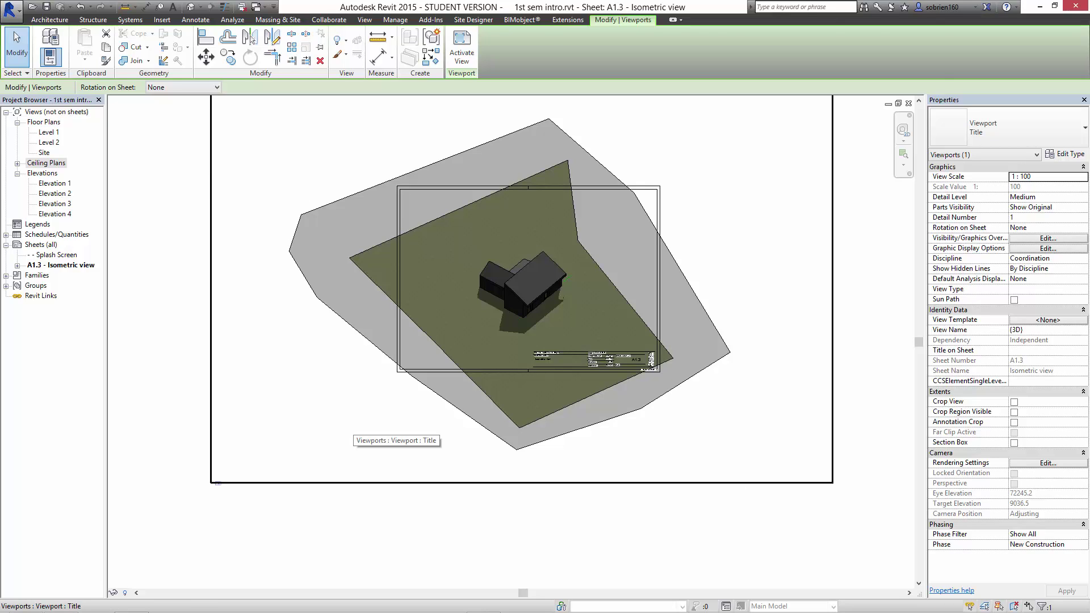
Activate the viewport, enable Crop View and Crop Region Visible, and select the crop boundary.
double_click(352, 425)
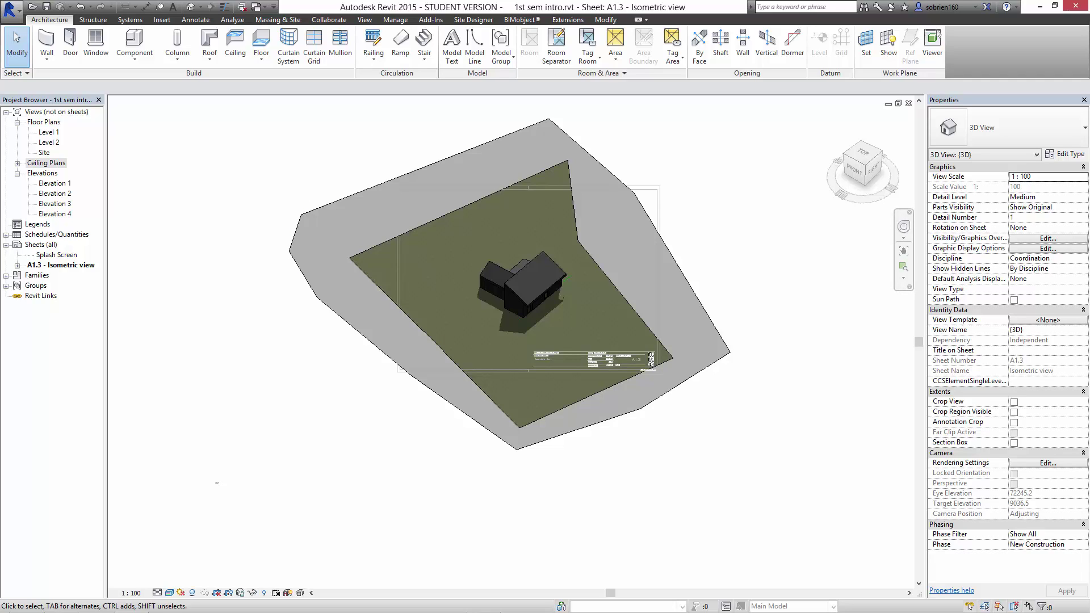
left_click(1015, 402)
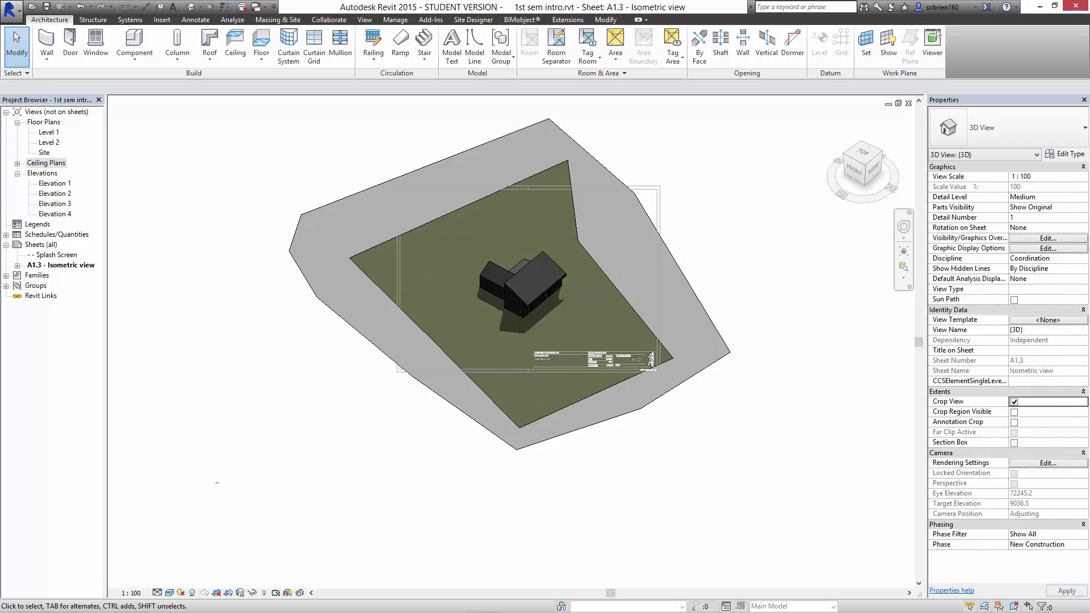
left_click(1015, 412)
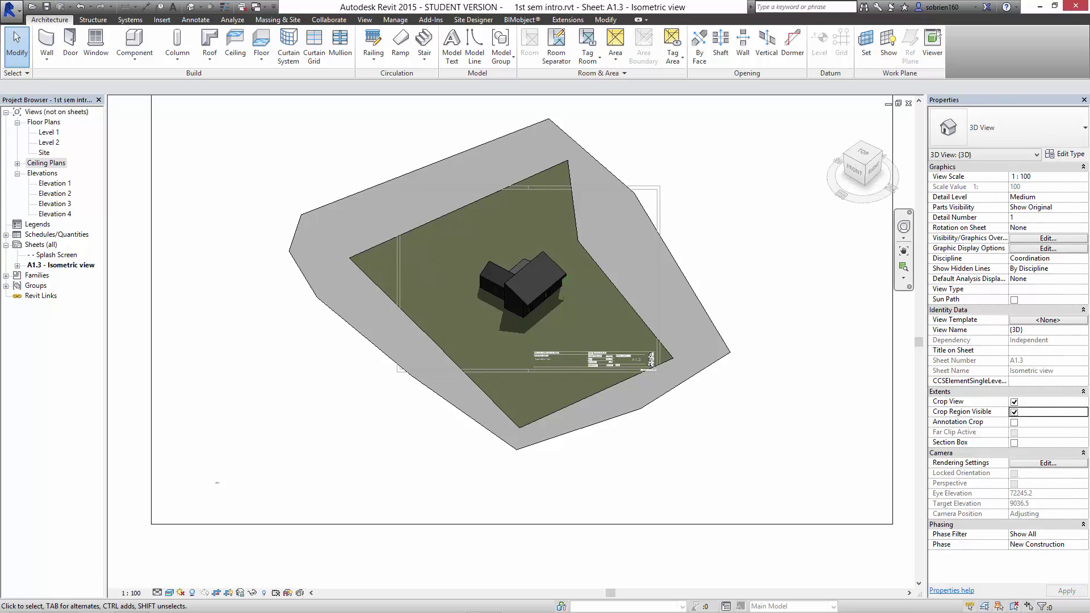
left_click(893, 392)
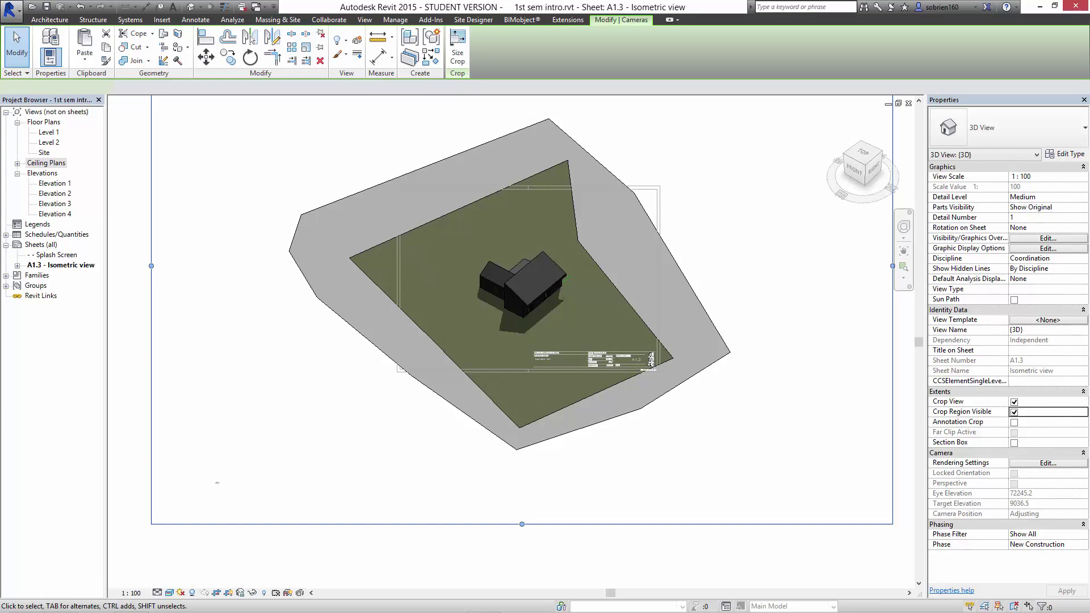
Drag the bottom, left, right and top crop edges inward inside the sheet border.
left_click_drag(522, 524, 522, 346)
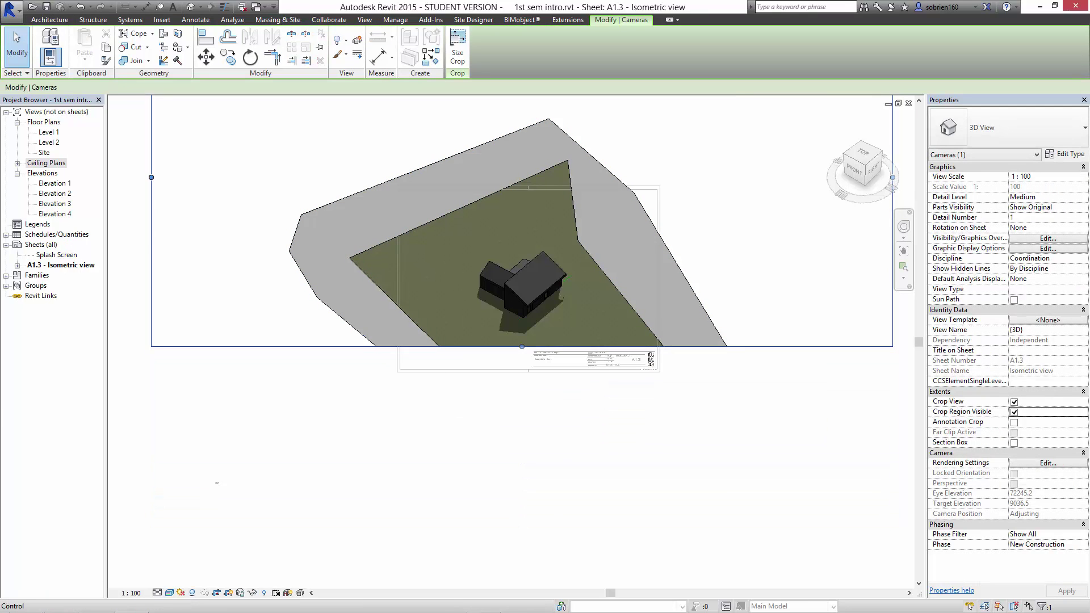
left_click_drag(151, 177, 410, 177)
middle_click_drag(624, 216, 422, 385)
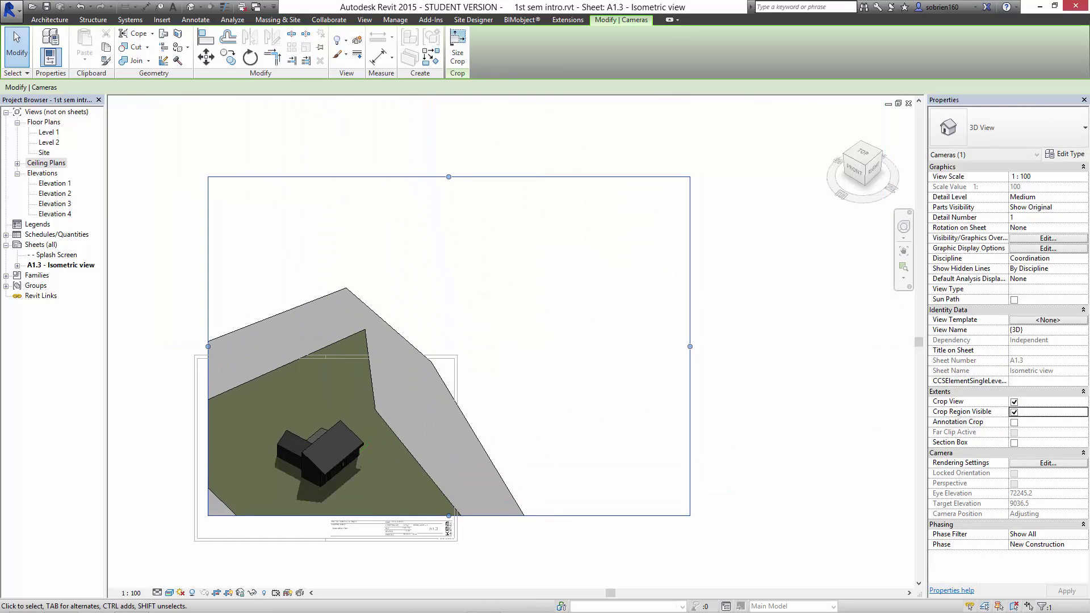
left_click_drag(690, 346, 449, 346)
left_click_drag(327, 176, 327, 368)
left_click(363, 326)
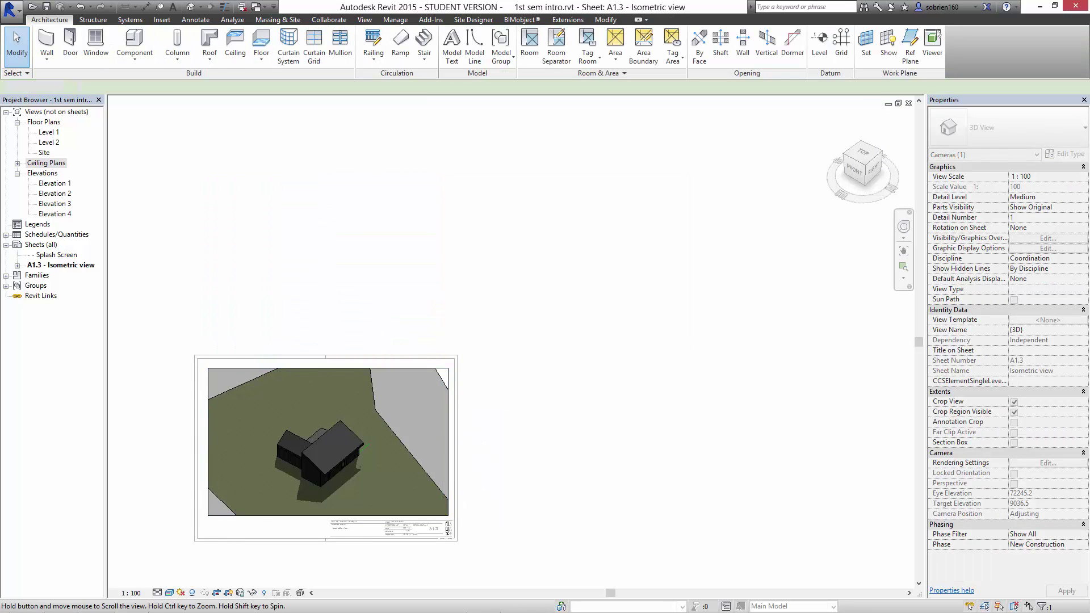
middle_click_drag(369, 335, 494, 239)
scroll(611, 445, "up", 5)
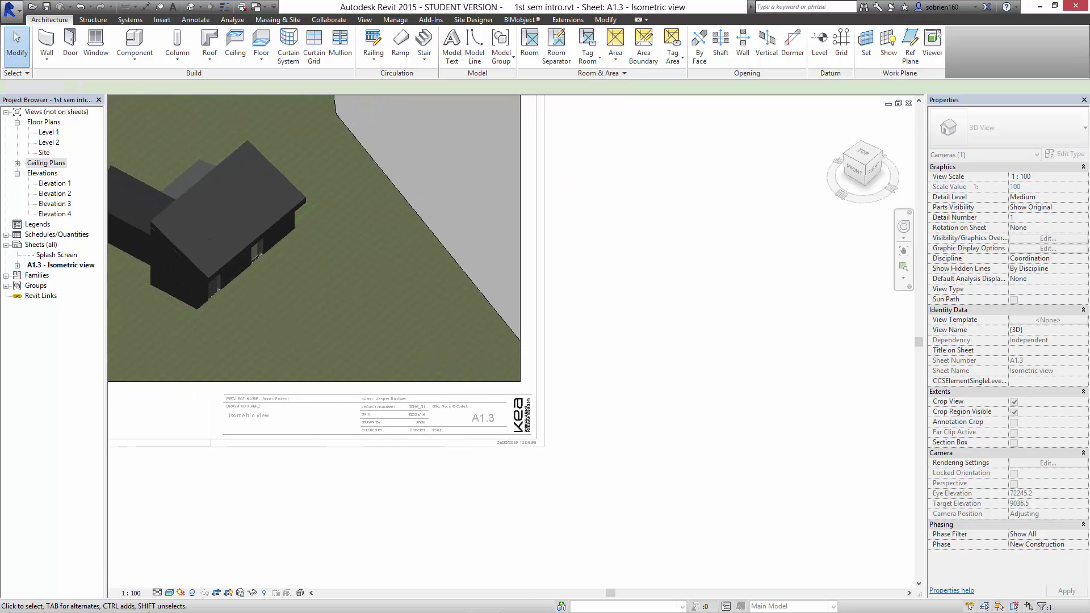
Deactivate the viewport and view the whole cropped sheet.
double_click(624, 446)
middle_click_drag(619, 404, 844, 466)
scroll(835, 468, "down", 4)
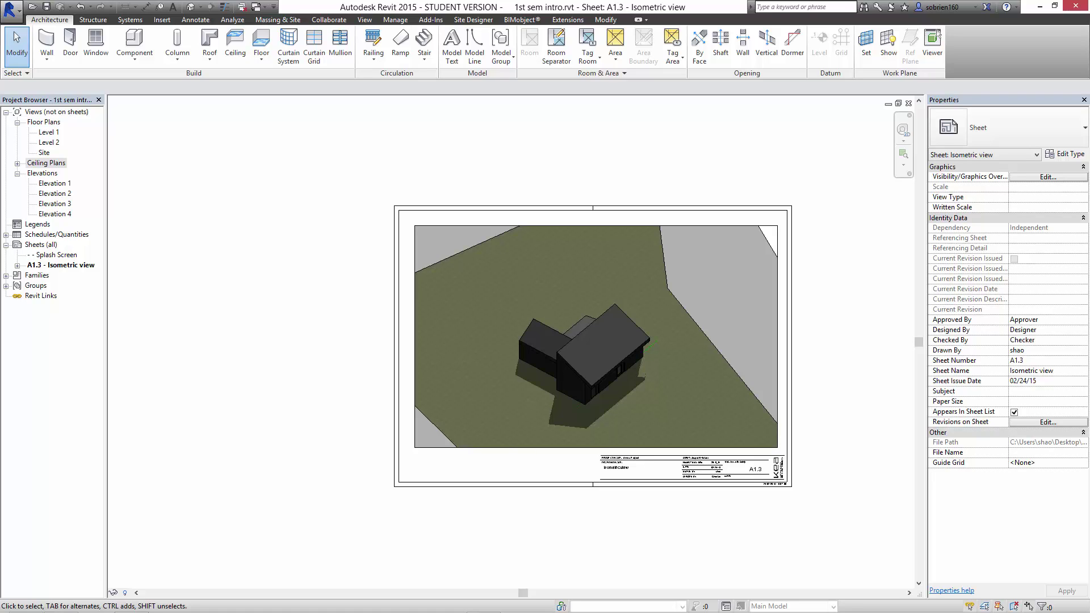
Set the Project Browser's Browser Organization to 'all' and expand 3D Views.
right_click(48, 112)
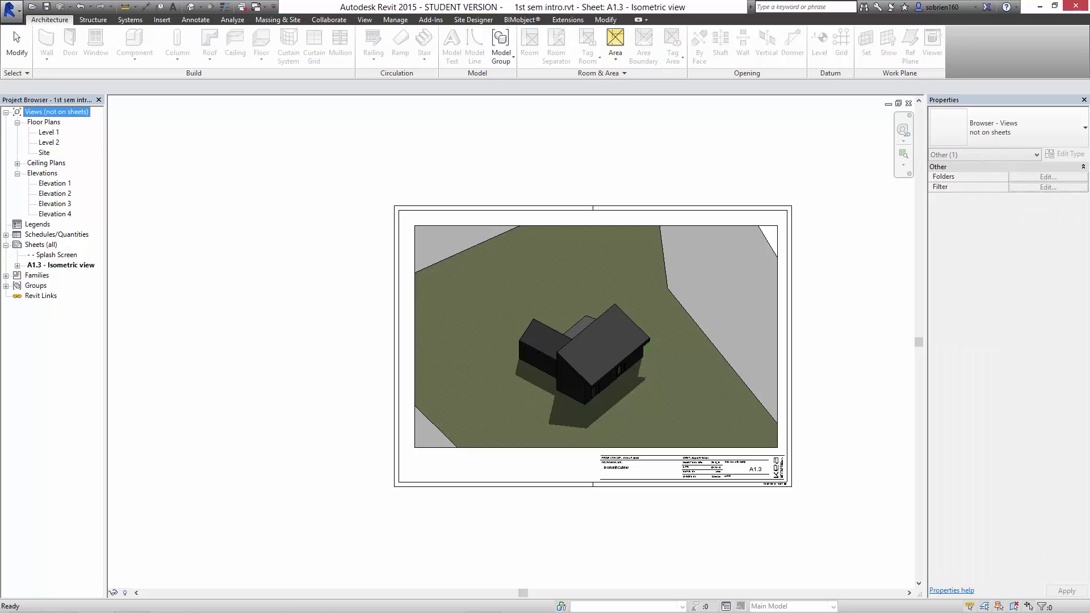
left_click(86, 118)
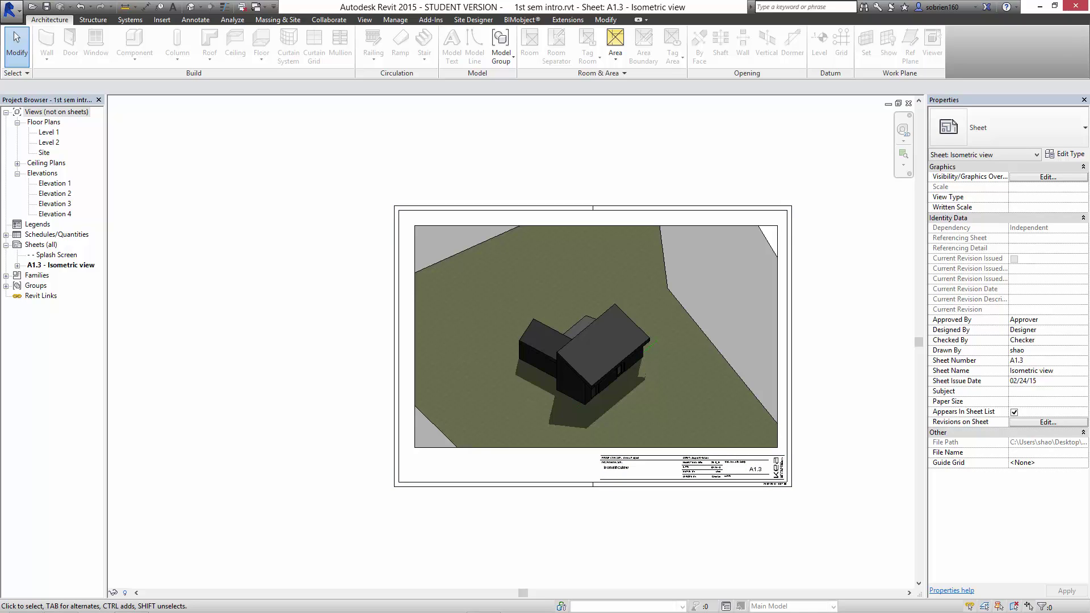
right_click(70, 112)
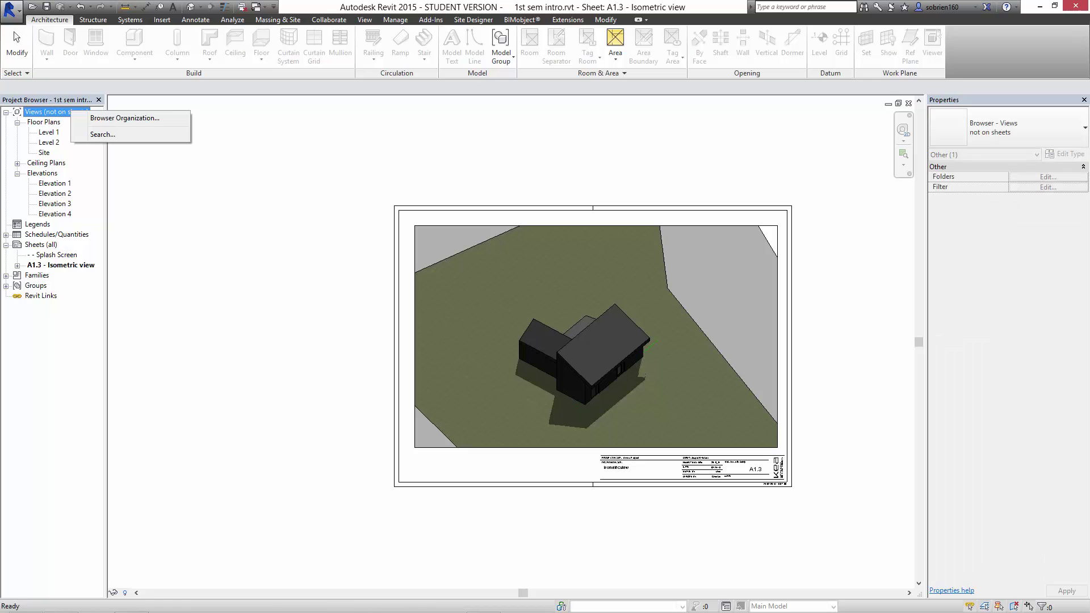
left_click(125, 118)
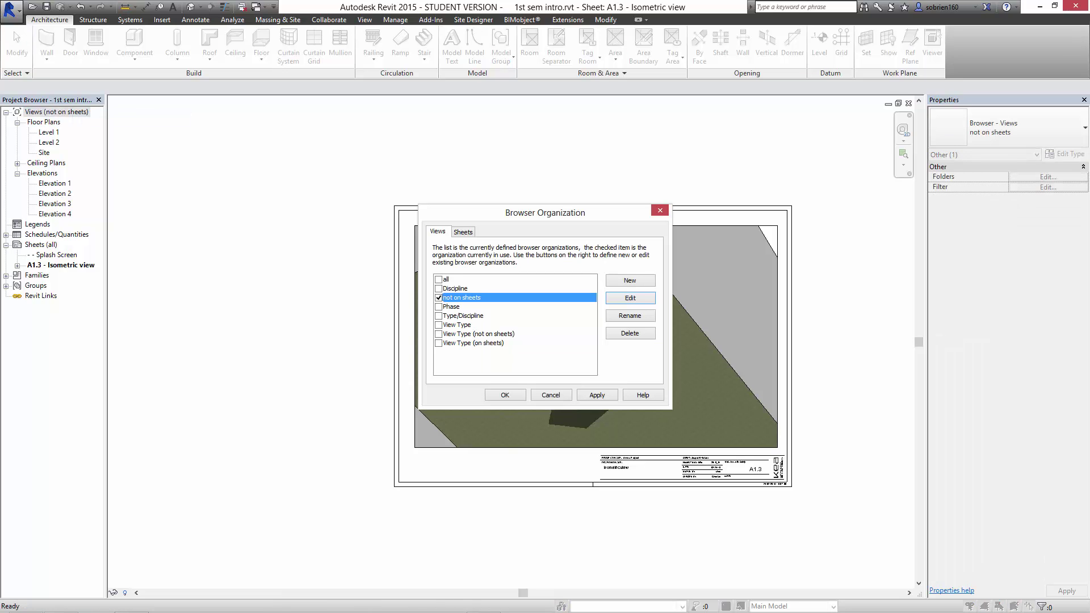
left_click(438, 280)
left_click(597, 395)
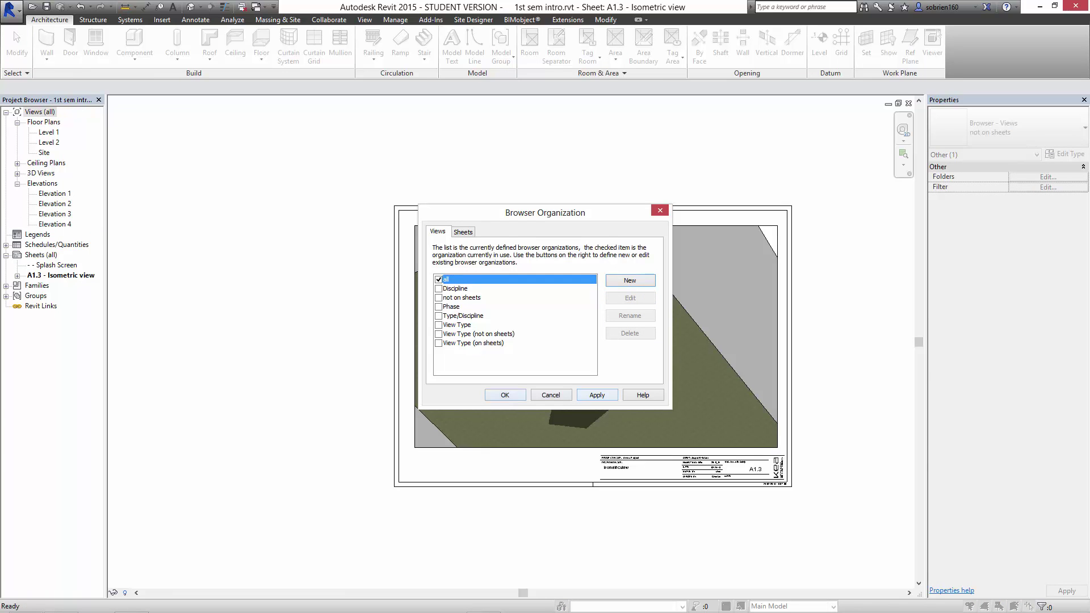
left_click(505, 396)
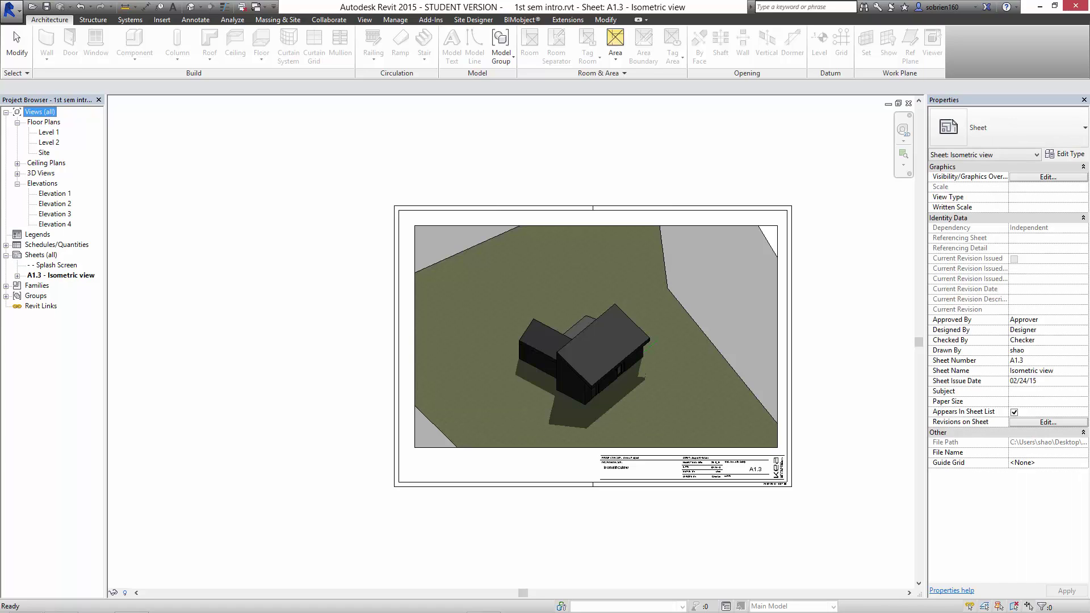
left_click(17, 174)
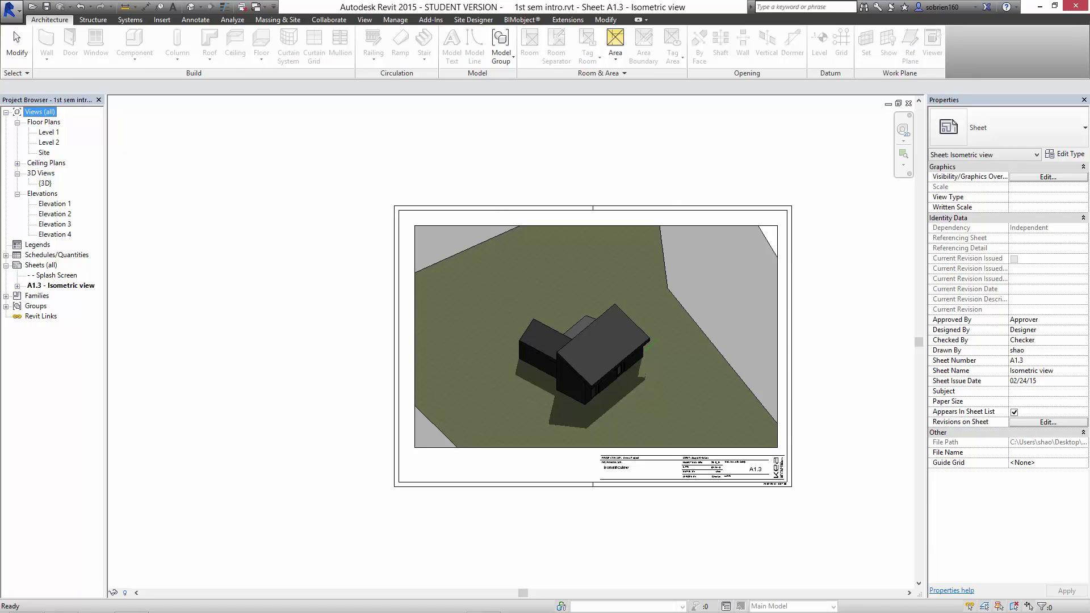
Open the {3D} view and switch its display style to Hidden Line.
double_click(45, 183)
scroll(302, 241, "down", 1)
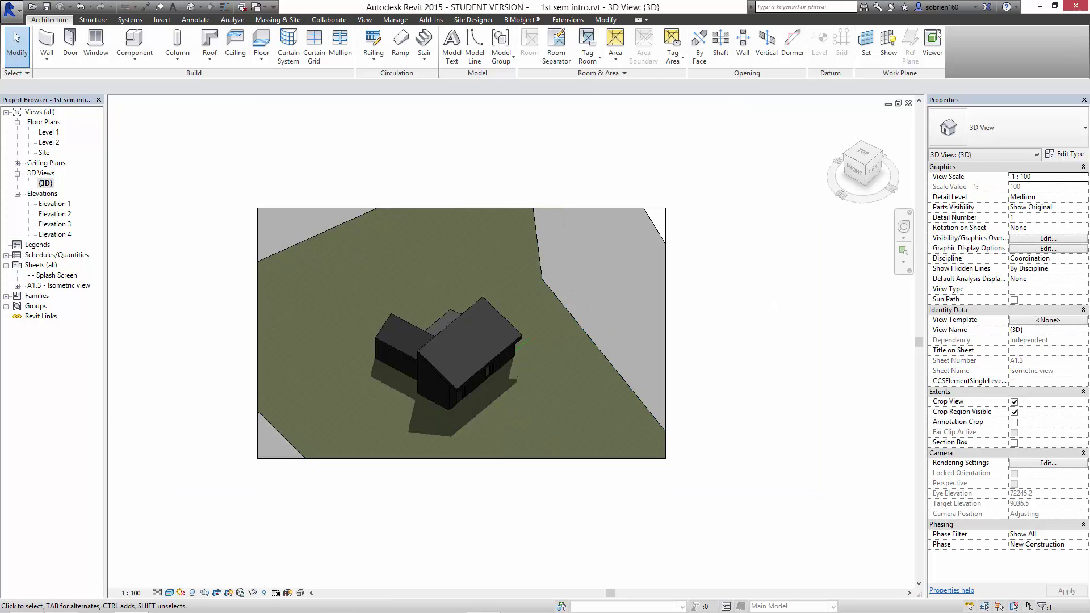
left_click(666, 301)
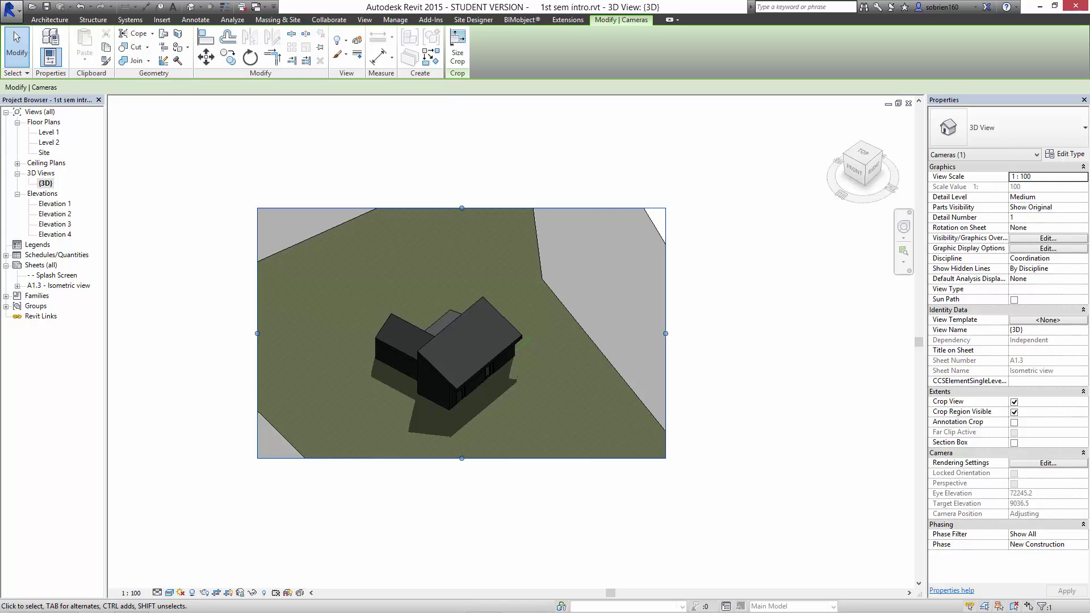
left_click(170, 593)
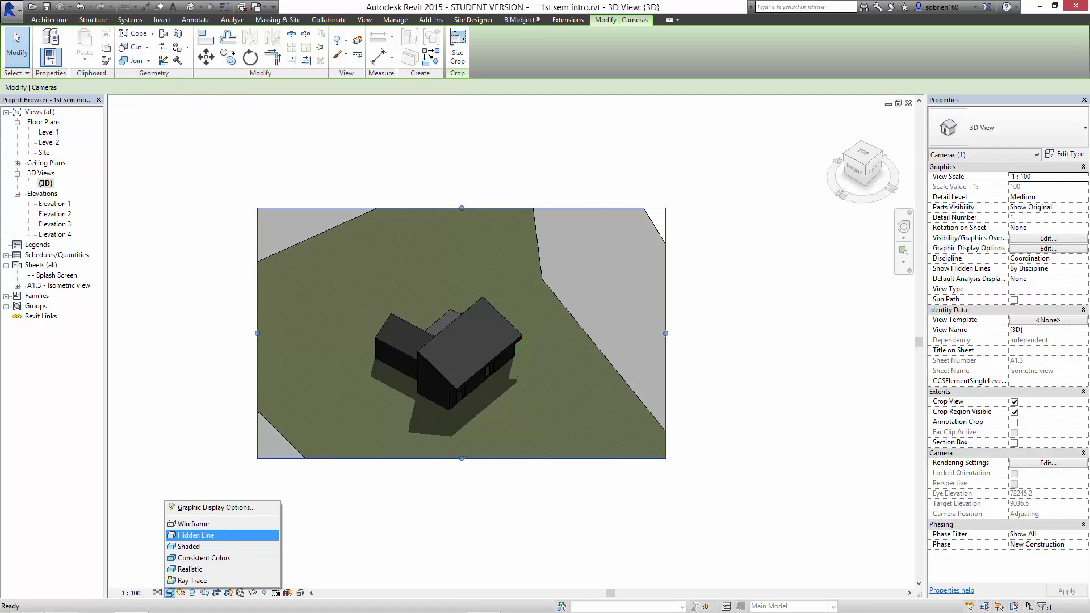
left_click(196, 535)
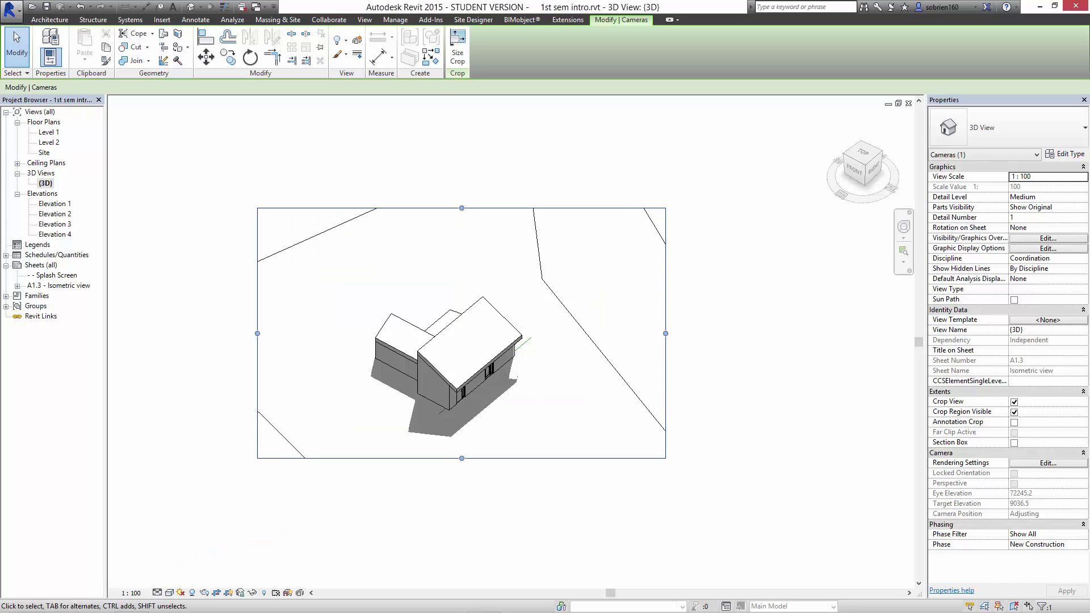
middle_click_drag(461, 341, 474, 325)
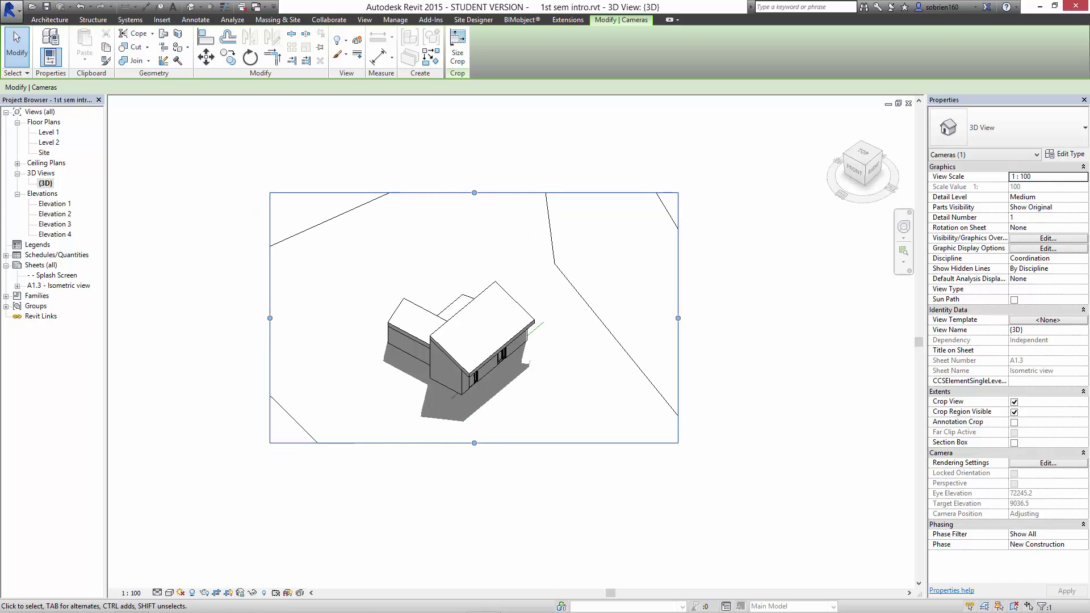
key("Escape")
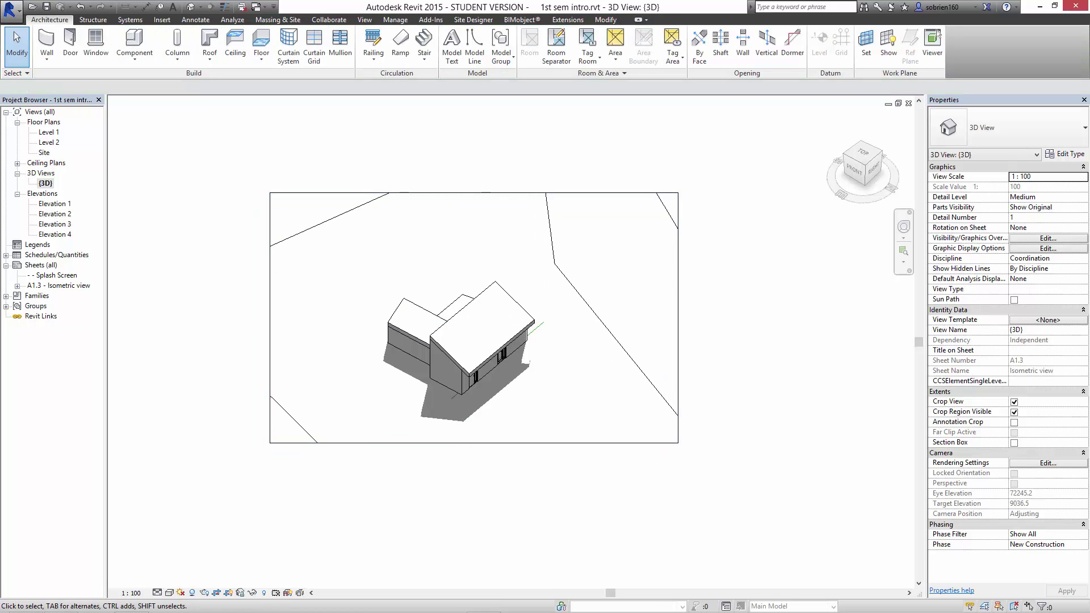
Open sheet A1.3 - Isometric view and zoom to see the whole title block.
left_click(59, 285)
double_click(58, 285)
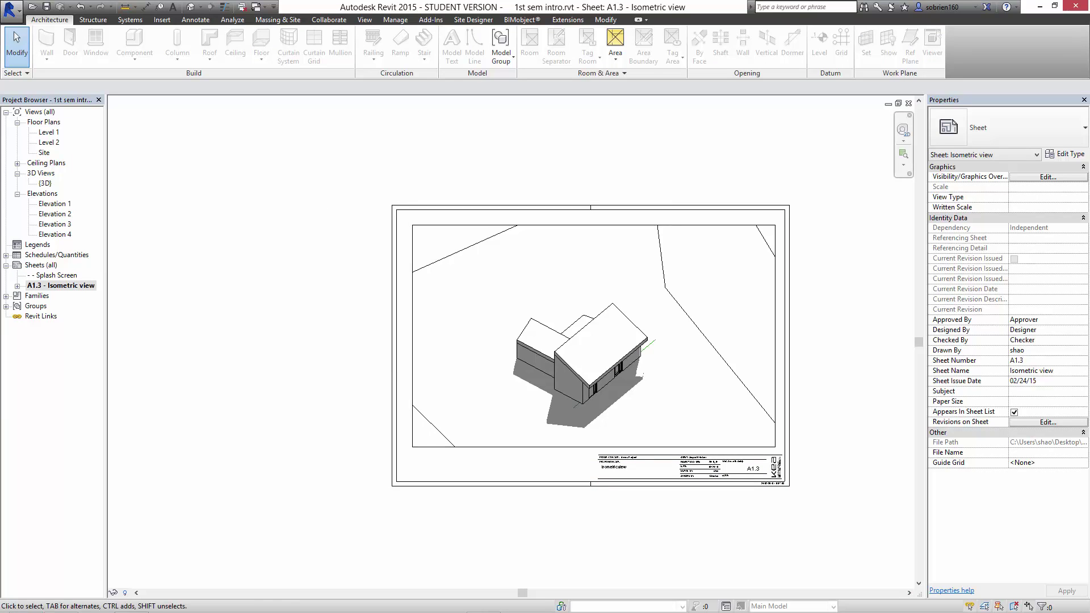
middle_click_drag(672, 524, 640, 530)
scroll(639, 531, "up", 1)
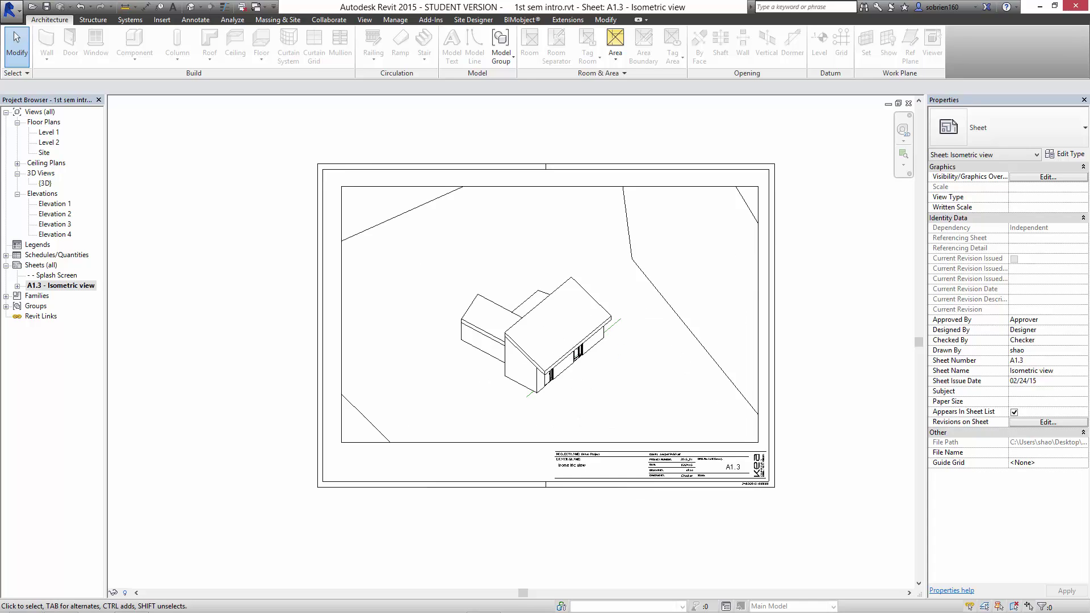
scroll(640, 518, "up", 3)
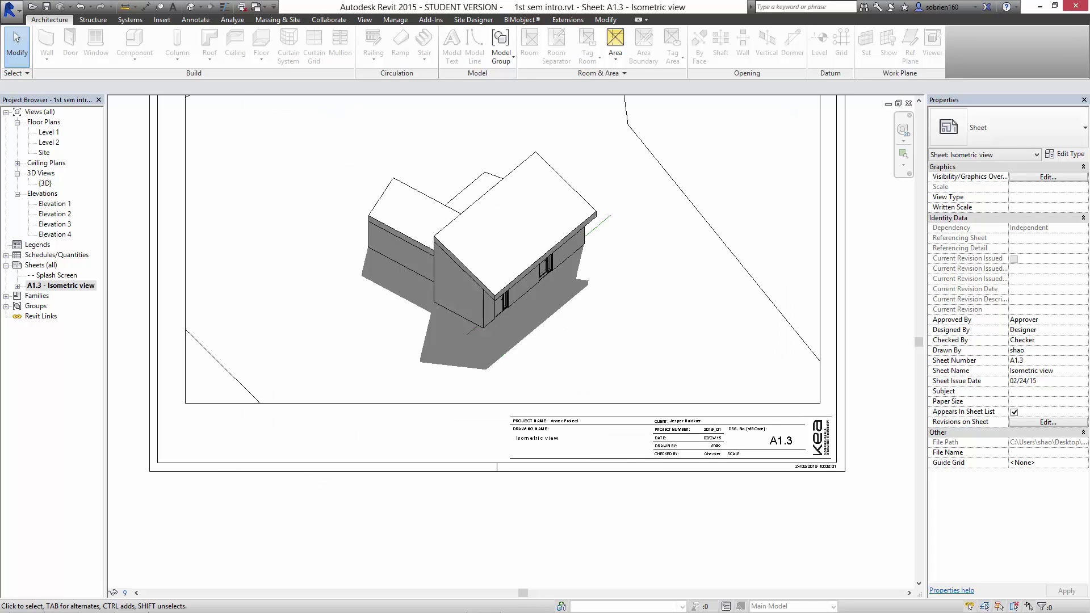
scroll(457, 384, "down", 2)
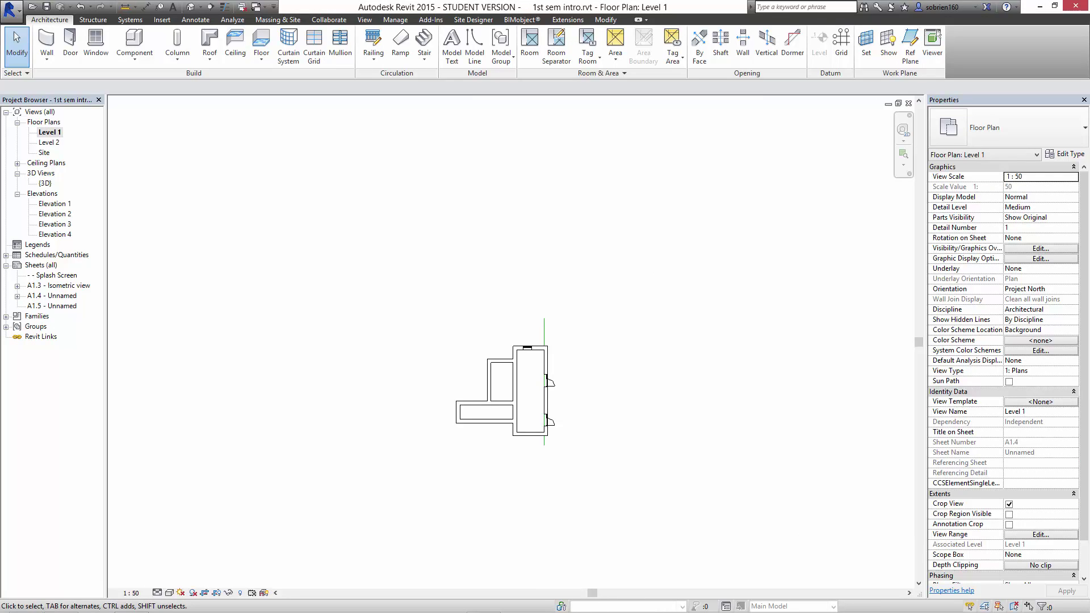
Recentre the Level 1 floor plan in the view.
middle_click_drag(528, 392, 512, 402)
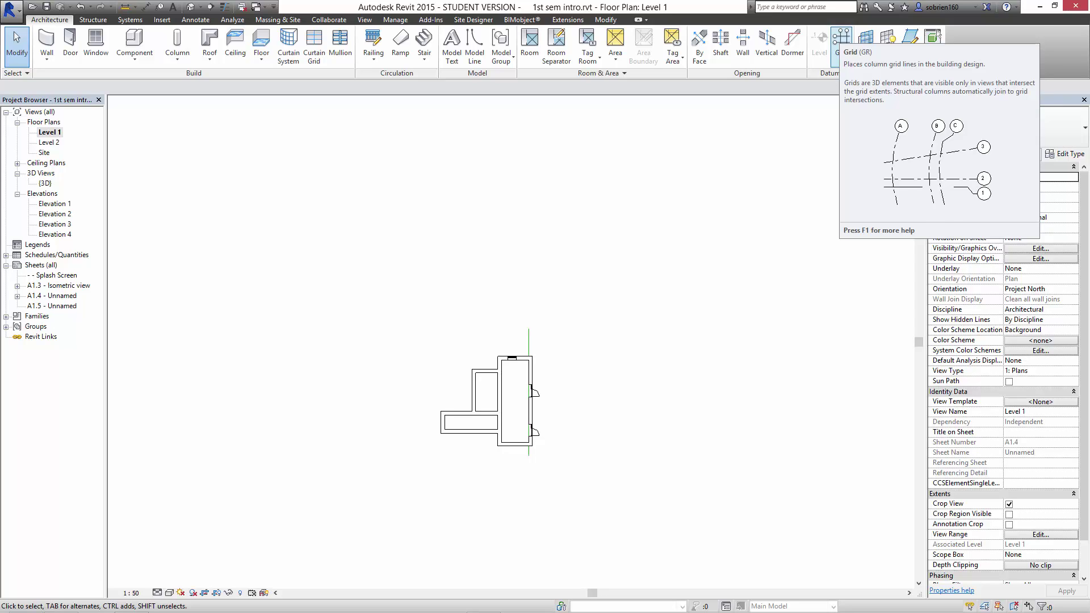
Draw horizontal grid 1 from the top-right wall corner to left of the house.
left_click(842, 37)
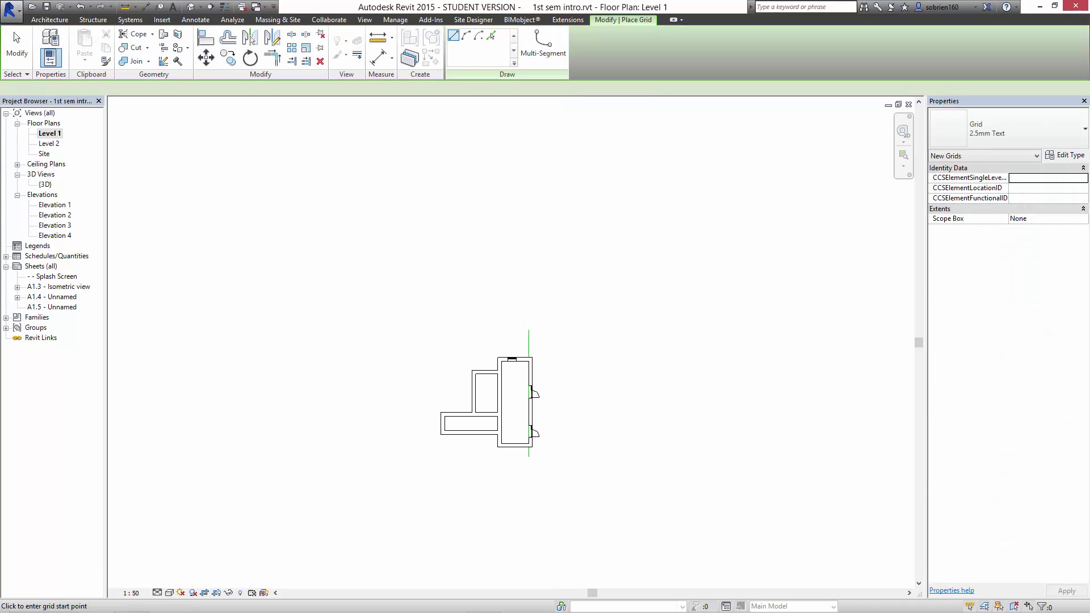
scroll(497, 370, "up", 5)
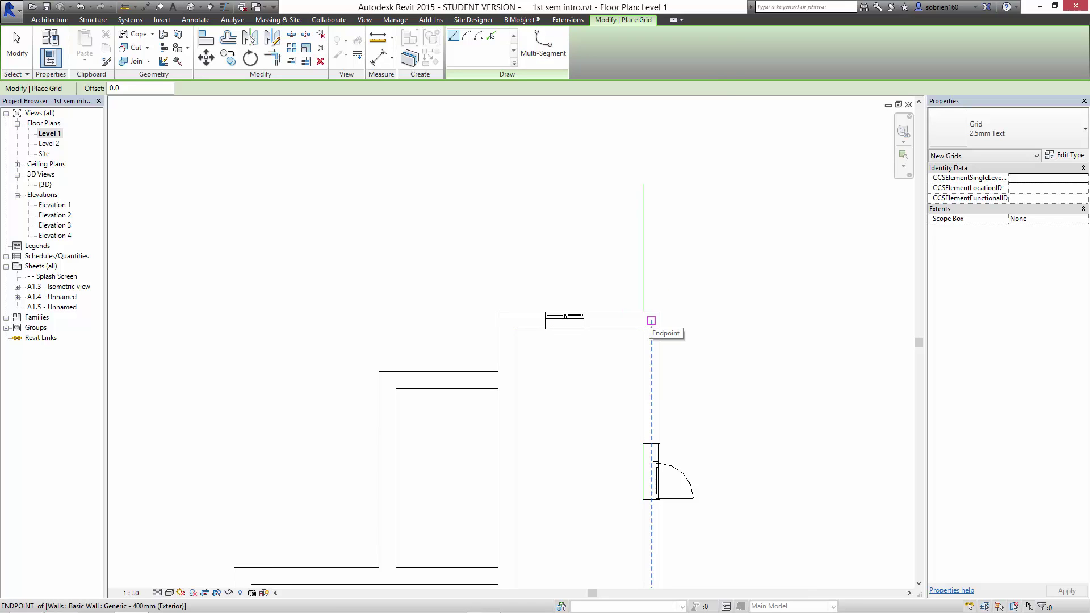
left_click(651, 320)
left_click(233, 320)
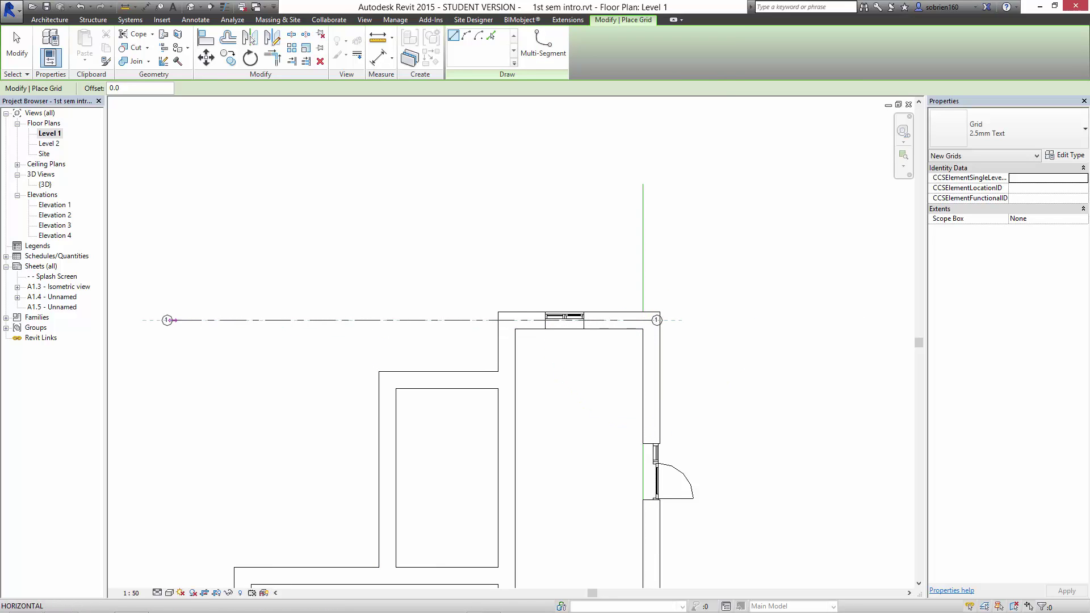
left_click(151, 320)
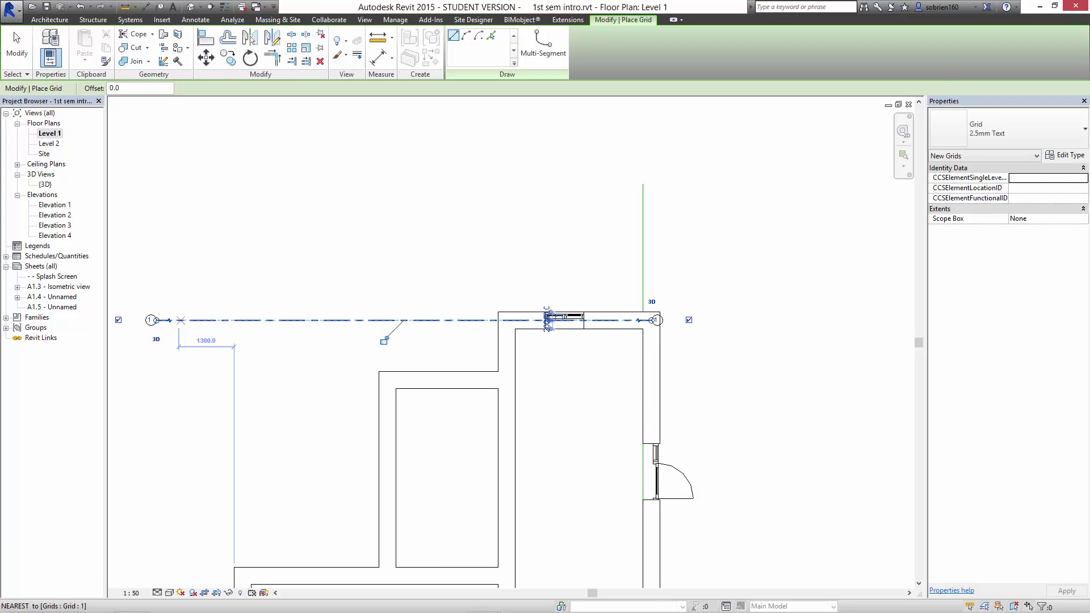
key("Escape")
key("Escape")
Adjust the plan view and select grid line 1.
middle_click_drag(170, 344, 217, 333)
scroll(217, 334, "up", 1)
scroll(210, 332, "up", 1)
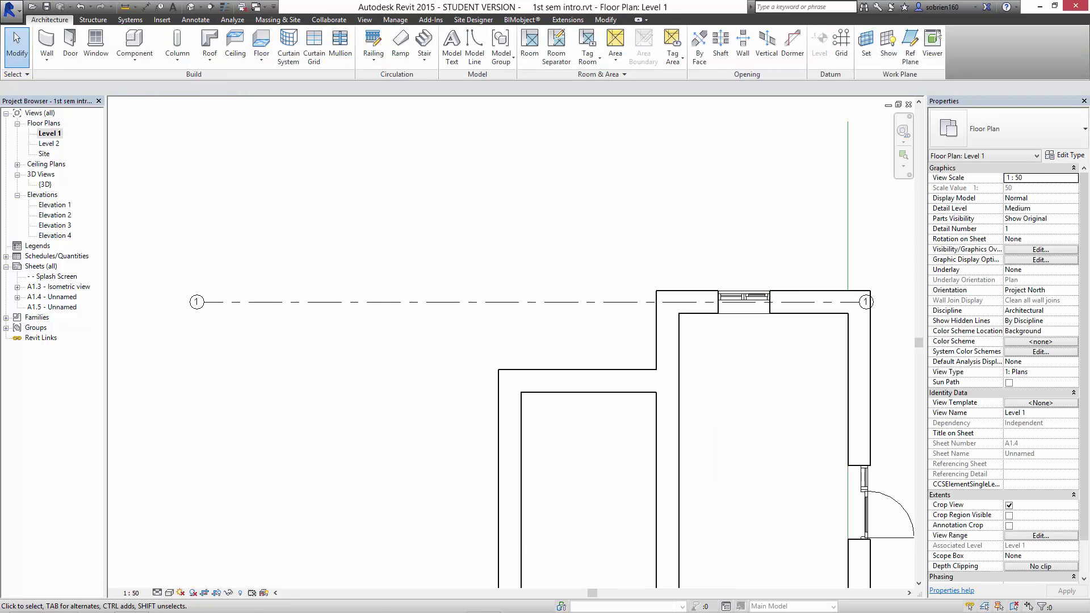
scroll(550, 349, "down", 3)
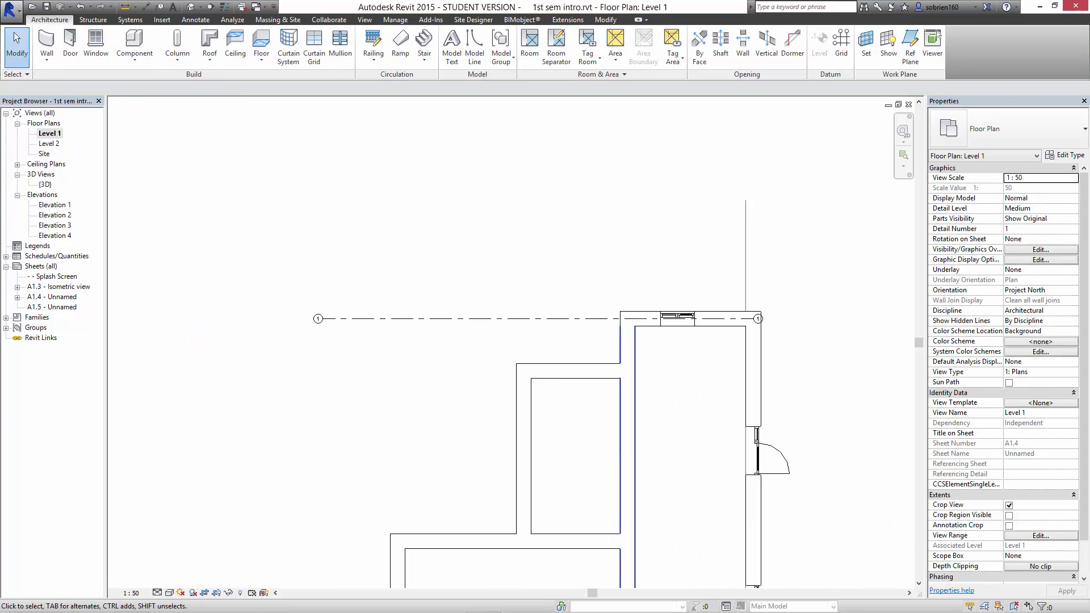
scroll(725, 332, "up", 5)
middle_click_drag(763, 318, 743, 327)
scroll(747, 331, "up", 5)
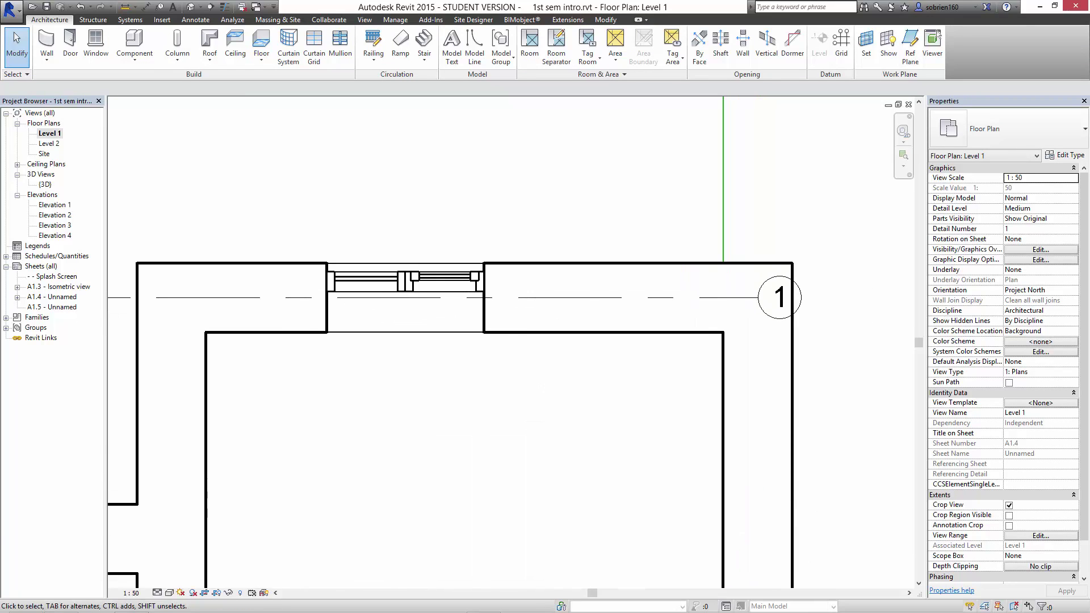
scroll(262, 438, "down", 4)
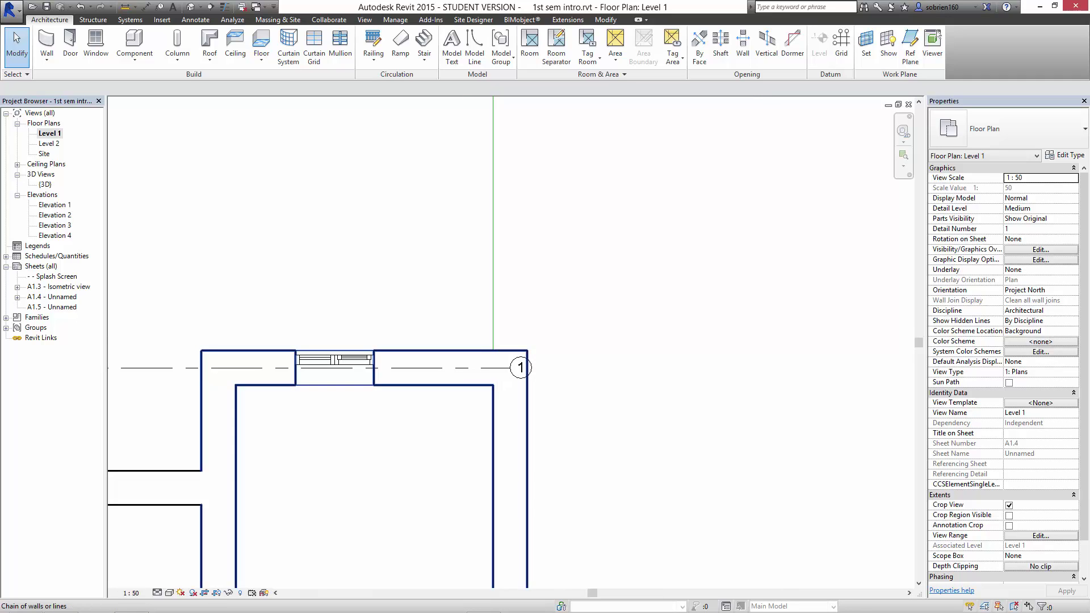
left_click(519, 367)
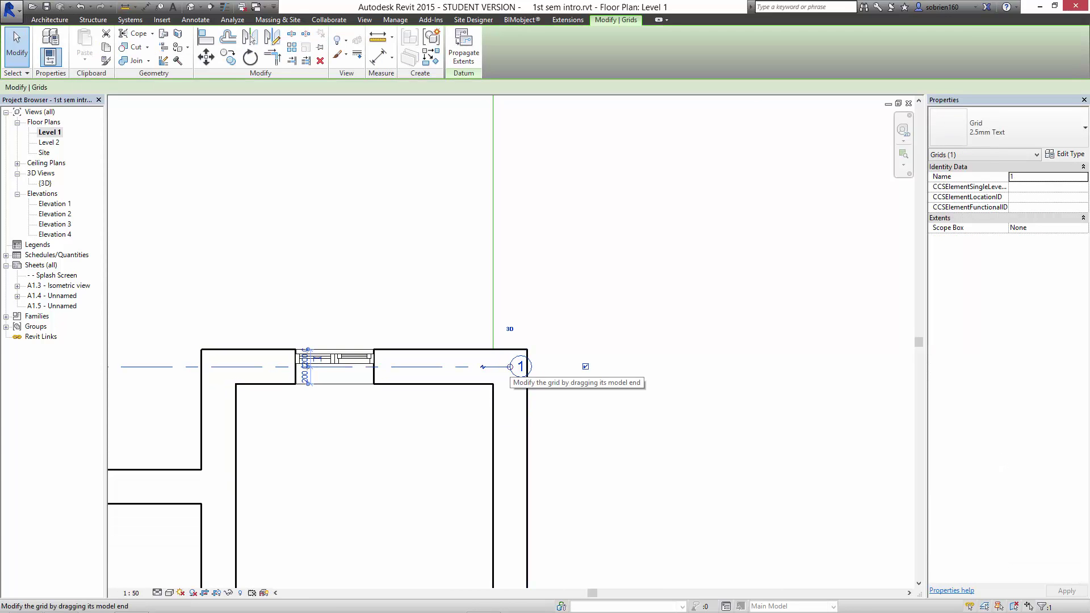
Extend grid 1's right end past the right side of the house.
left_click_drag(510, 367, 857, 367)
left_click(730, 464)
scroll(730, 464, "down", 5)
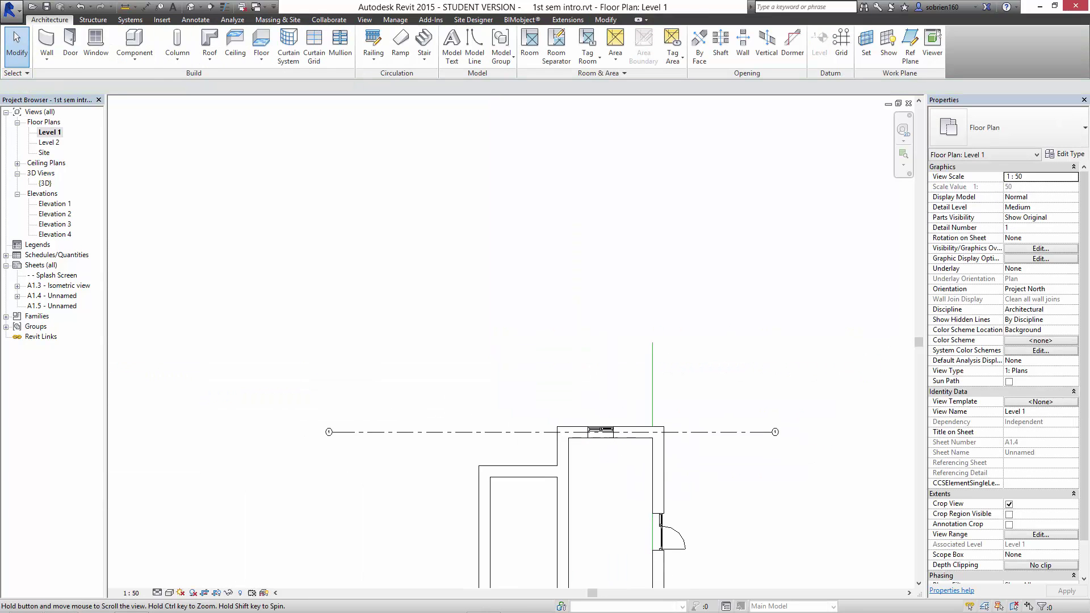
middle_click_drag(730, 464, 691, 366)
scroll(758, 395, "up", 1)
Hide the bubble at grid 1's right end and recentre the house.
left_click(642, 378)
scroll(773, 362, "up", 3)
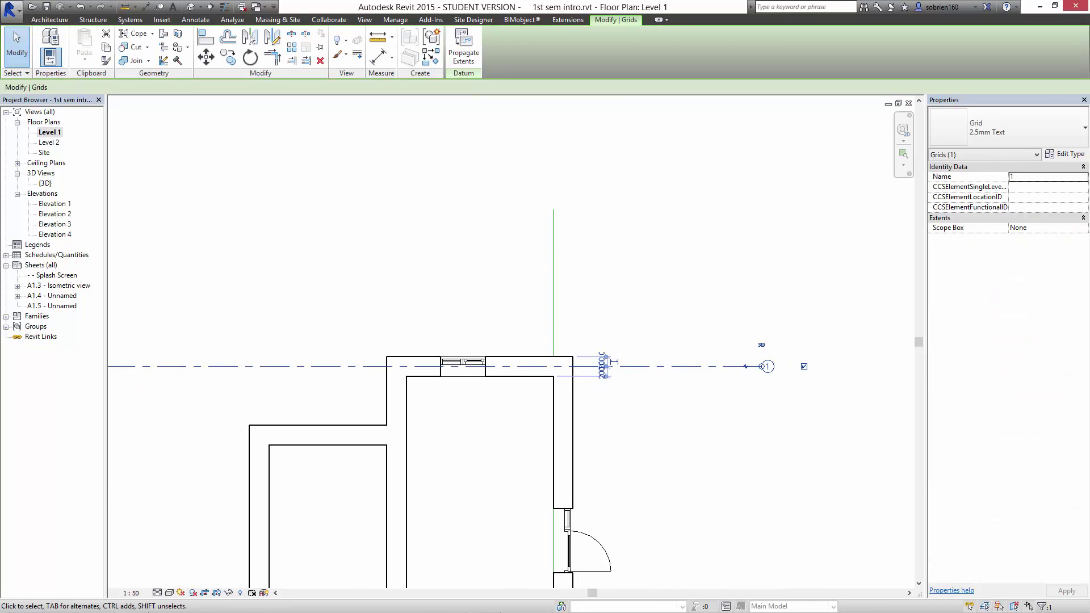
left_click(810, 370)
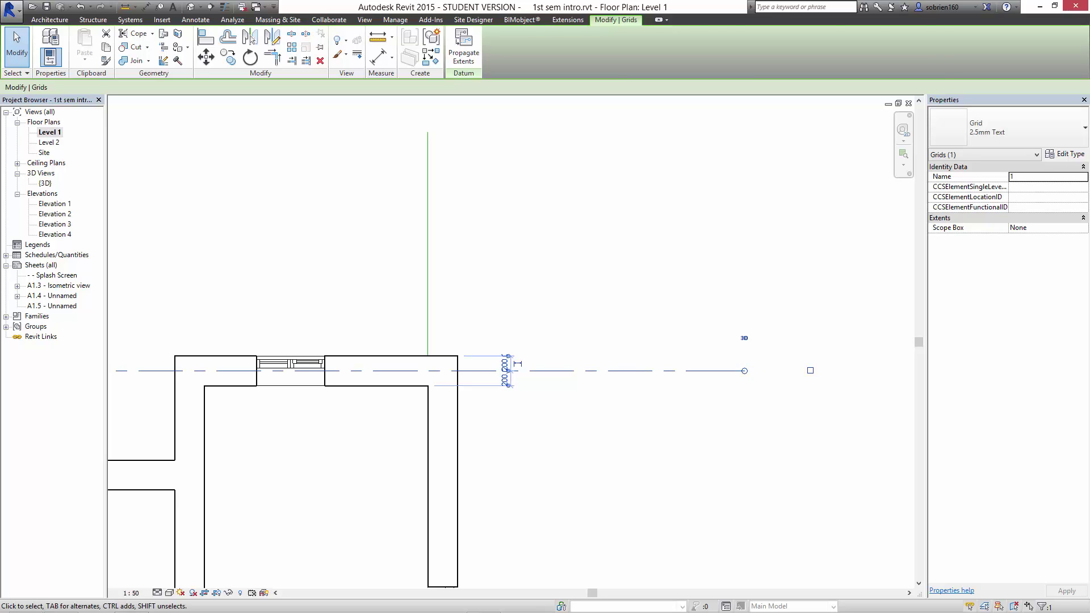
left_click(669, 452)
scroll(663, 457, "down", 3)
middle_click_drag(663, 457, 785, 407)
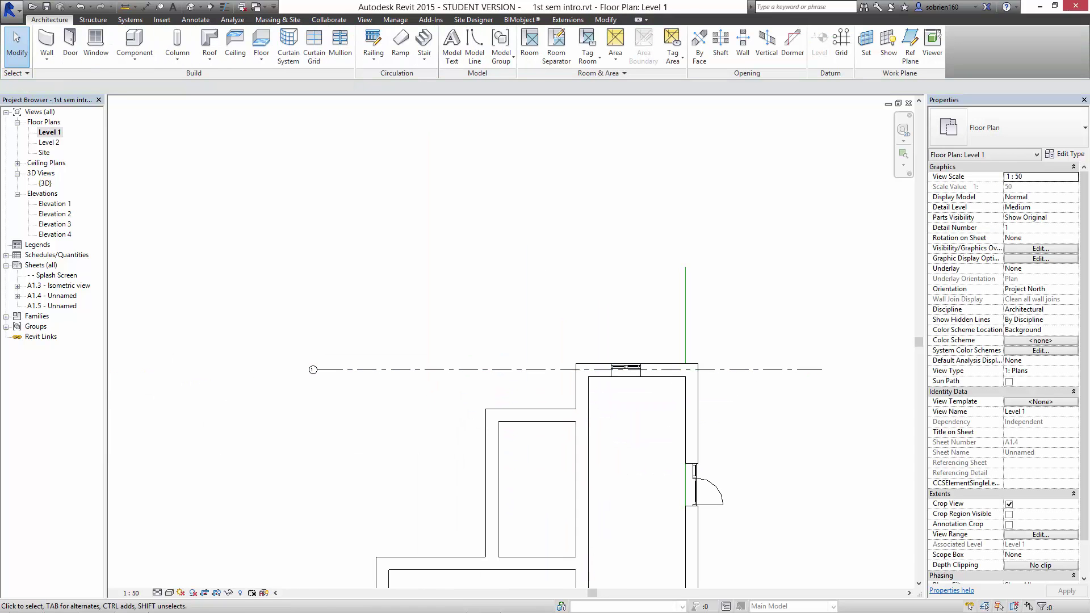
middle_click_drag(670, 455, 600, 307)
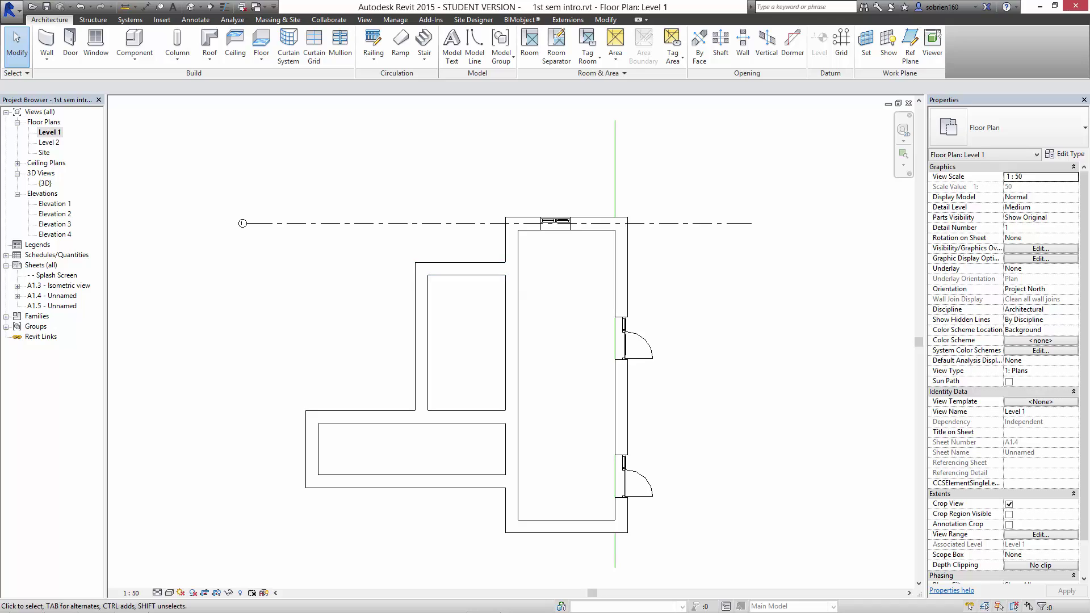
middle_click_drag(460, 271, 455, 307)
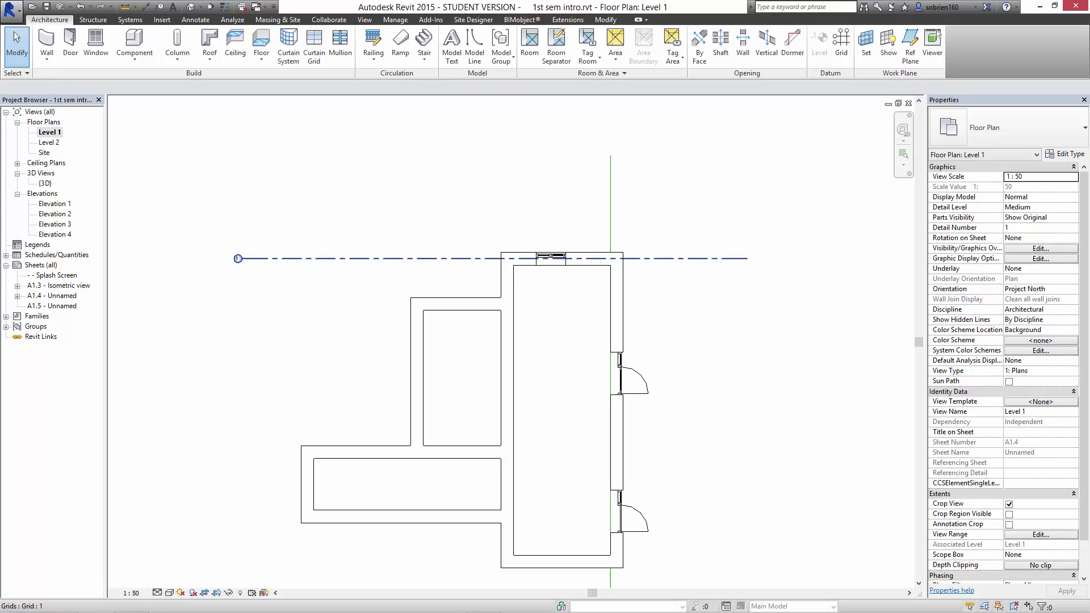
Copy grid 1 with Multiple on, placing grids 2 and 3 below it.
left_click(703, 258)
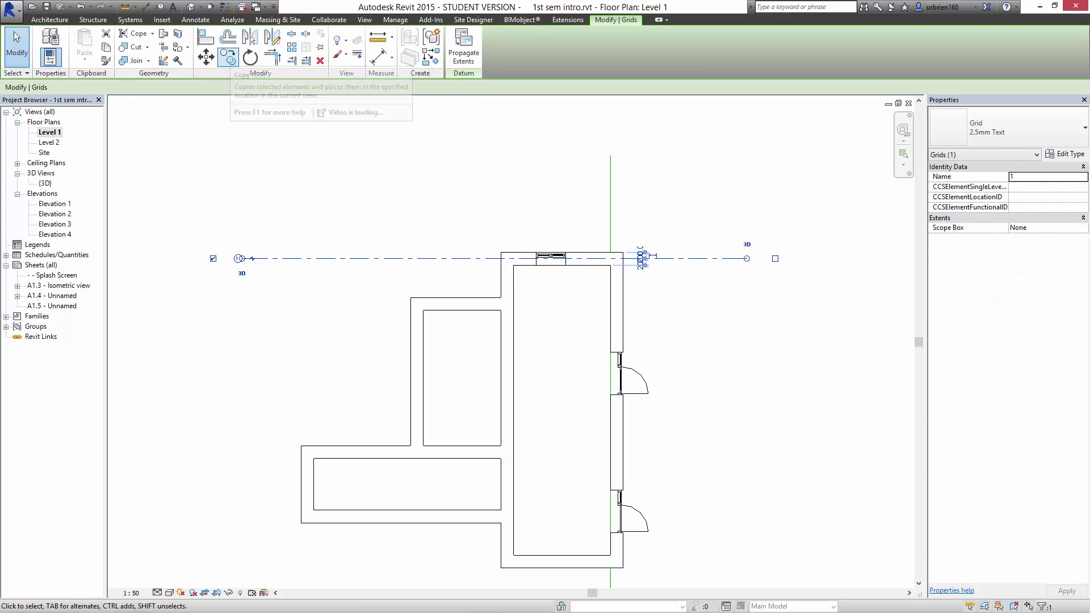
left_click(251, 38)
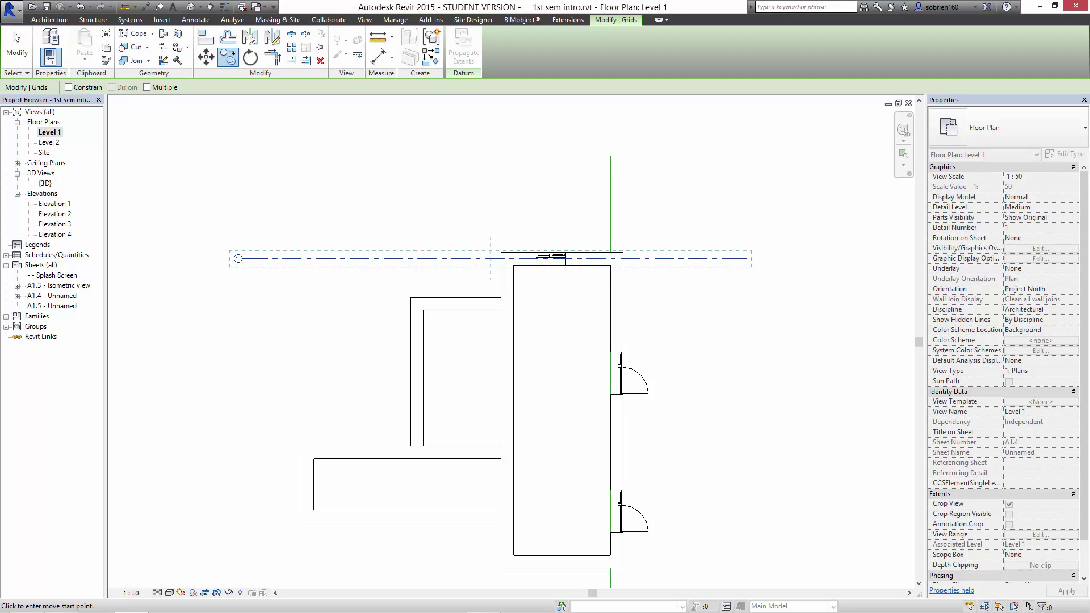
left_click(147, 87)
left_click(252, 258)
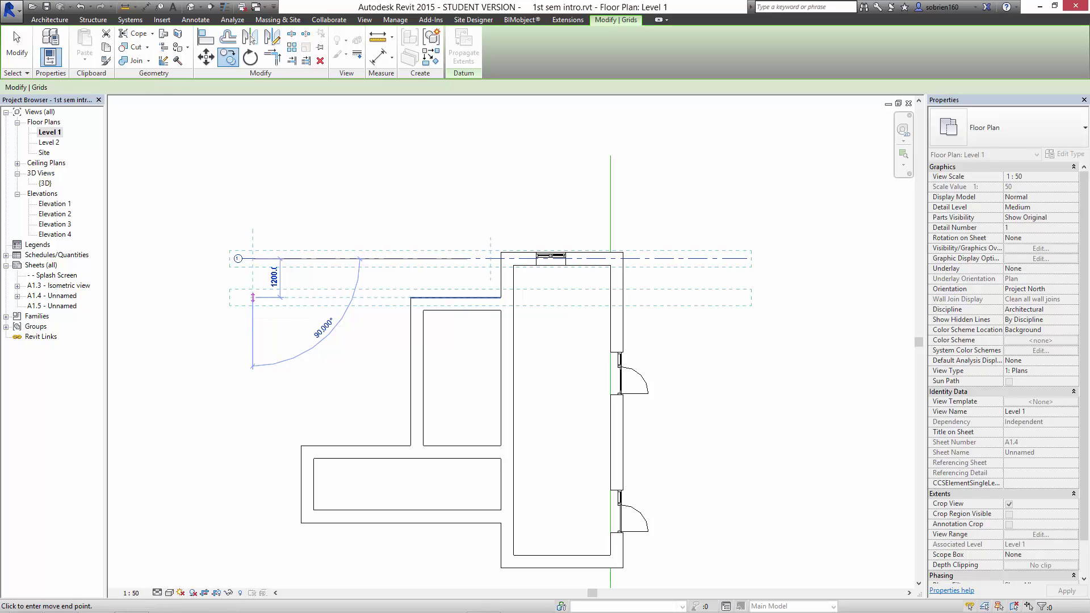
left_click(253, 297)
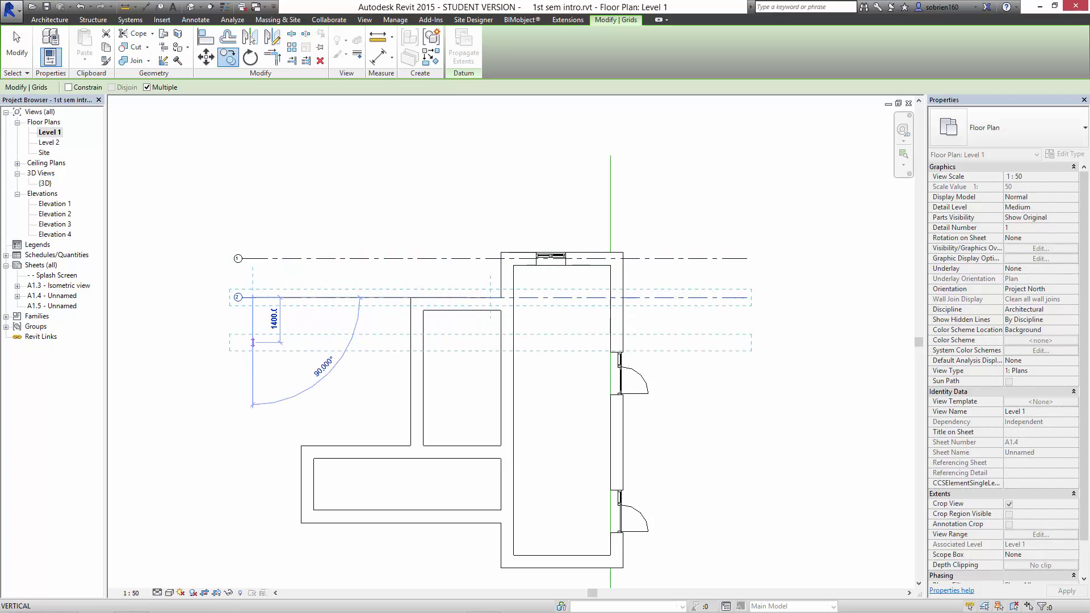
left_click(253, 337)
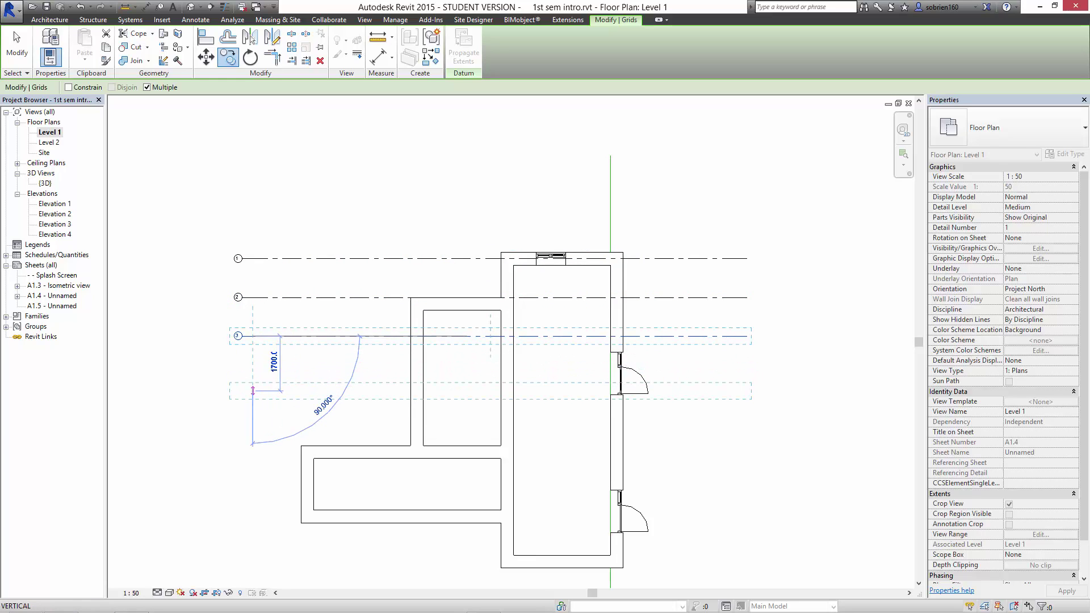
Add further copies at 1200 spacing, finish copying, and undo the last grid.
type("1200")
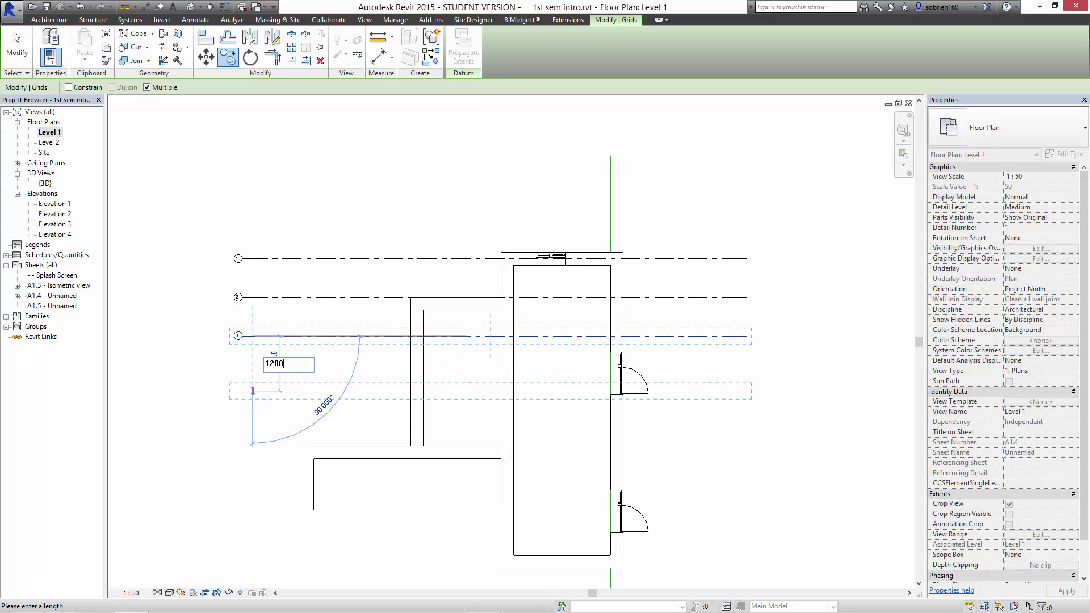
key("Return")
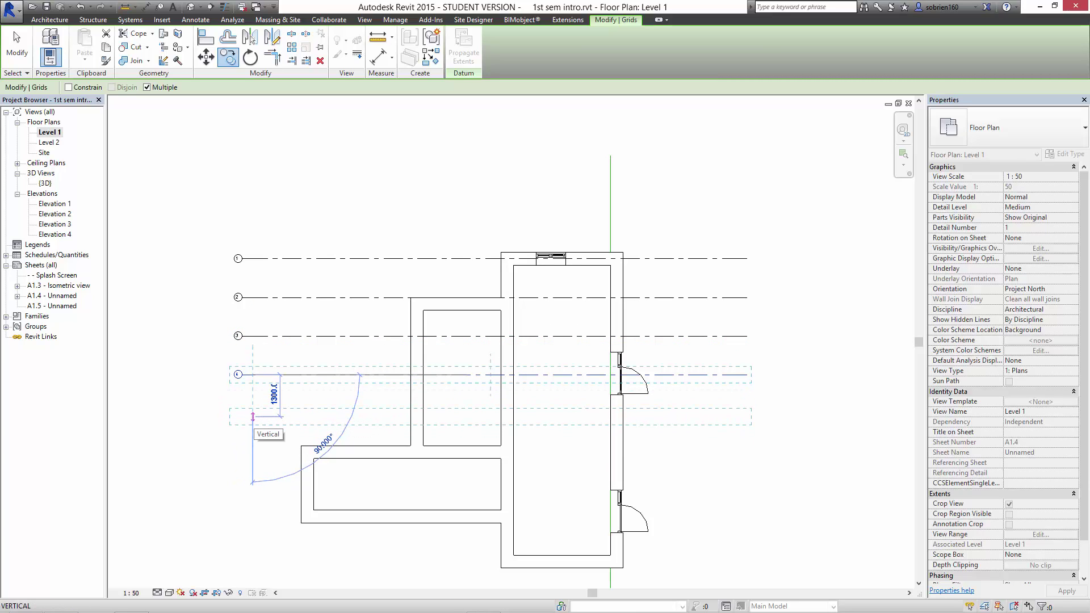
type("1200")
key("Return")
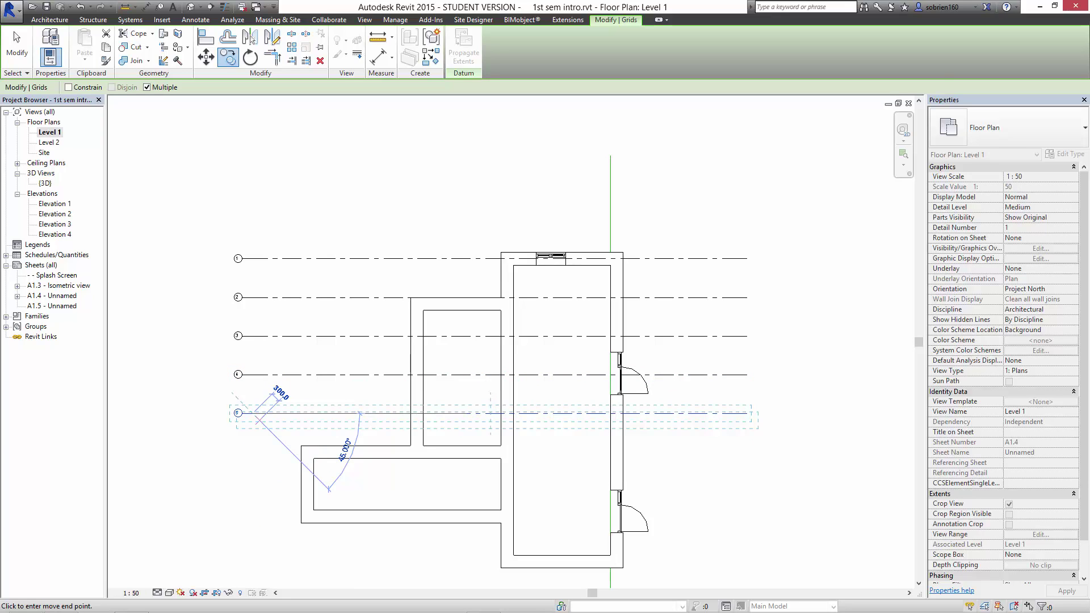
key("Escape")
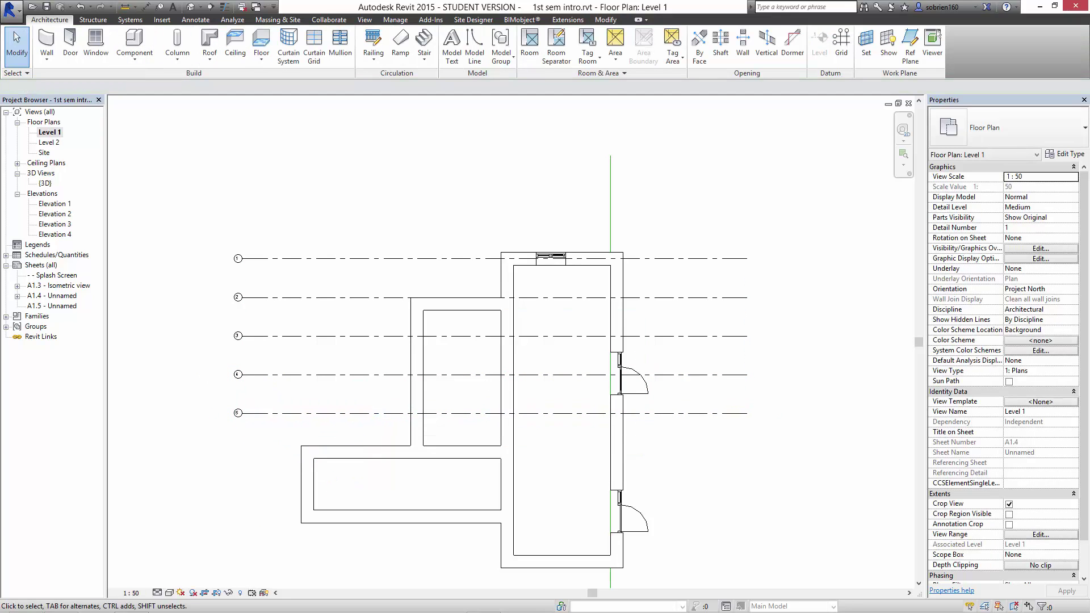
left_click(81, 7)
Undo the copies and array grid 1 into 8 grid lines spaced 1200 downward.
left_click(81, 7)
left_click(81, 7)
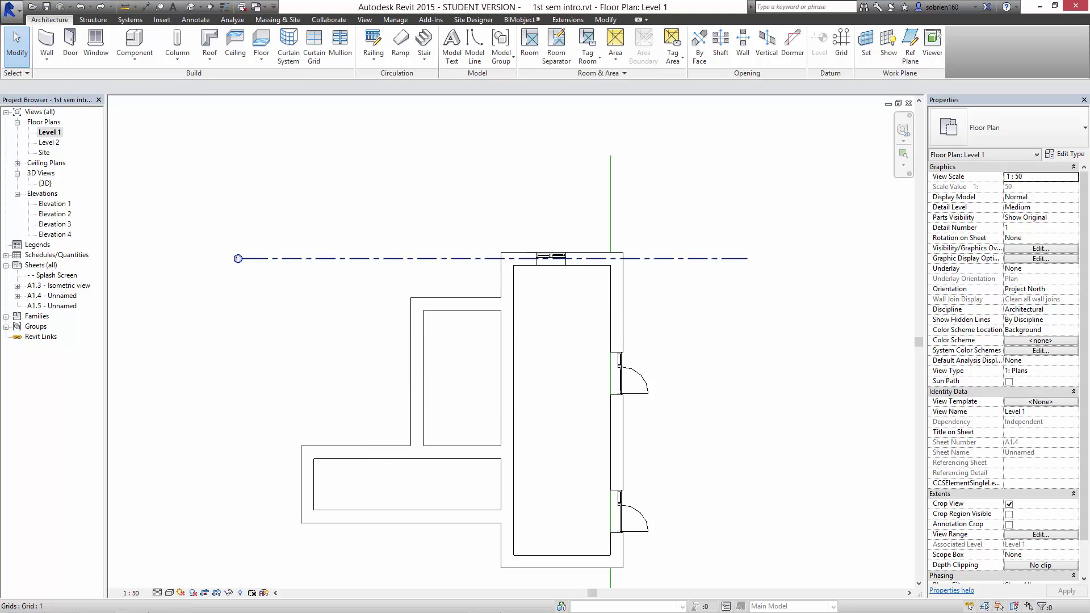
left_click(352, 258)
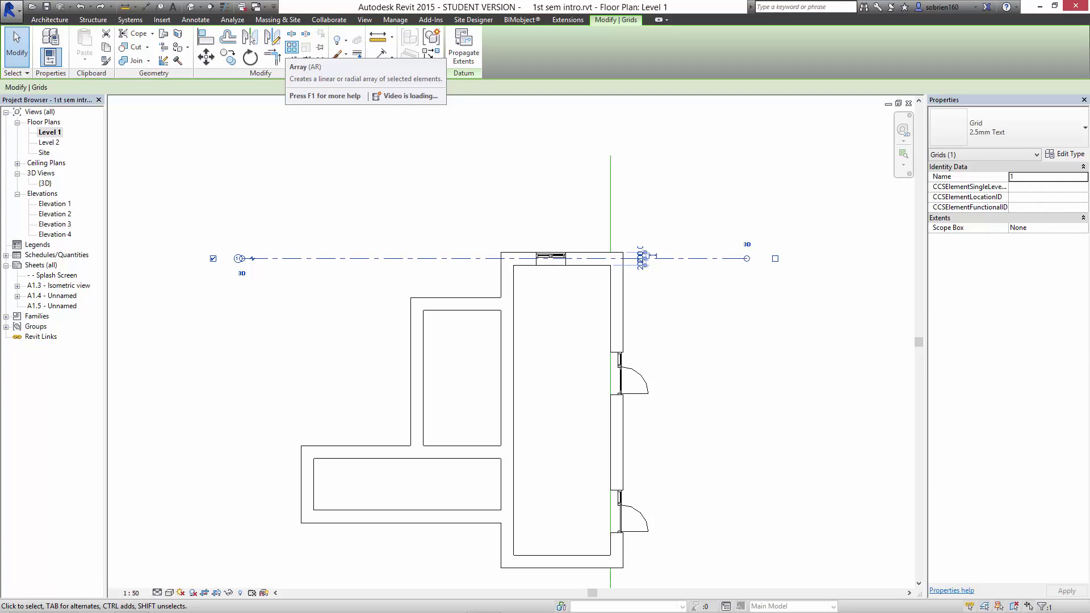
left_click(291, 47)
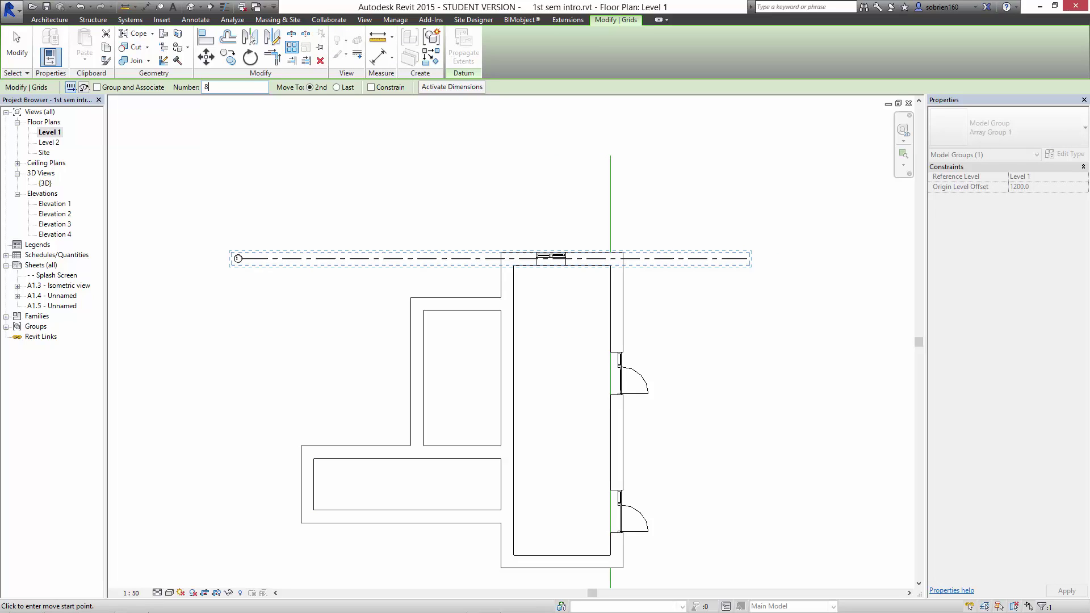
left_click(259, 258)
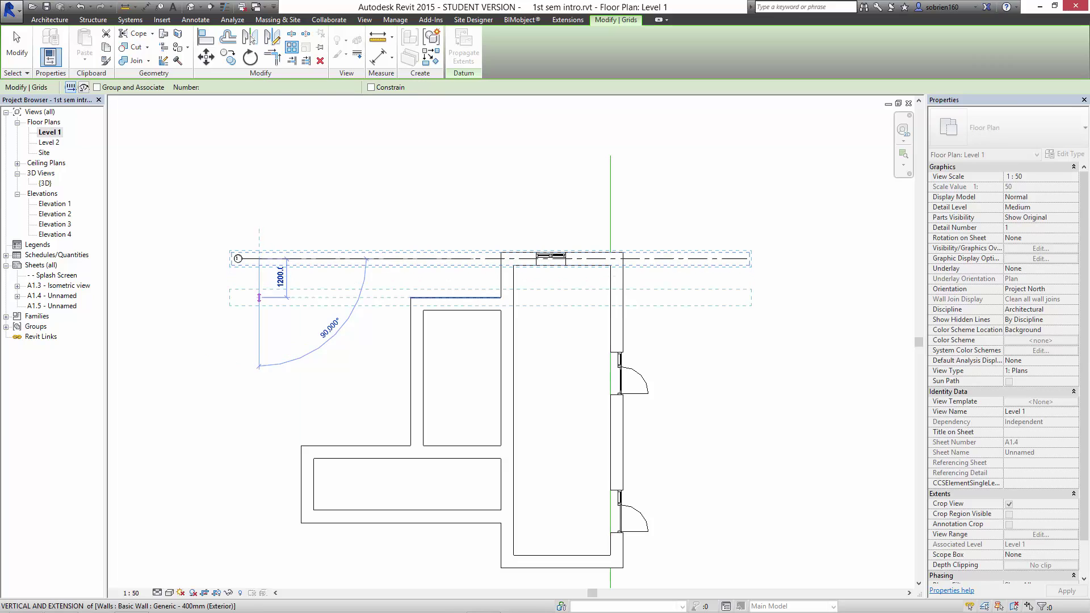
left_click(259, 298)
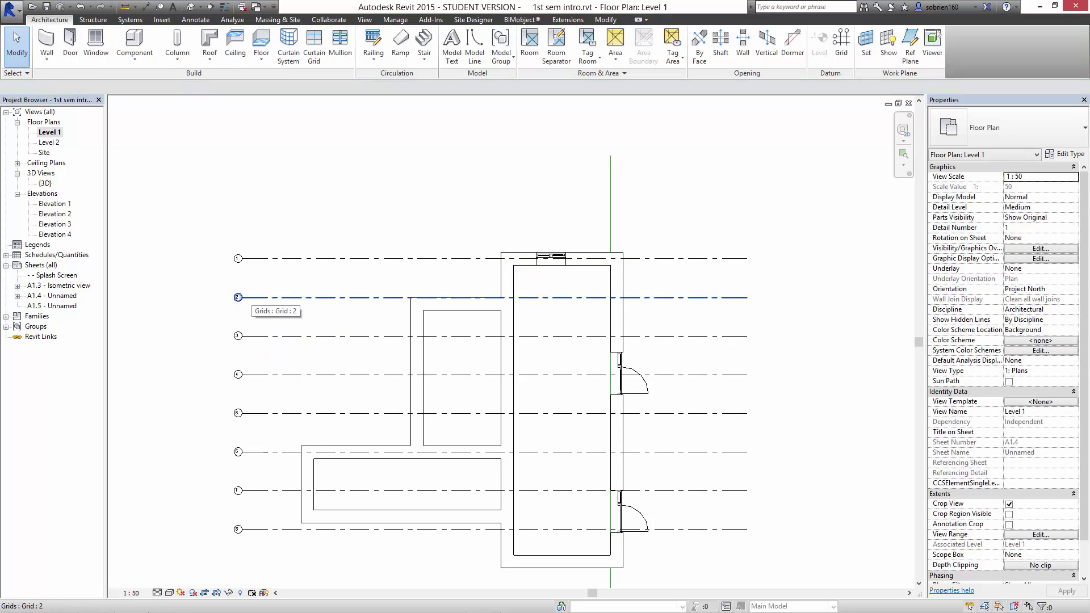
Copy grid 8 one 1200 bay downward, based on grid 7's endpoint, creating grid 9.
scroll(234, 284, "up", 5)
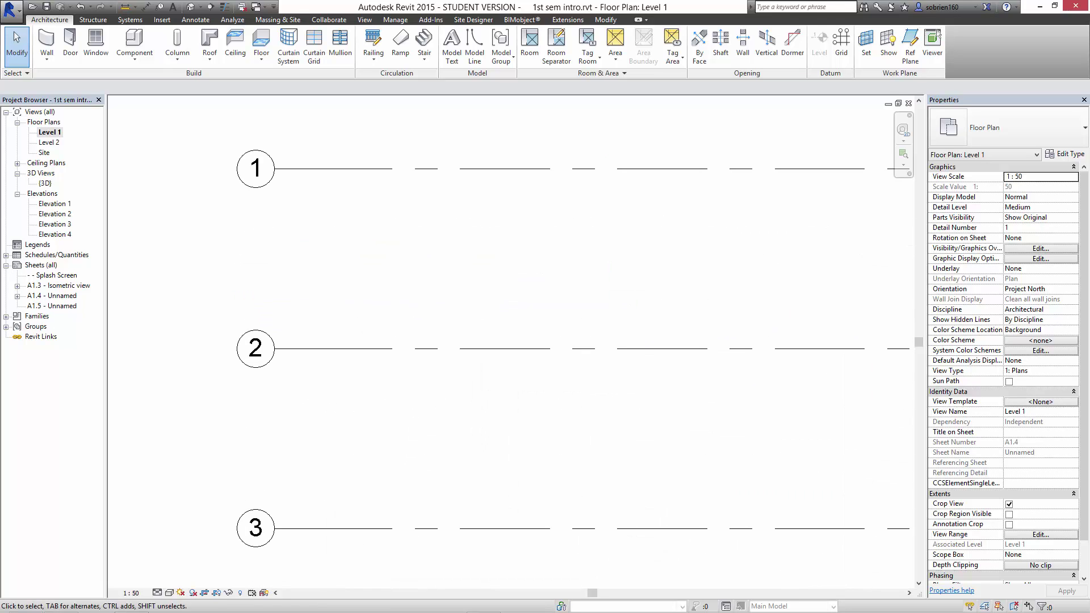
scroll(340, 267, "down", 5)
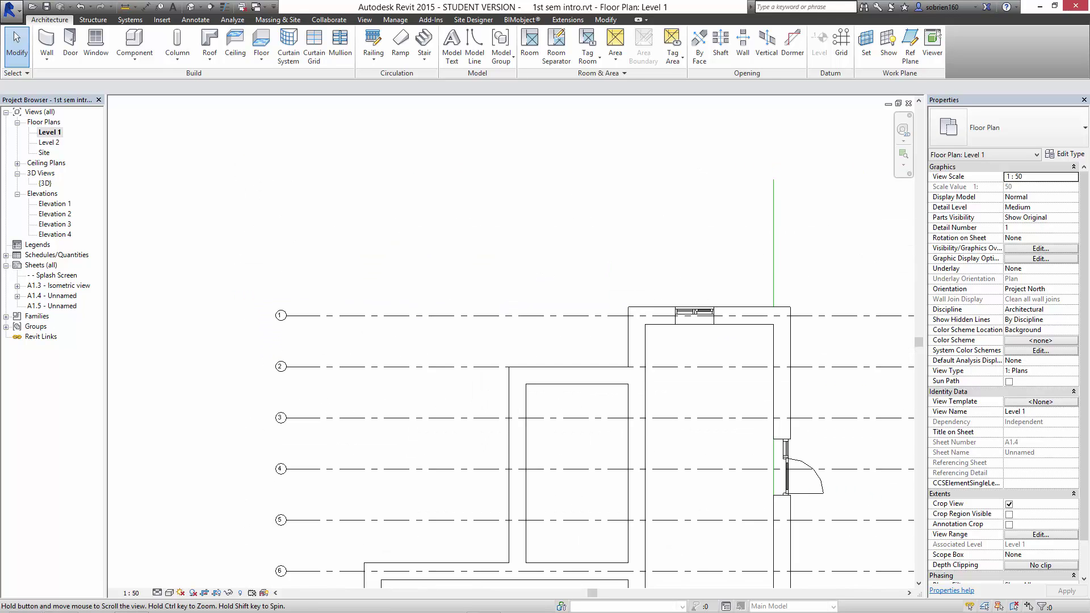
scroll(341, 404, "down", 2)
middle_click_drag(693, 518, 693, 477)
scroll(693, 477, "up", 6)
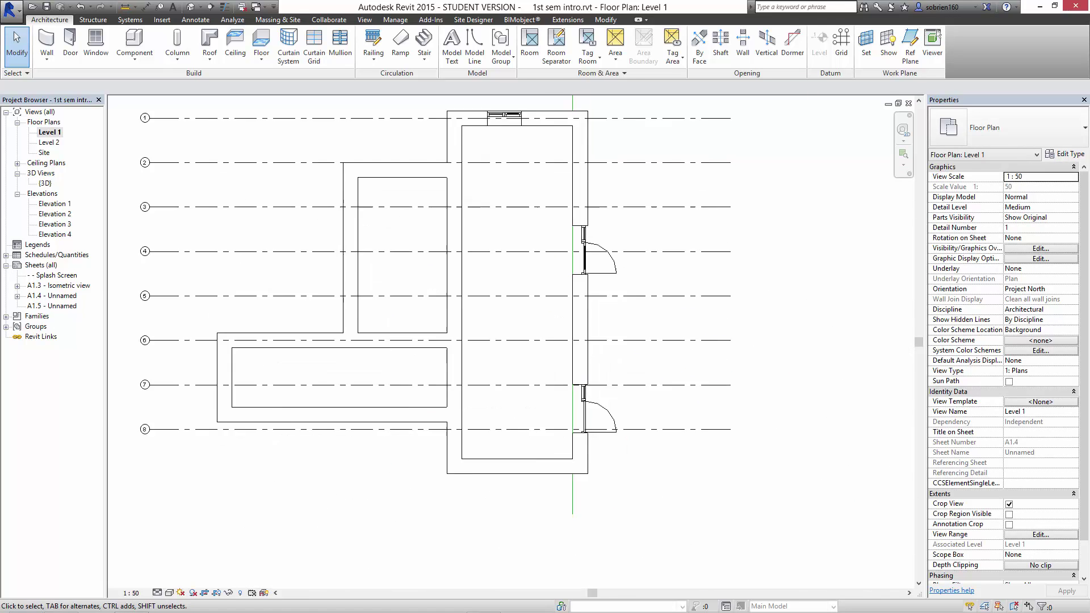
left_click(572, 410)
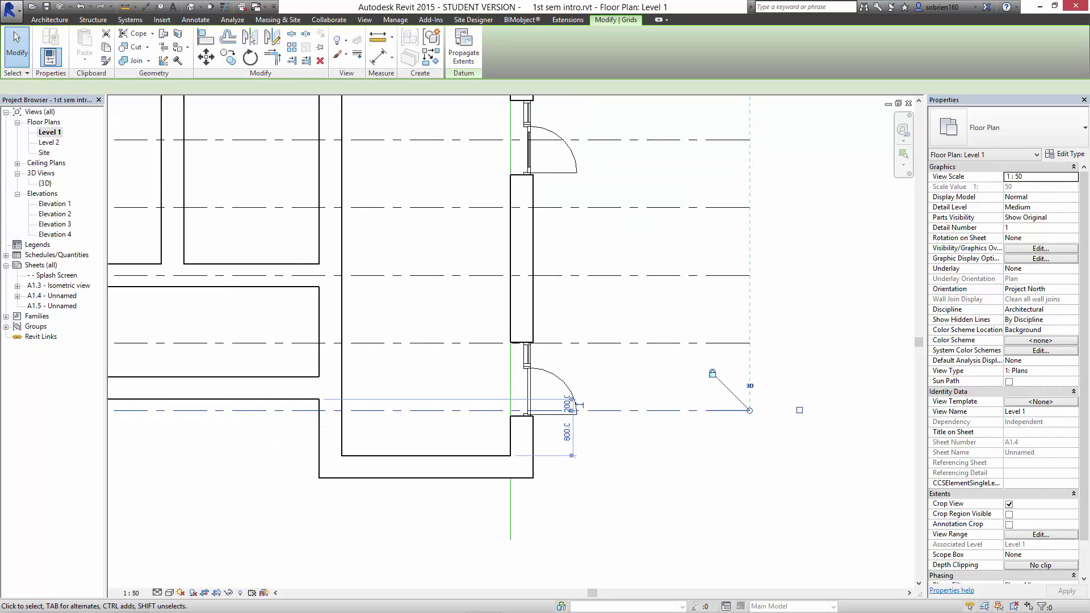
left_click(228, 57)
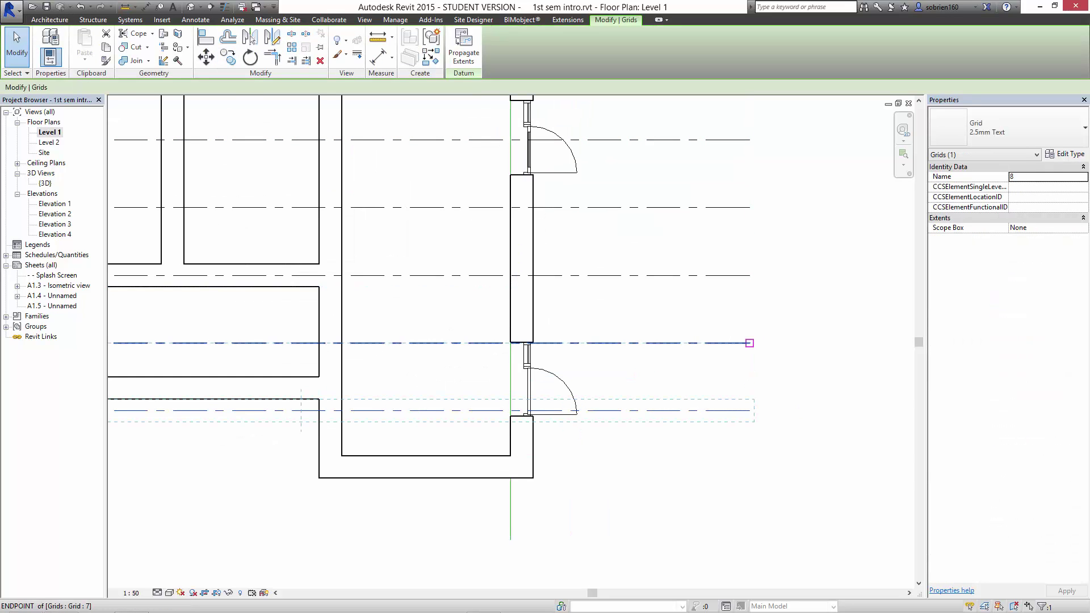
left_click(750, 343)
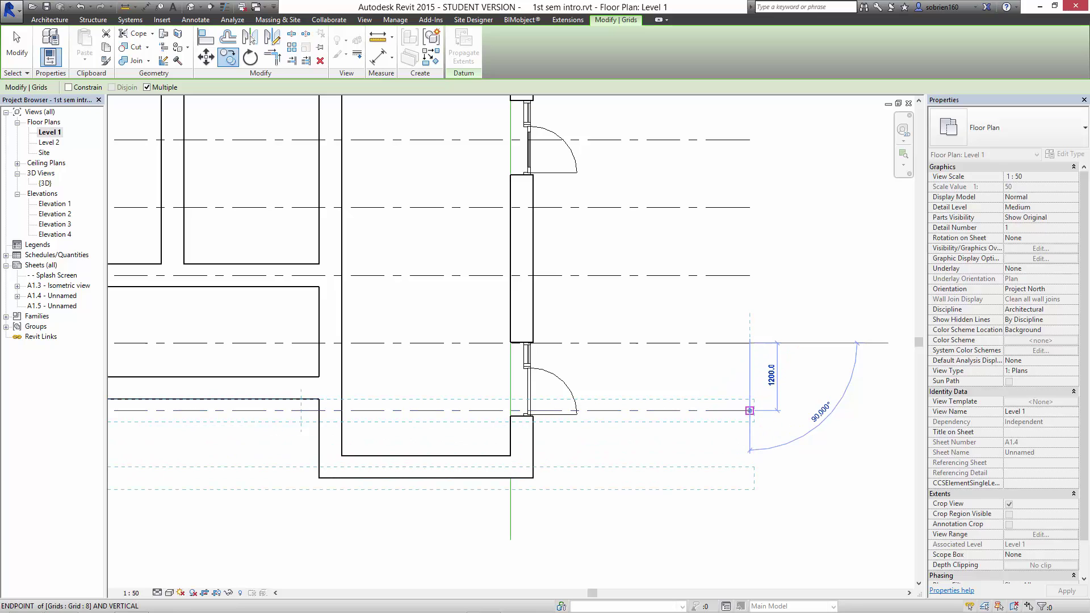
left_click(750, 411)
key("Escape")
key("Escape")
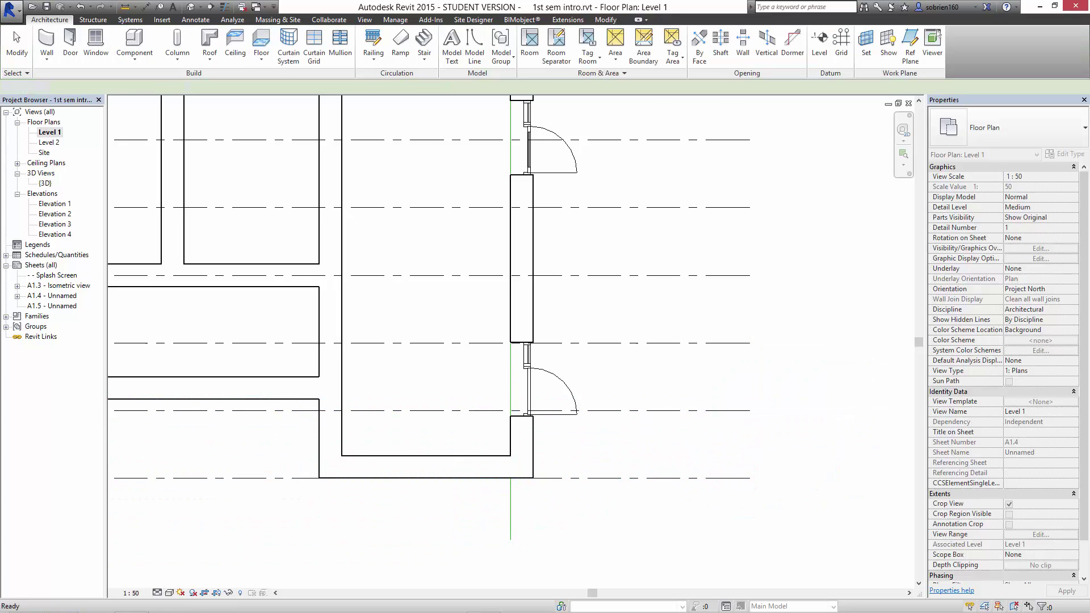
scroll(703, 430, "down", 6)
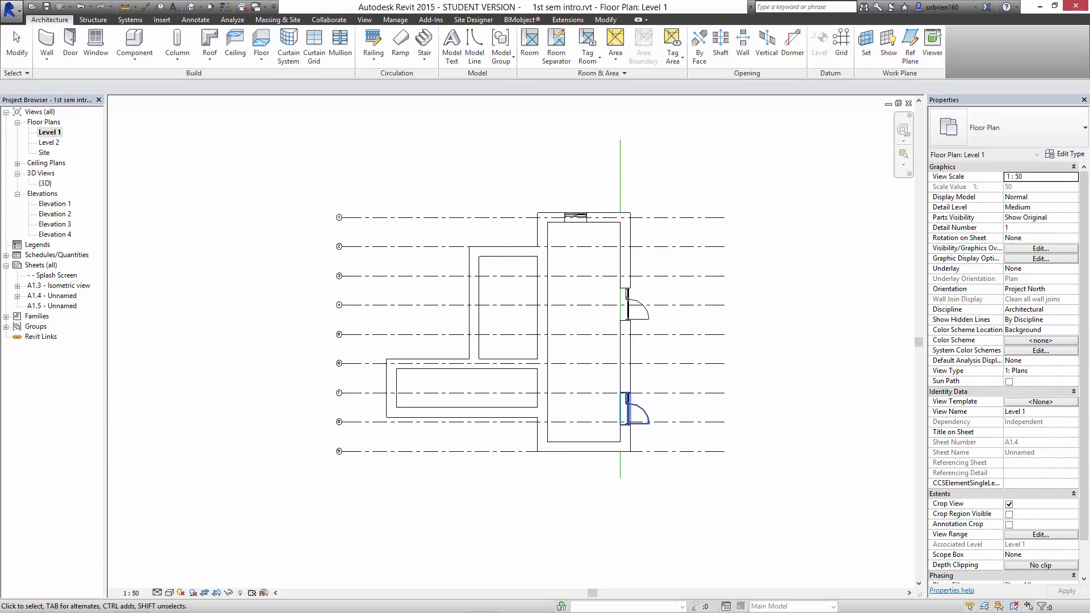
Drag the right wing's bottom wall down onto the bottom grid line, grid 9.
scroll(655, 334, "up", 2)
scroll(664, 334, "up", 1)
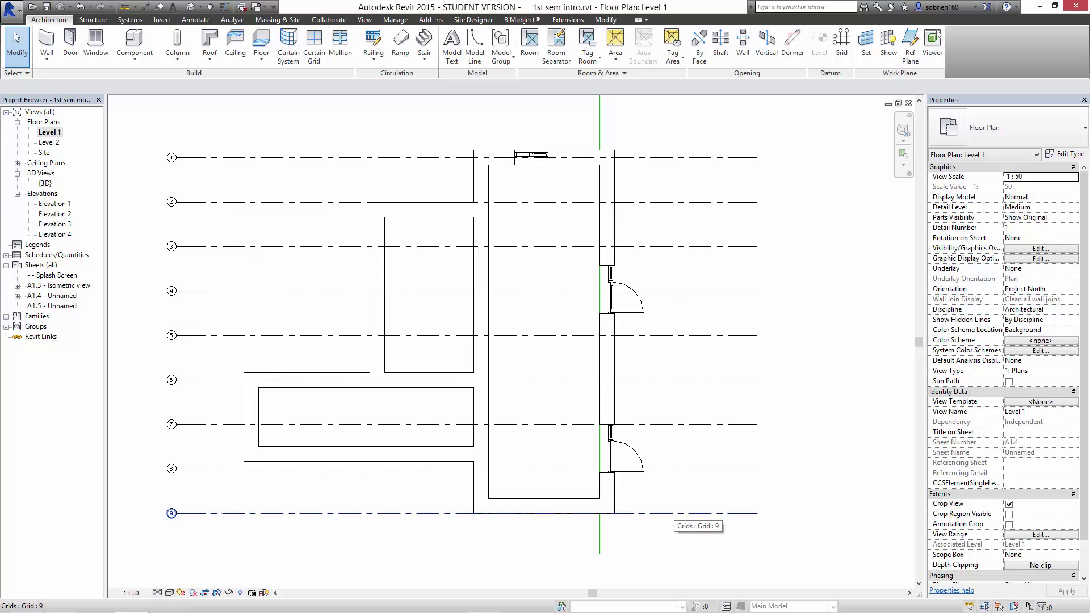
scroll(668, 452, "up", 5)
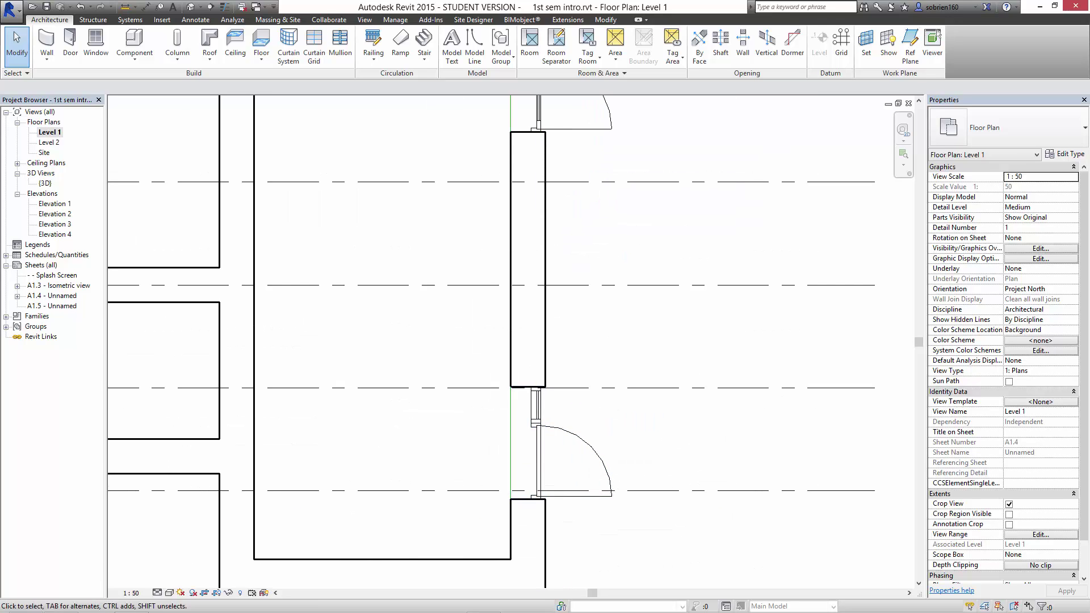
scroll(548, 255, "down", 3)
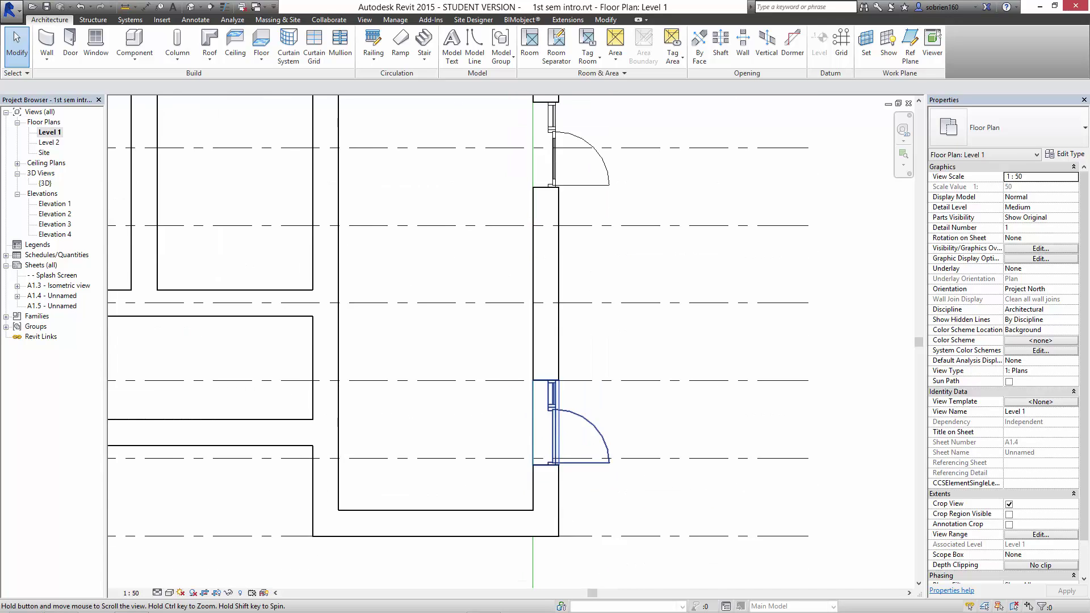
middle_click_drag(545, 216, 528, 433)
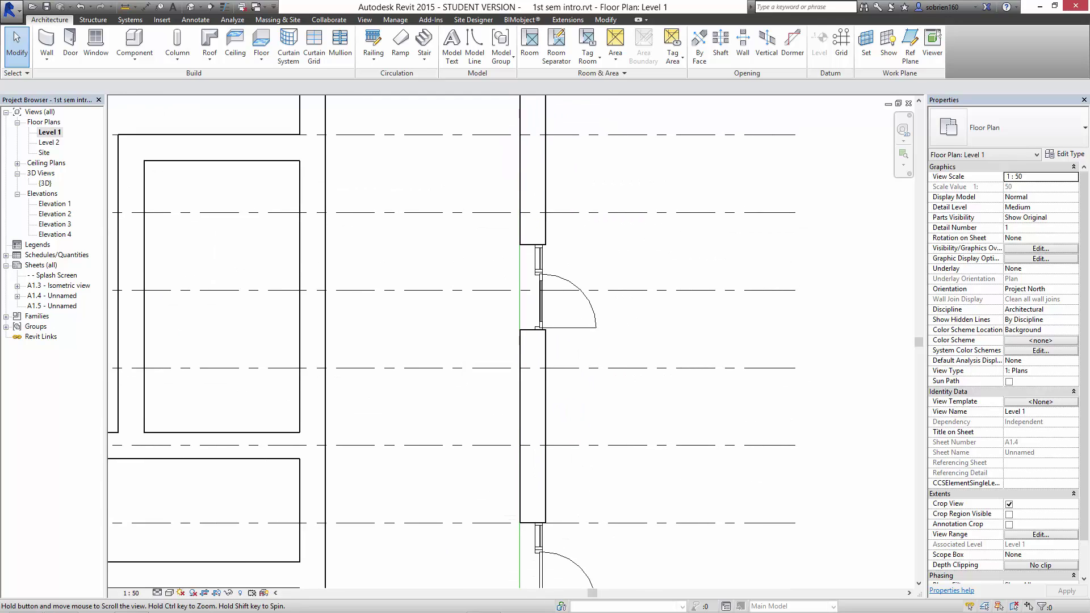
middle_click_drag(519, 136, 514, 435)
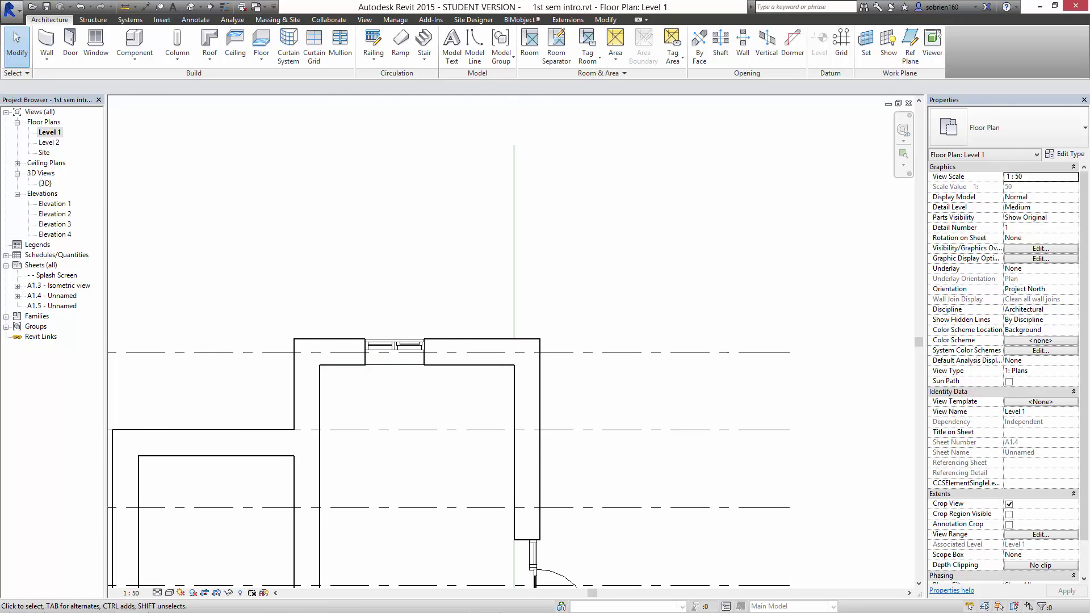
scroll(545, 194, "down", 1)
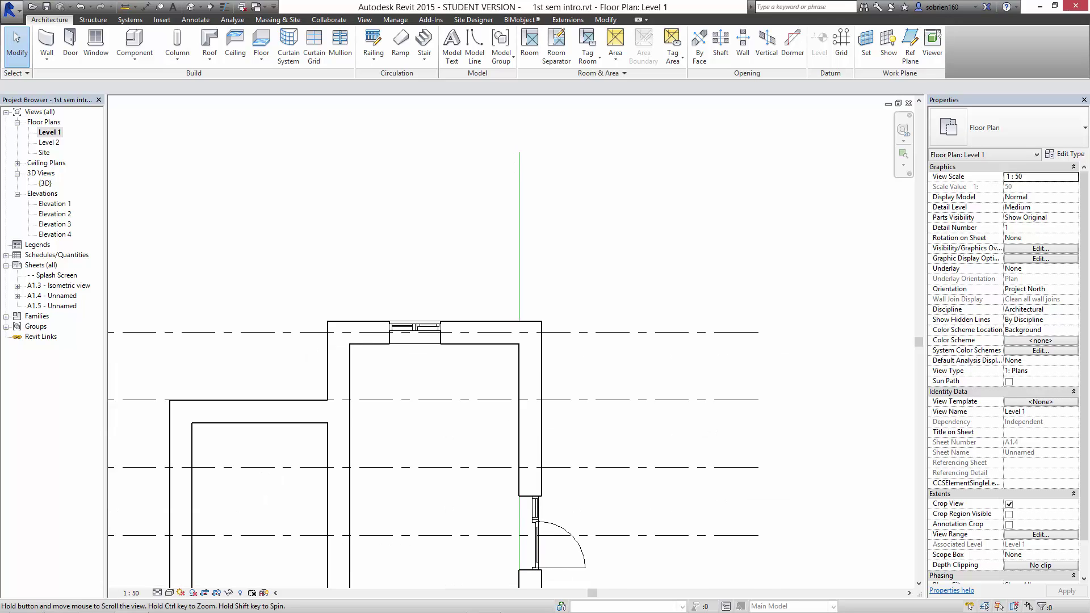
middle_click_drag(547, 278, 547, 157)
scroll(547, 158, "down", 2)
middle_click_drag(540, 321, 539, 171)
scroll(455, 462, "up", 2)
scroll(459, 465, "up", 1)
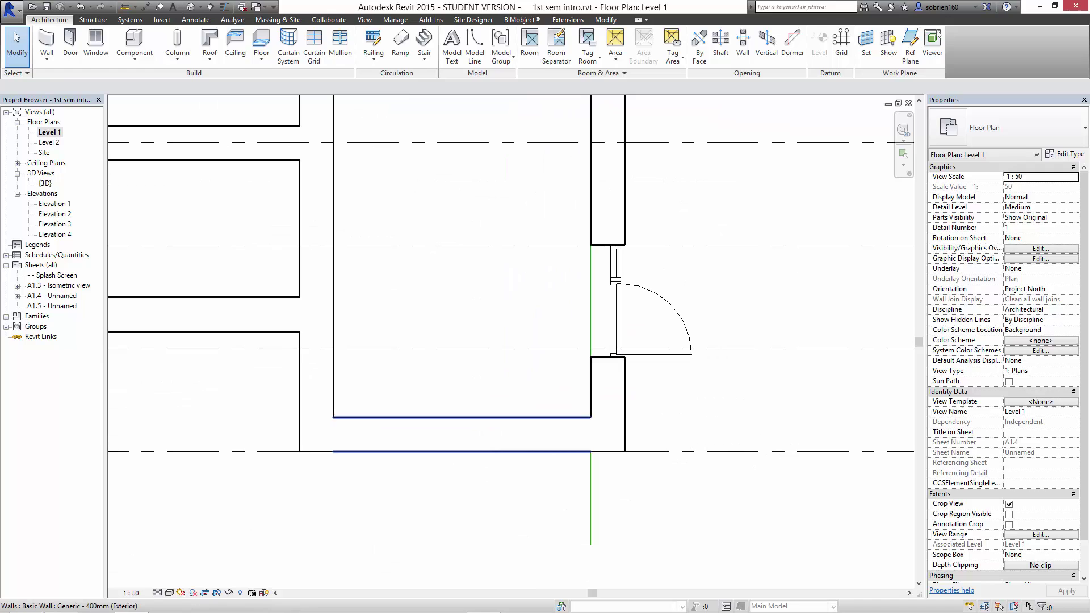
left_click(462, 434)
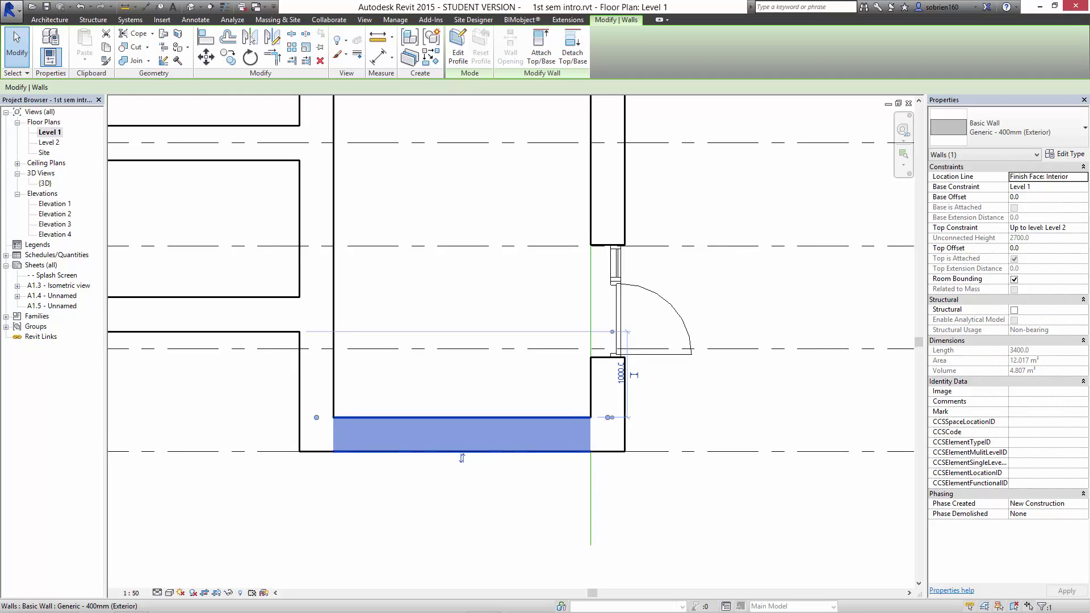
left_click_drag(461, 458, 477, 452)
left_click(445, 526)
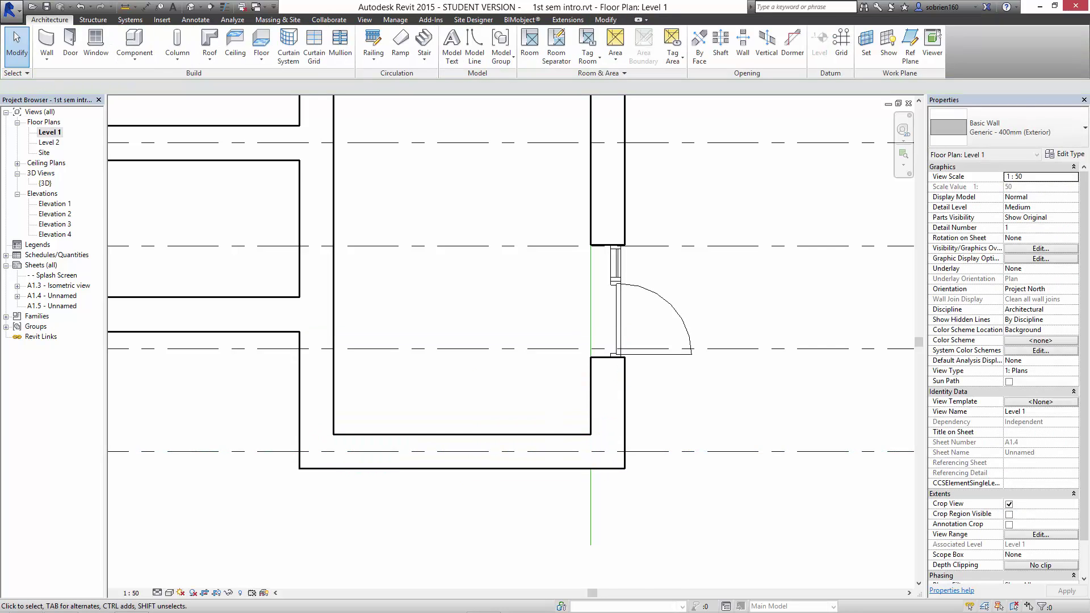
Move the lower-left wing's bottom wall down onto grid 8.
scroll(442, 529, "down", 2)
scroll(442, 529, "down", 3)
middle_click_drag(443, 529, 561, 506)
scroll(307, 407, "up", 5)
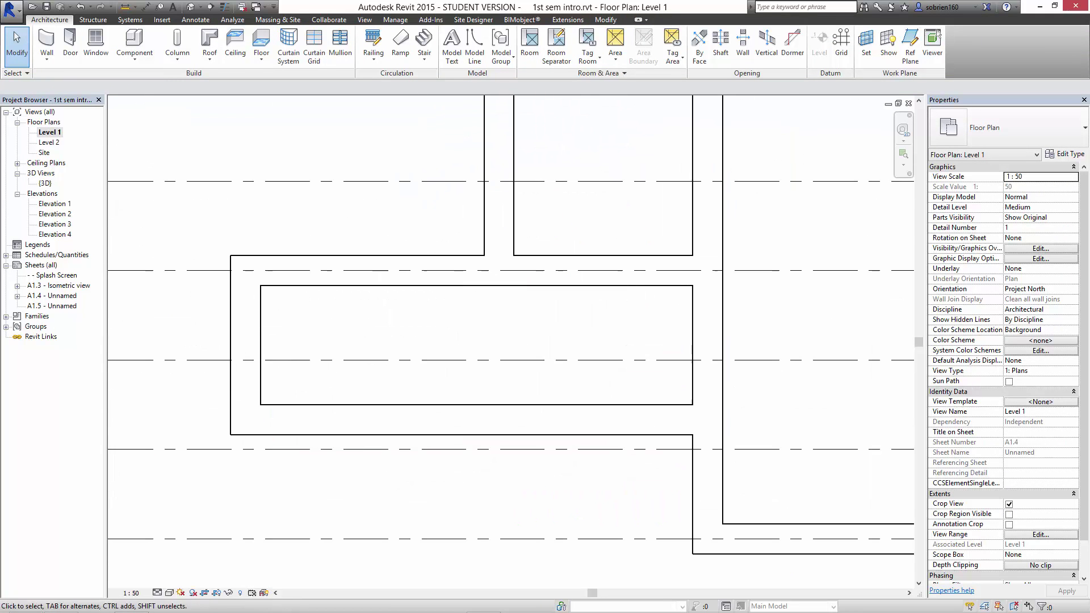
left_click(477, 403)
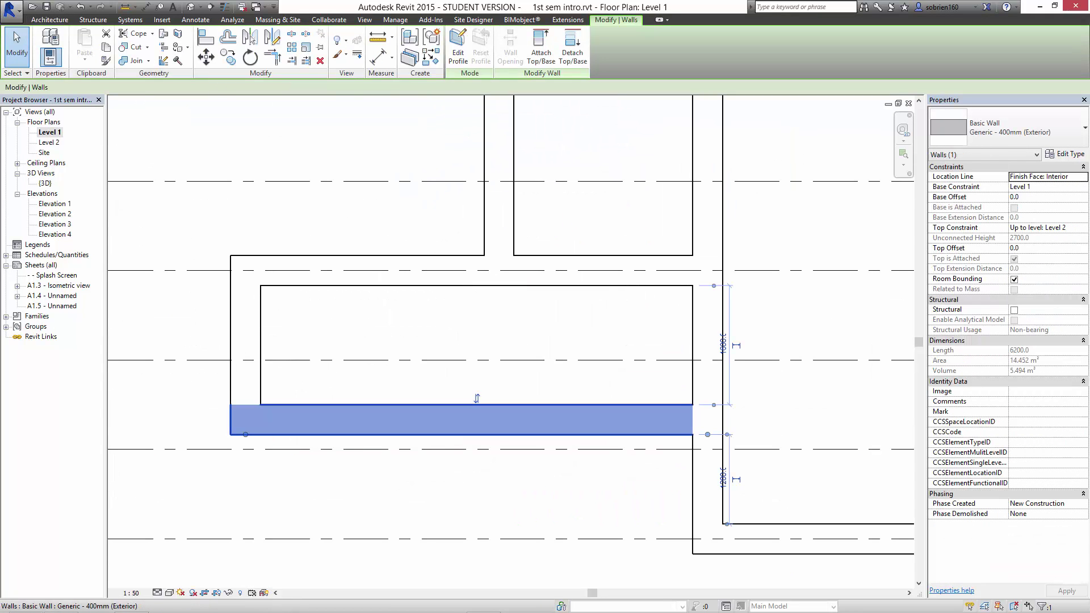
left_click_drag(477, 399, 477, 429)
Move the upper-left horizontal wall up onto grid 2.
scroll(480, 438, "down", 4)
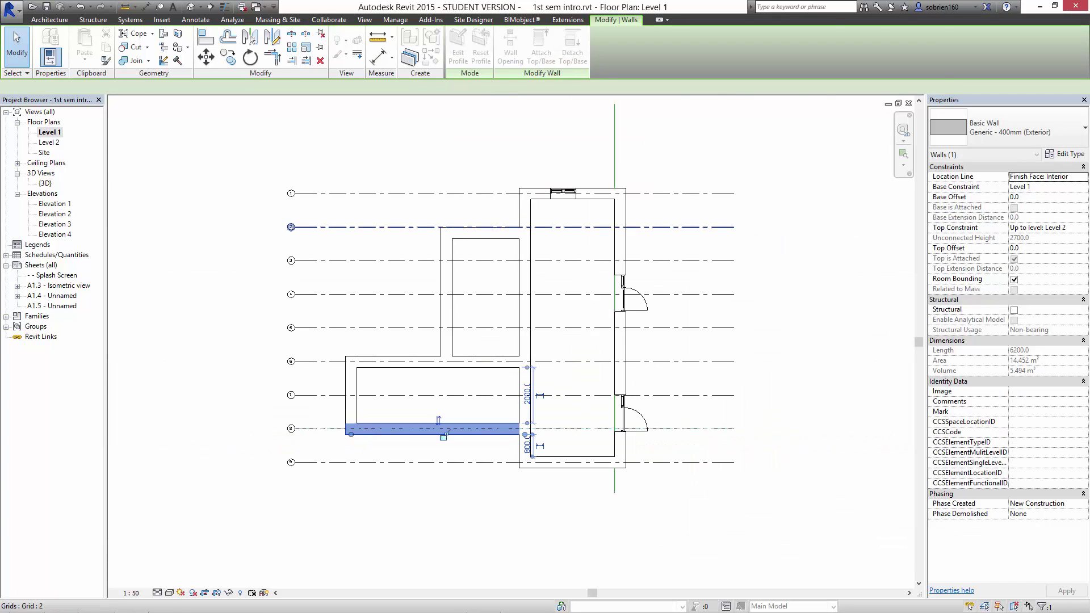
scroll(454, 228, "up", 3)
left_click(482, 199)
left_click(482, 230)
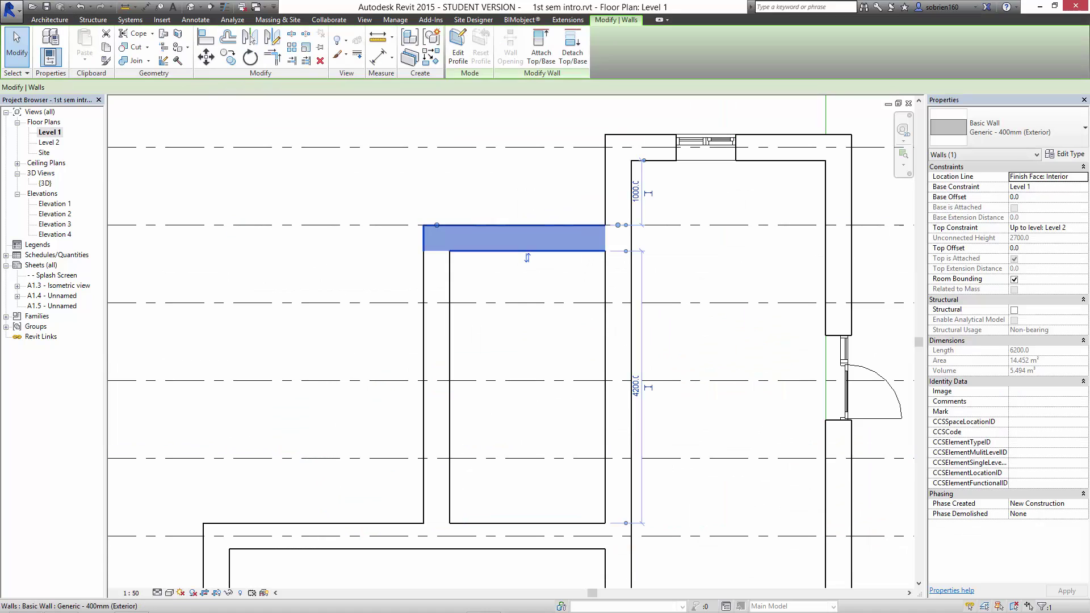
left_click_drag(526, 258, 526, 230)
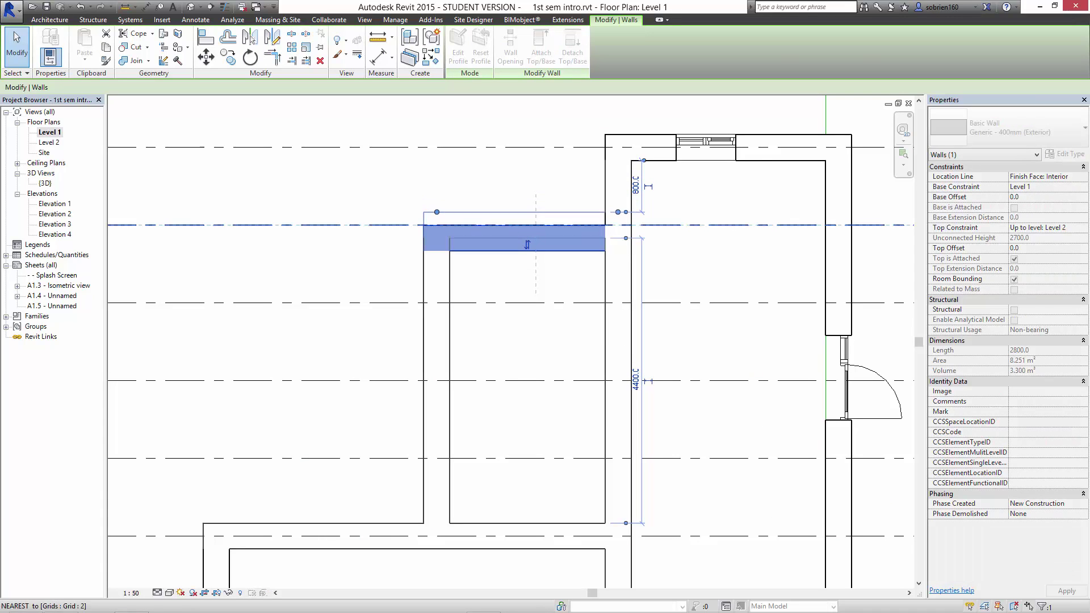
key("Escape")
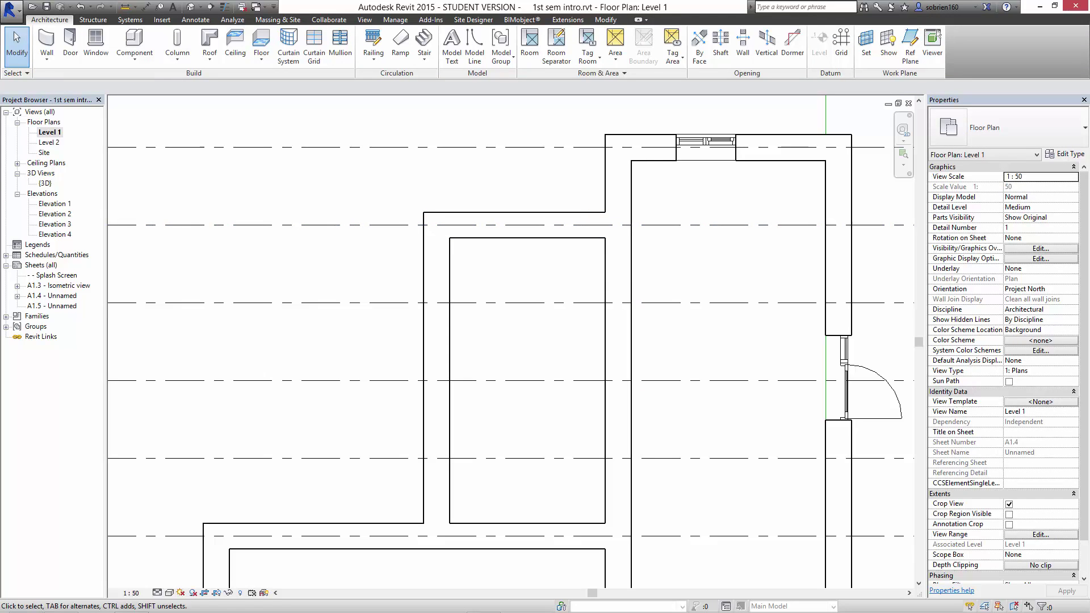
scroll(598, 305, "down", 3)
middle_click_drag(598, 305, 556, 275)
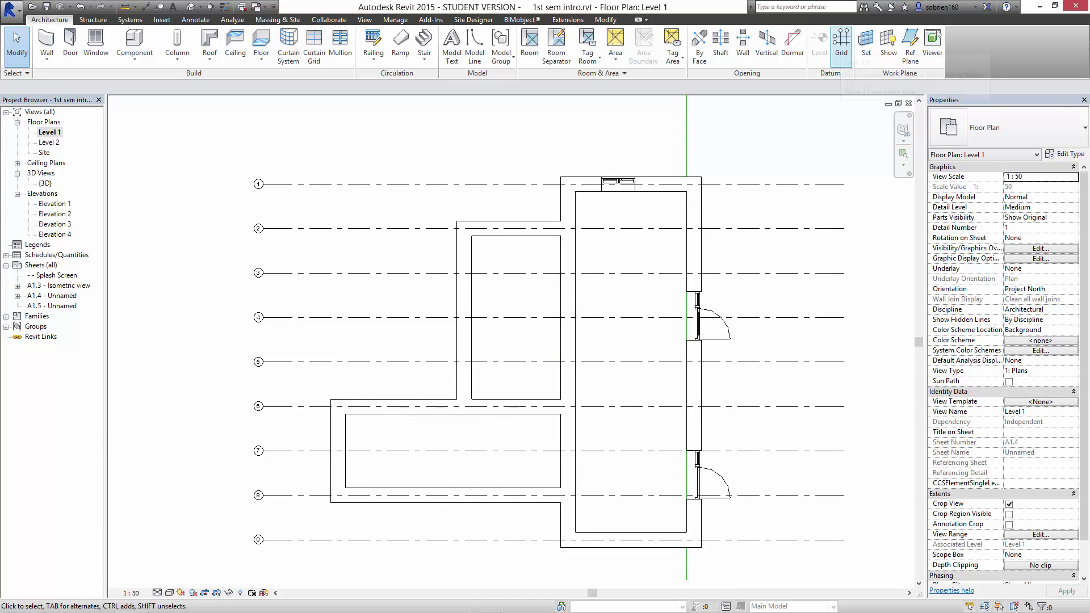
Draw vertical grid 10 from the top-right wall down past the bottom of the plan.
left_click(841, 41)
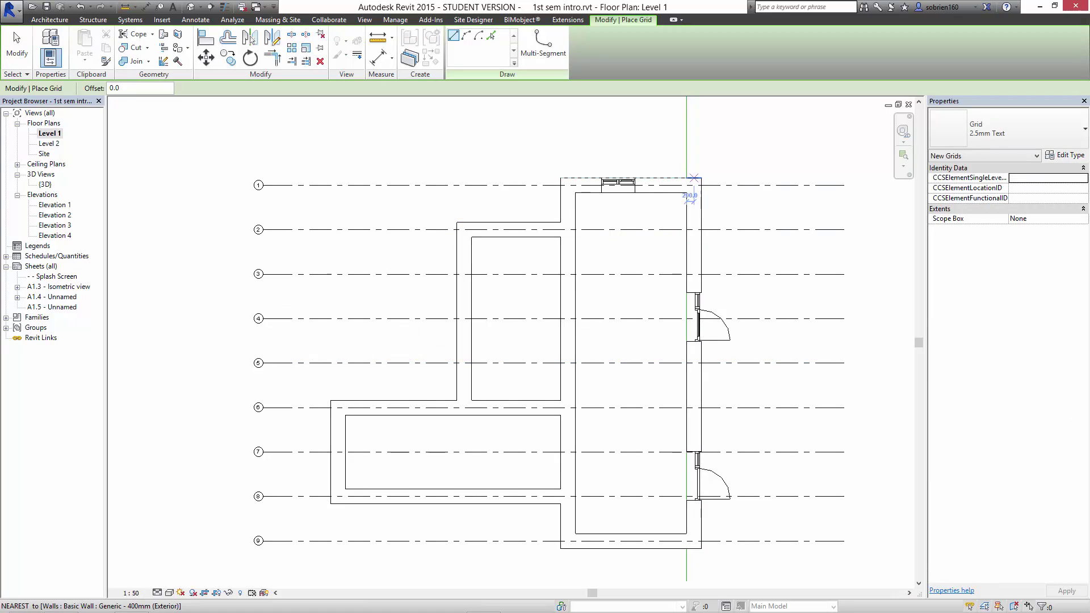
scroll(694, 178, "up", 5)
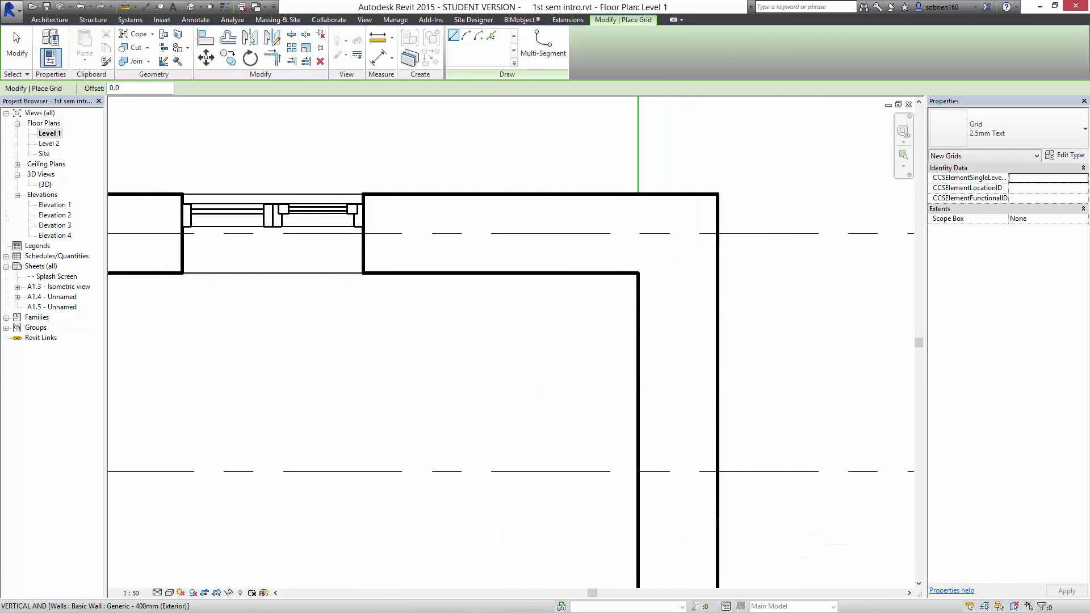
left_click(678, 272)
scroll(678, 310, "down", 6)
middle_click_drag(677, 473, 632, 156)
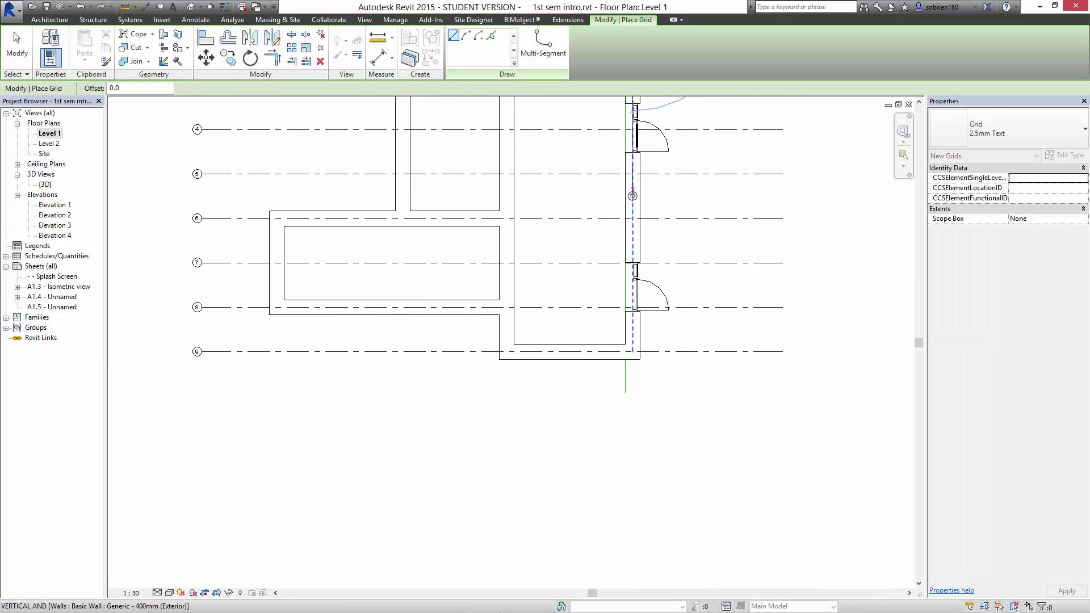
left_click(633, 477)
left_click(633, 449)
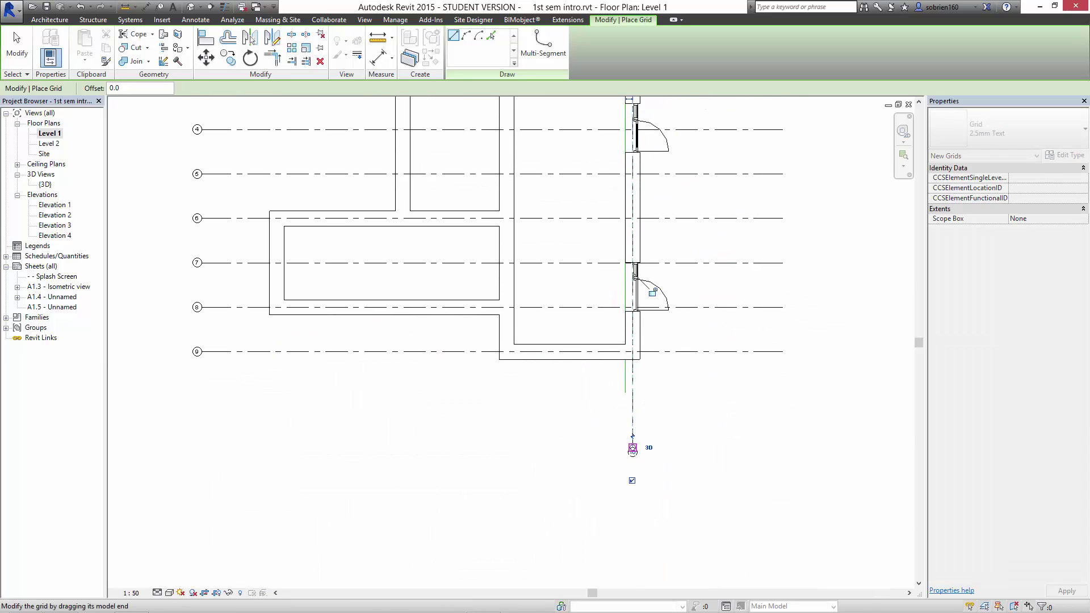
middle_click_drag(632, 449, 631, 542)
key("Escape")
key("Escape")
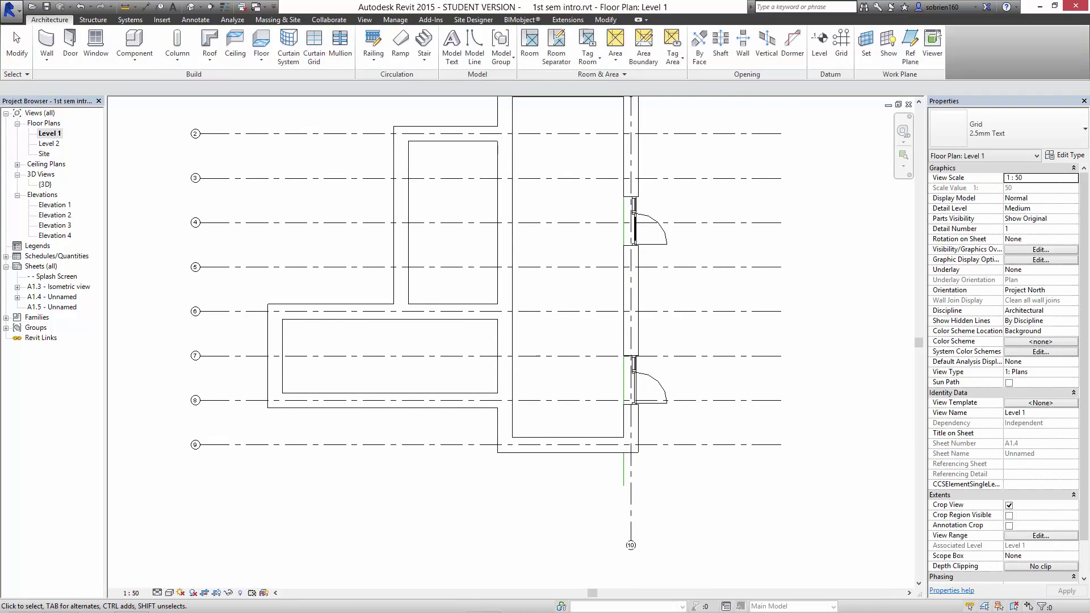
Extend grid 10's bubble end upward well above the top wall.
middle_click_drag(636, 133, 609, 210)
scroll(601, 170, "up", 3)
scroll(602, 172, "up", 3)
middle_click_drag(603, 171, 583, 286)
scroll(603, 307, "up", 1)
scroll(592, 309, "up", 1)
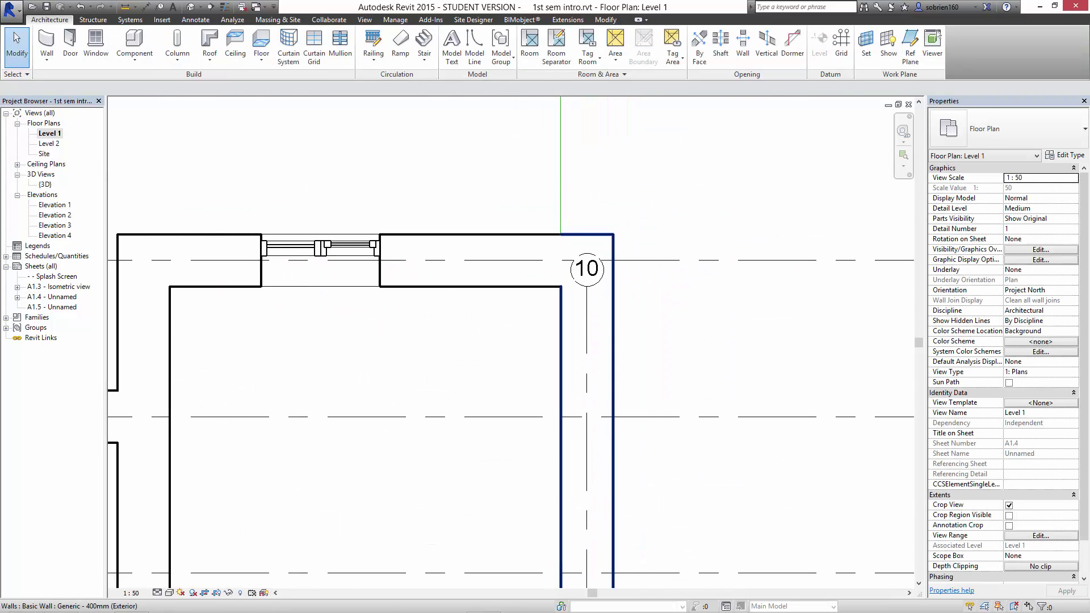
key("Tab")
key("Tab")
left_click(590, 310)
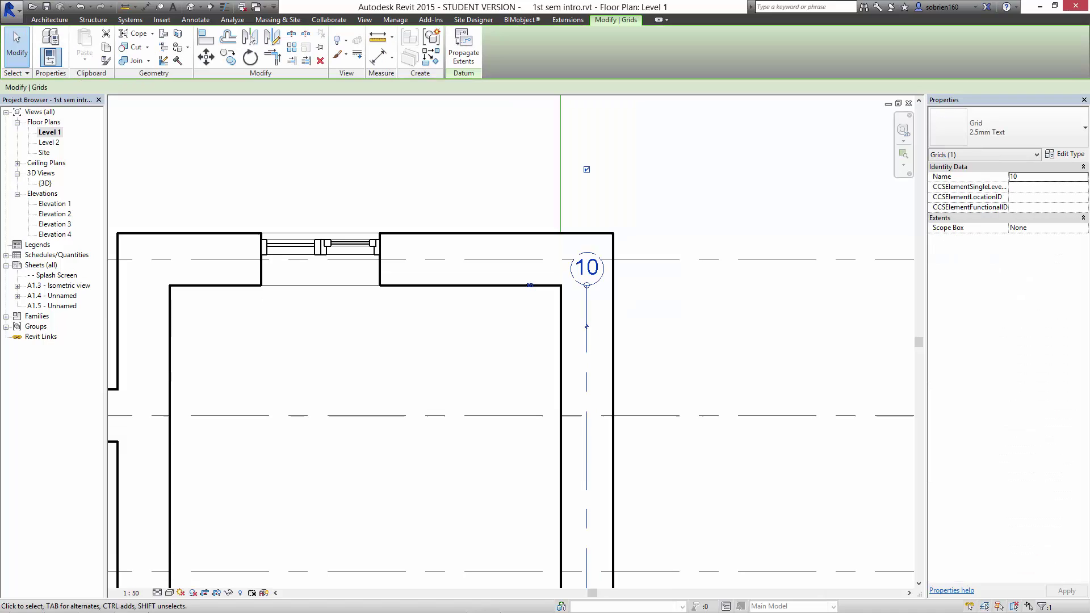
left_click_drag(587, 286, 587, 130)
middle_click_drag(588, 131, 606, 352)
scroll(606, 352, "down", 1)
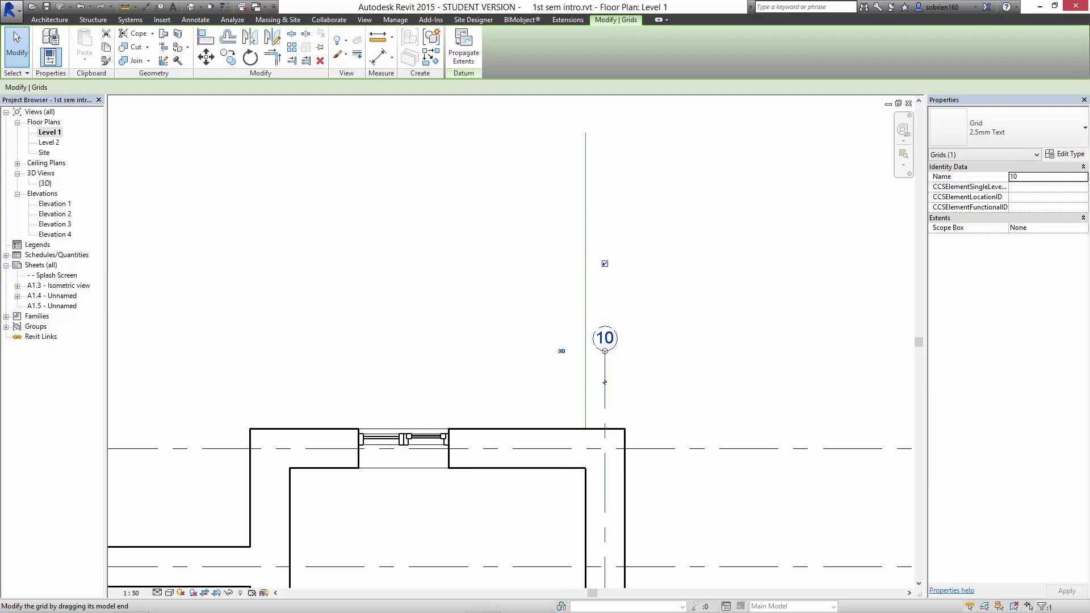
left_click_drag(604, 382, 604, 239)
key("Escape")
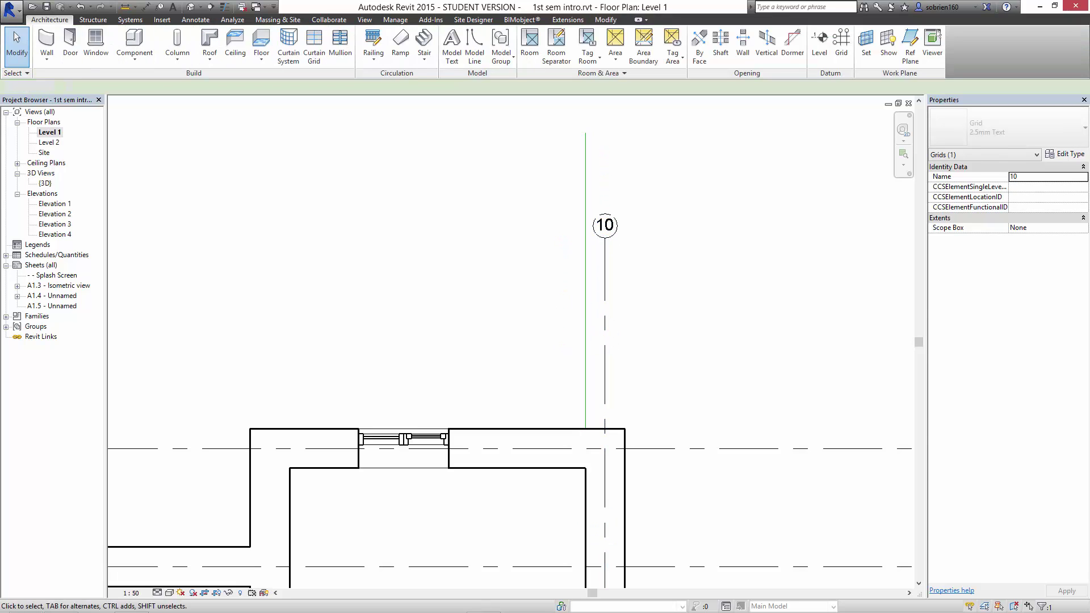
Rename grid 10 to A.
scroll(664, 321, "down", 2)
scroll(626, 171, "down", 2)
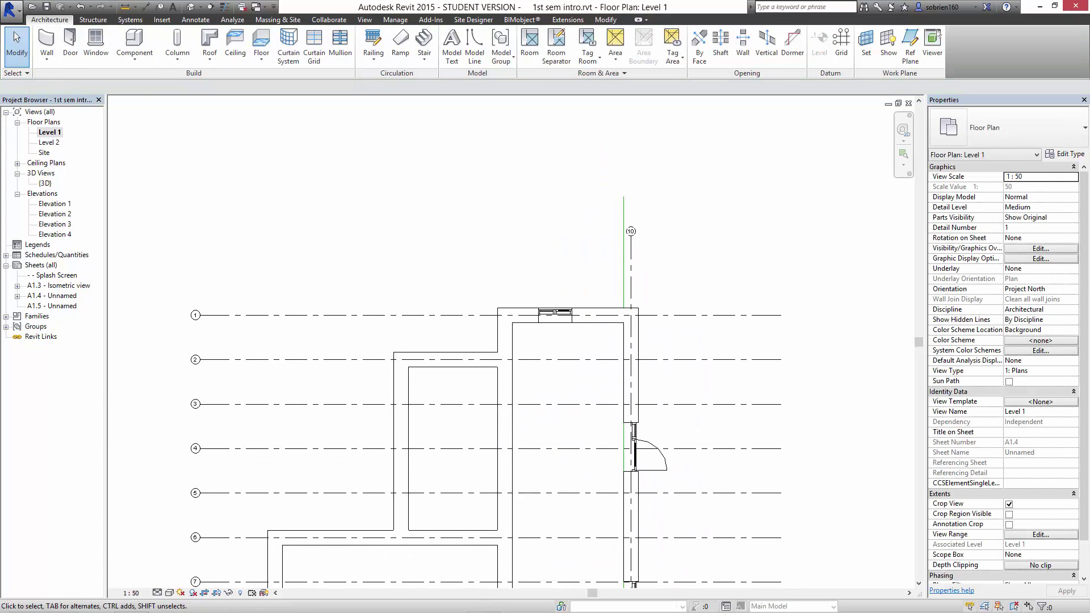
middle_click_drag(636, 352, 598, 300)
middle_click_drag(591, 392, 603, 306)
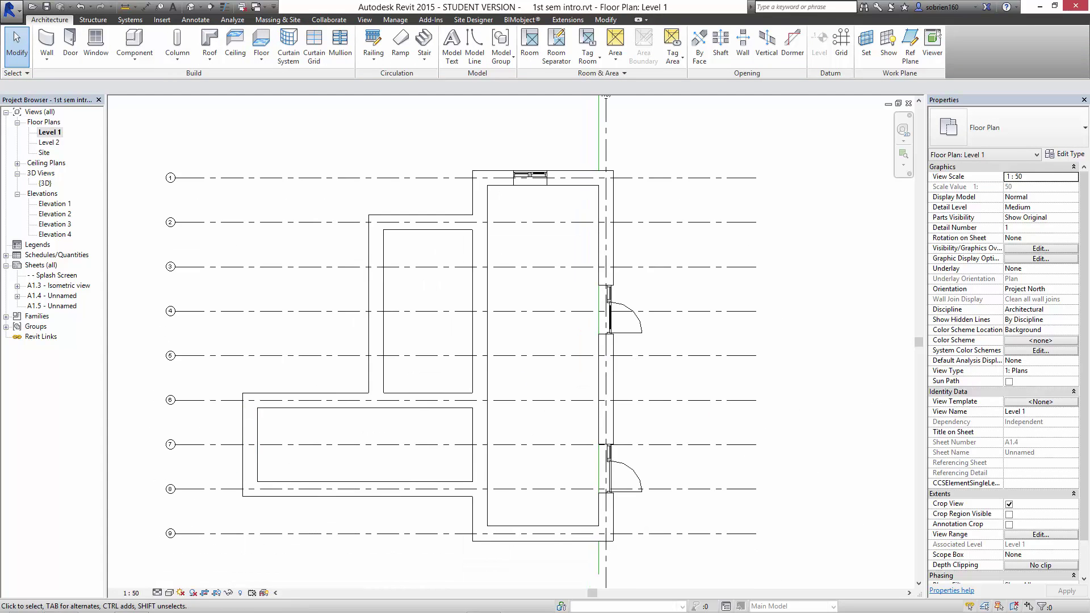
middle_click_drag(613, 114, 557, 231)
scroll(559, 187, "up", 3)
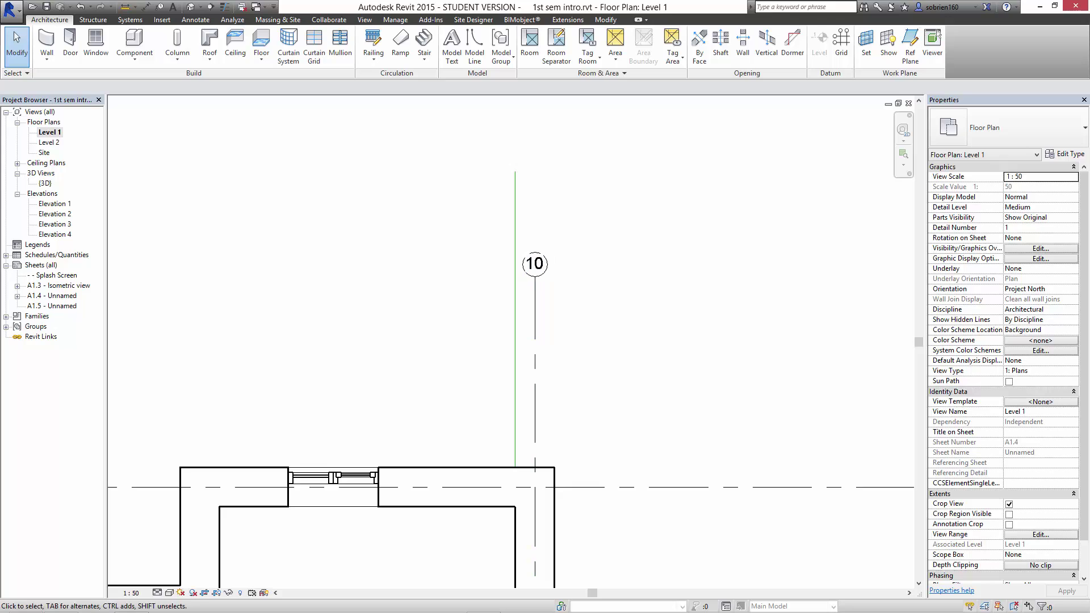
middle_click_drag(598, 339, 608, 318)
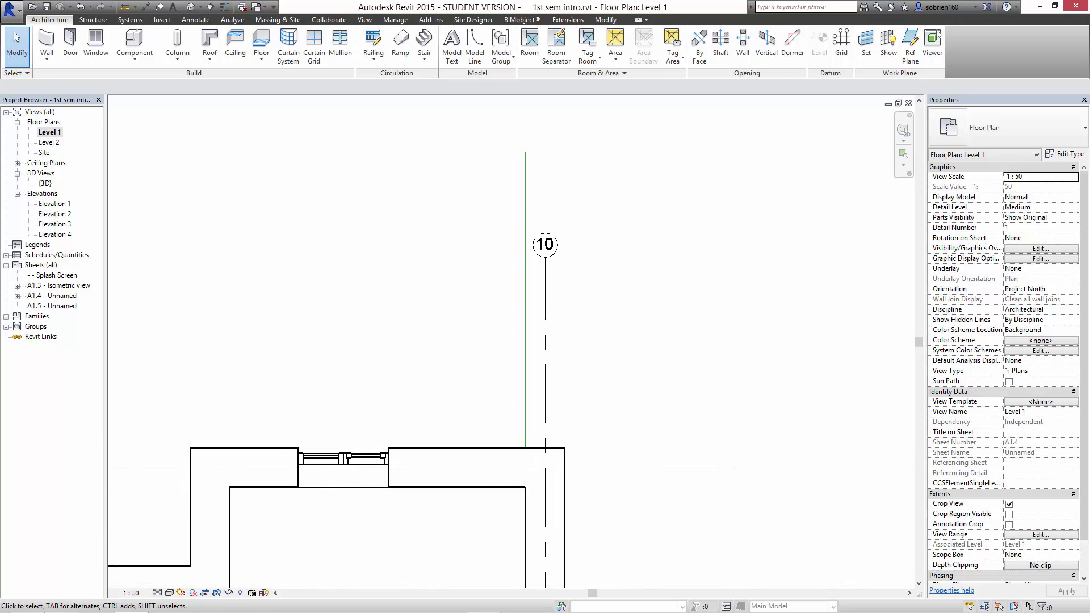
left_click(545, 245)
left_click(545, 245)
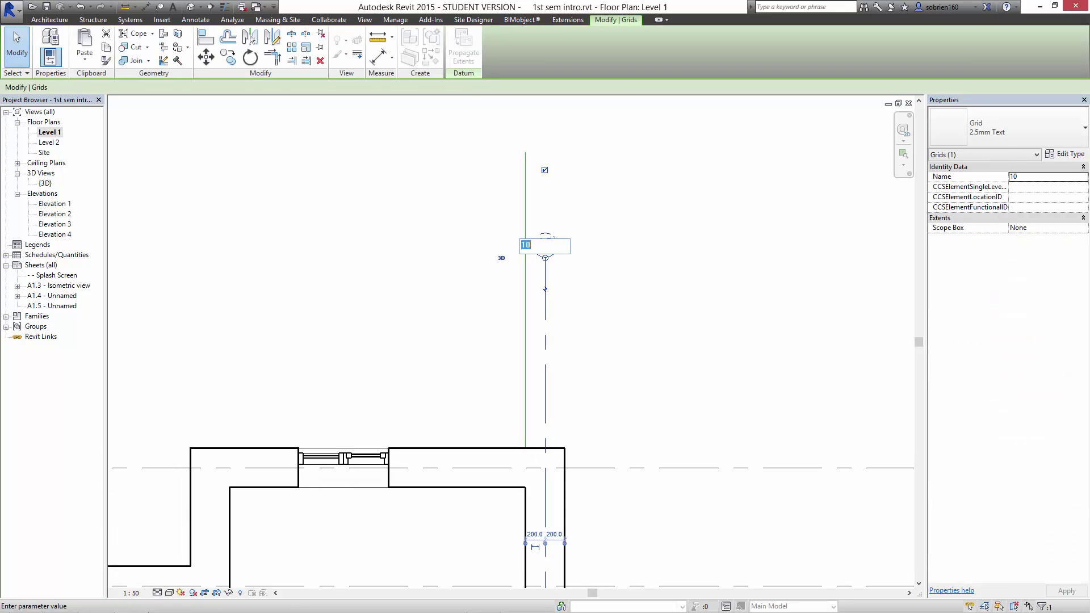
key("Return")
key("Escape")
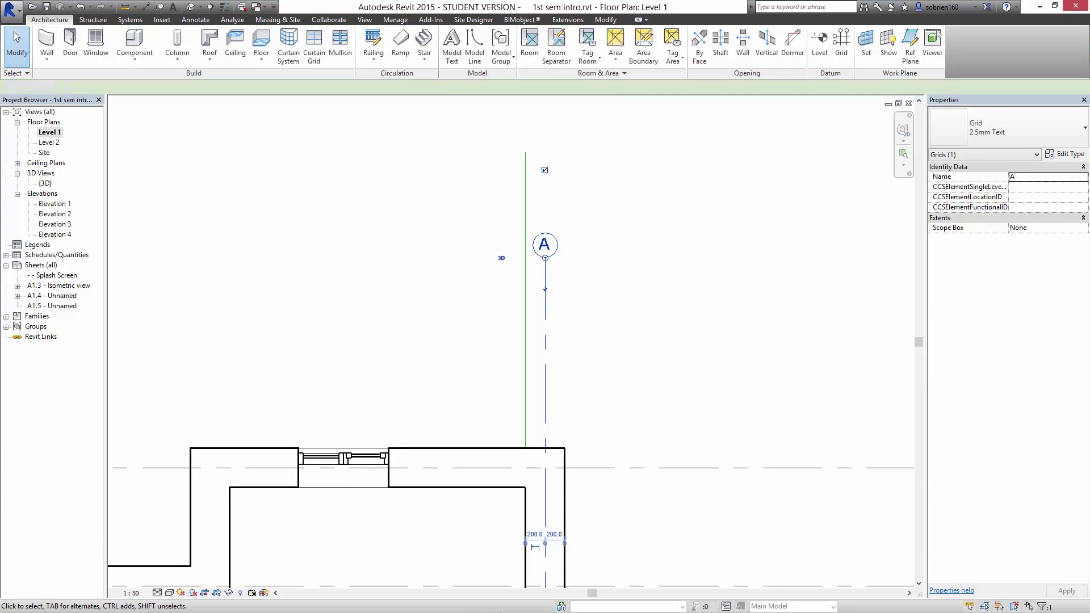
scroll(579, 209, "down", 3)
middle_click_drag(579, 210, 580, 152)
left_click(563, 310)
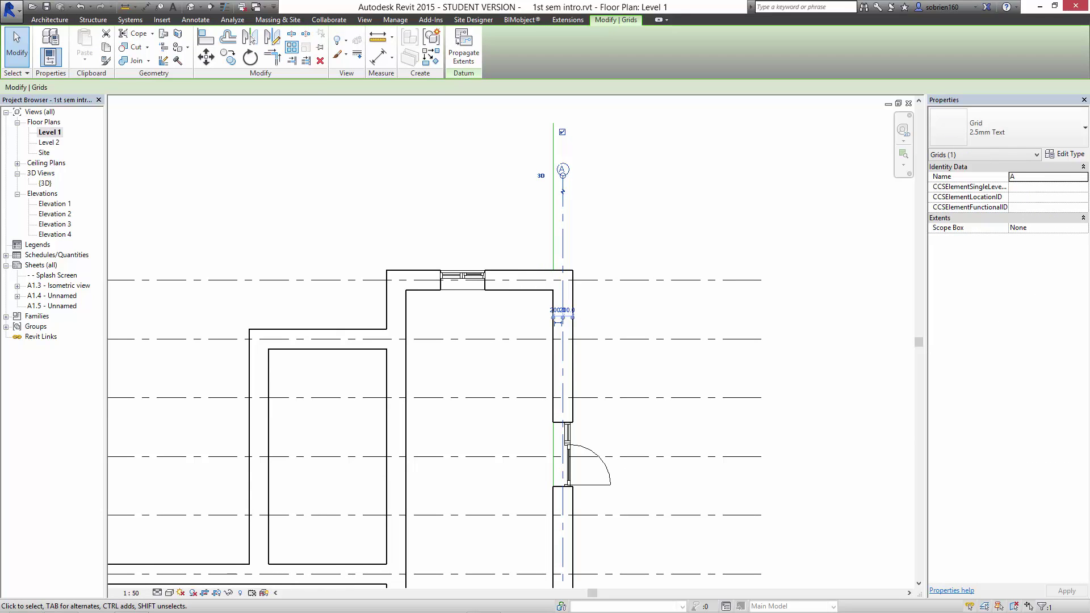
Array grid A at 1200 spacing to create vertical grids A through G.
left_click(291, 47)
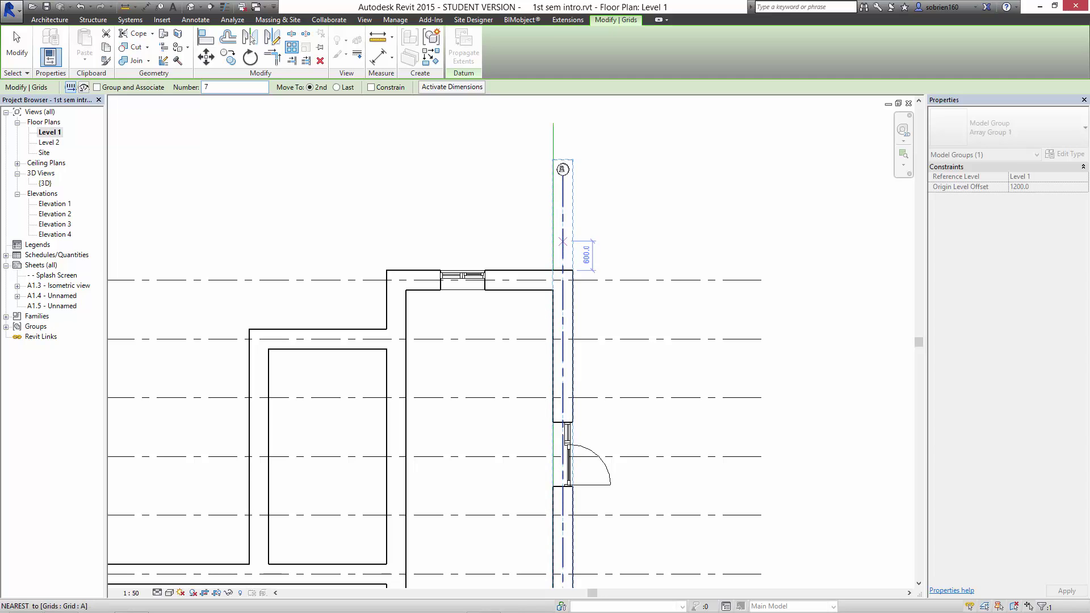
left_click(562, 241)
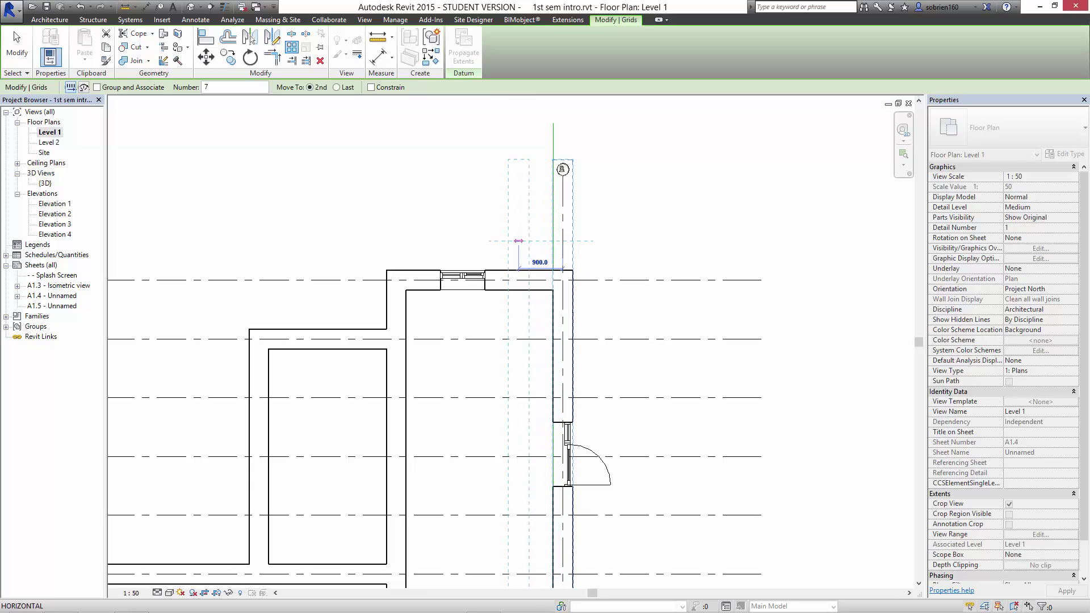
key("Return")
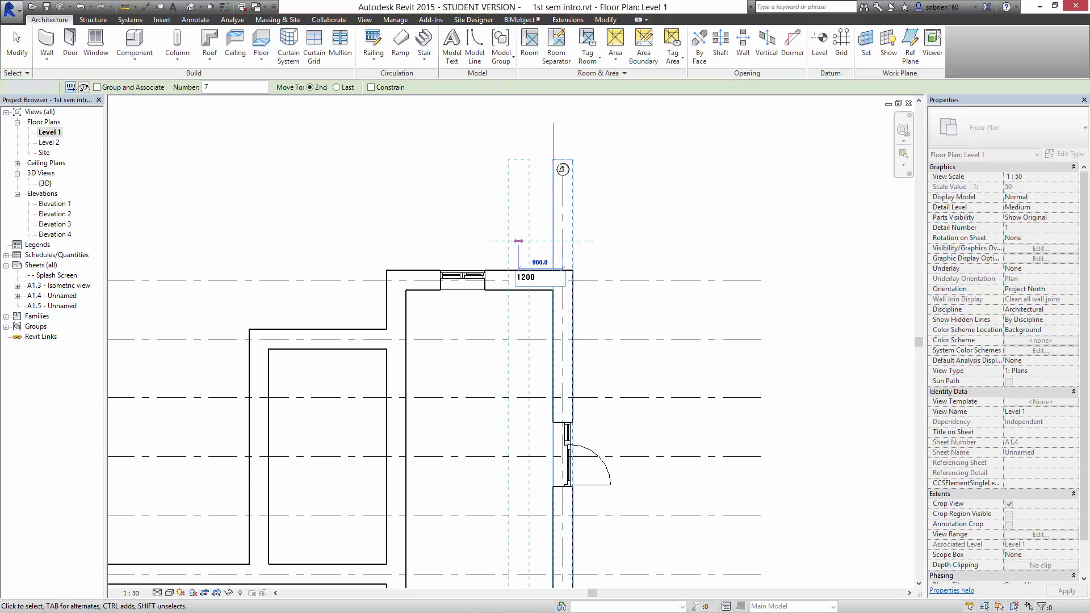
scroll(501, 241, "down", 2)
middle_click_drag(418, 307, 419, 295)
scroll(497, 196, "up", 4)
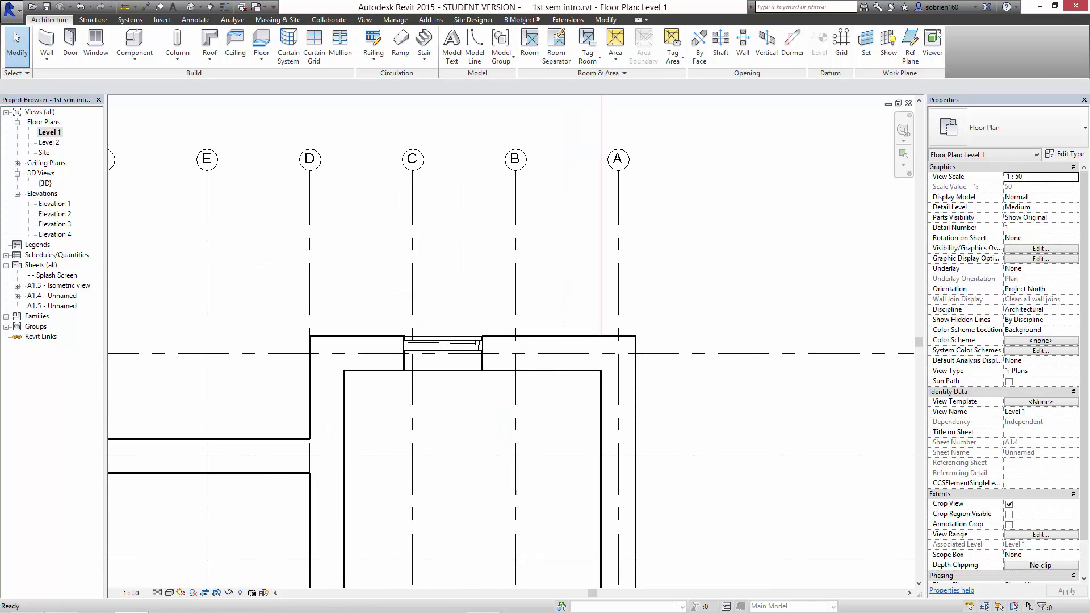
scroll(511, 340, "down", 2)
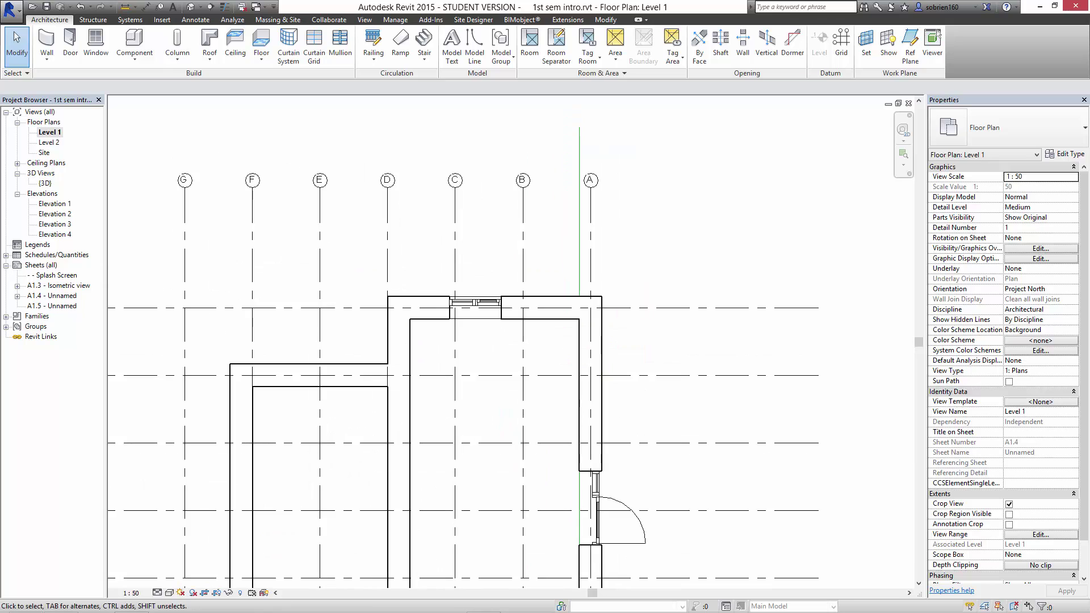
scroll(511, 340, "down", 2)
middle_click_drag(471, 340, 499, 290)
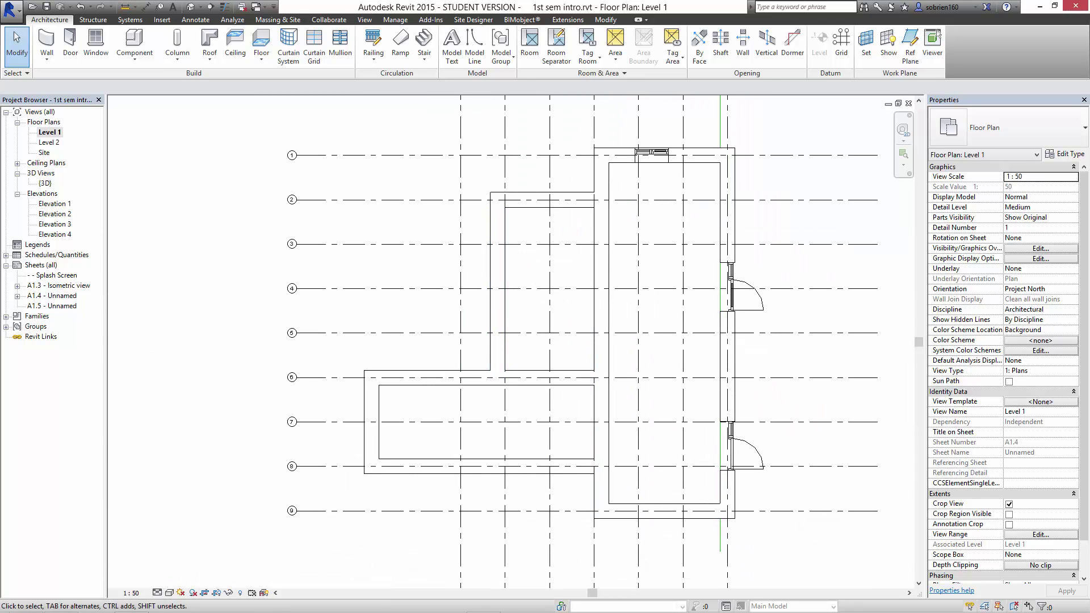
Copy grid G further left to add grids H and I.
left_click(463, 183)
middle_click_drag(462, 182, 462, 316)
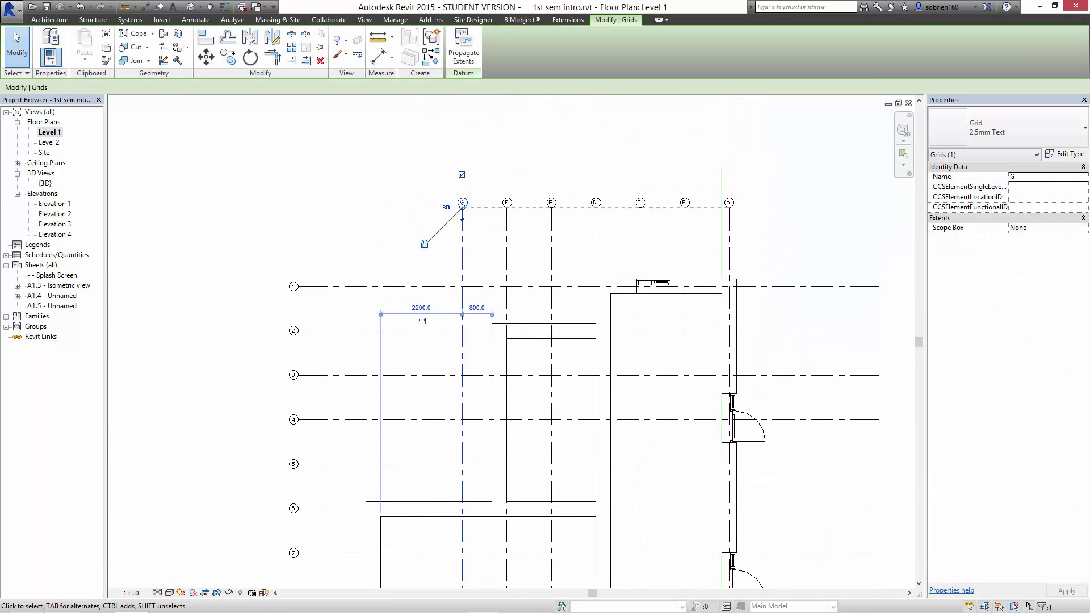
left_click(228, 58)
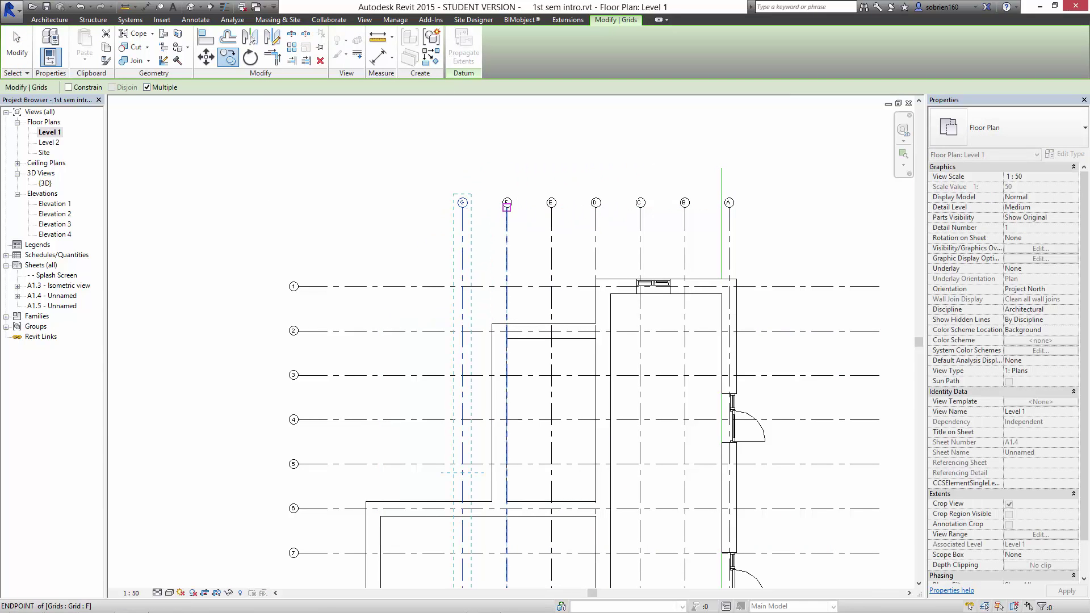
left_click(462, 207)
left_click(418, 207)
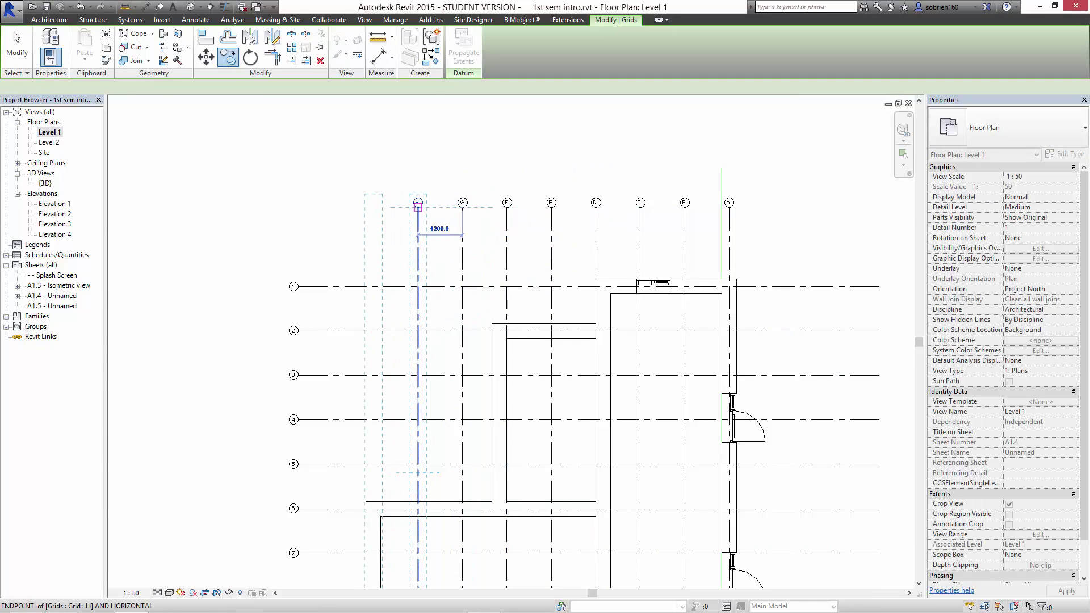
key("Escape")
key("Escape")
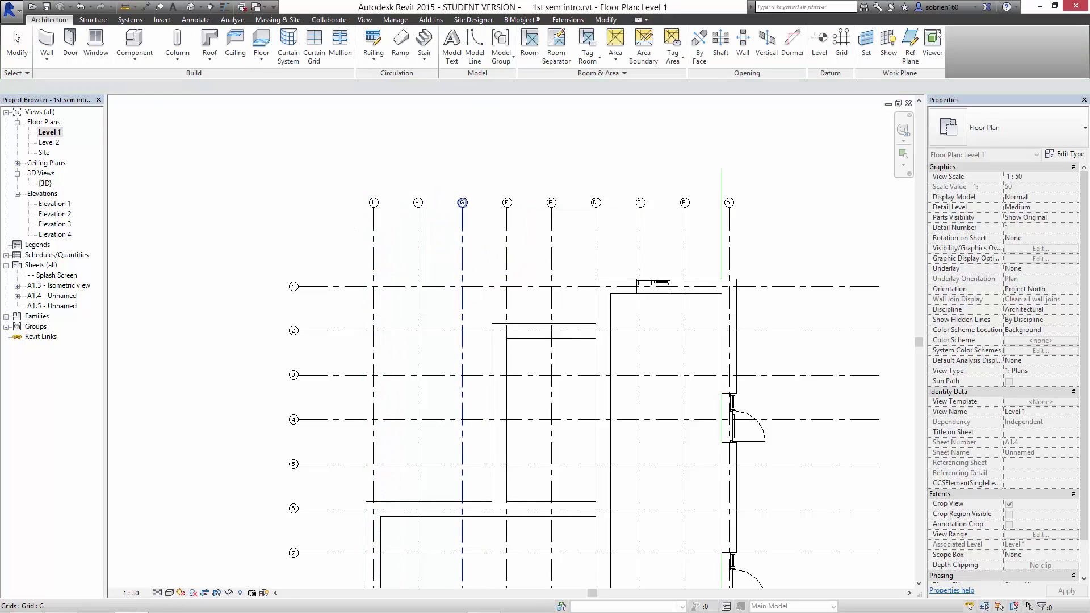
scroll(491, 396, "up", 4)
middle_click_drag(492, 388, 469, 285)
scroll(469, 285, "down", 2)
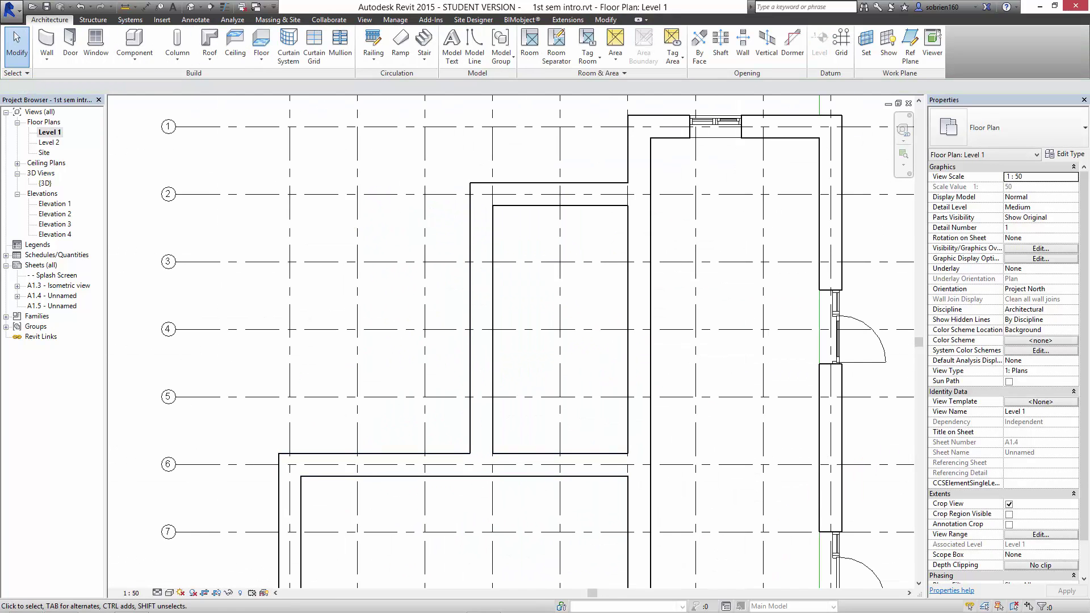
Shift the interior wall between grids 2 and 6 200 mm onto the nearby vertical grid.
left_click(481, 318)
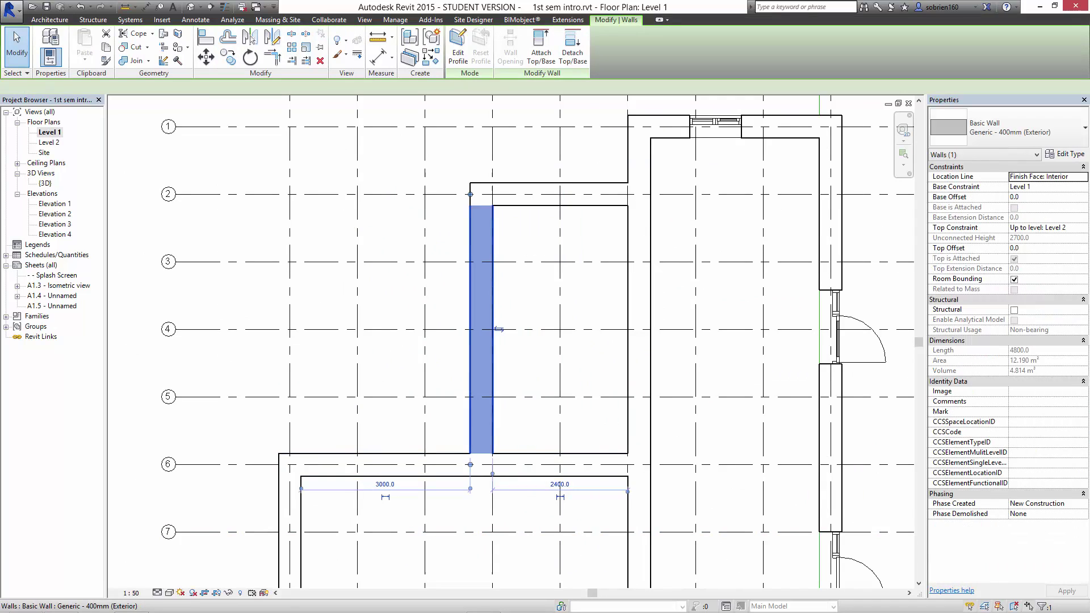
left_click_drag(494, 303, 482, 303)
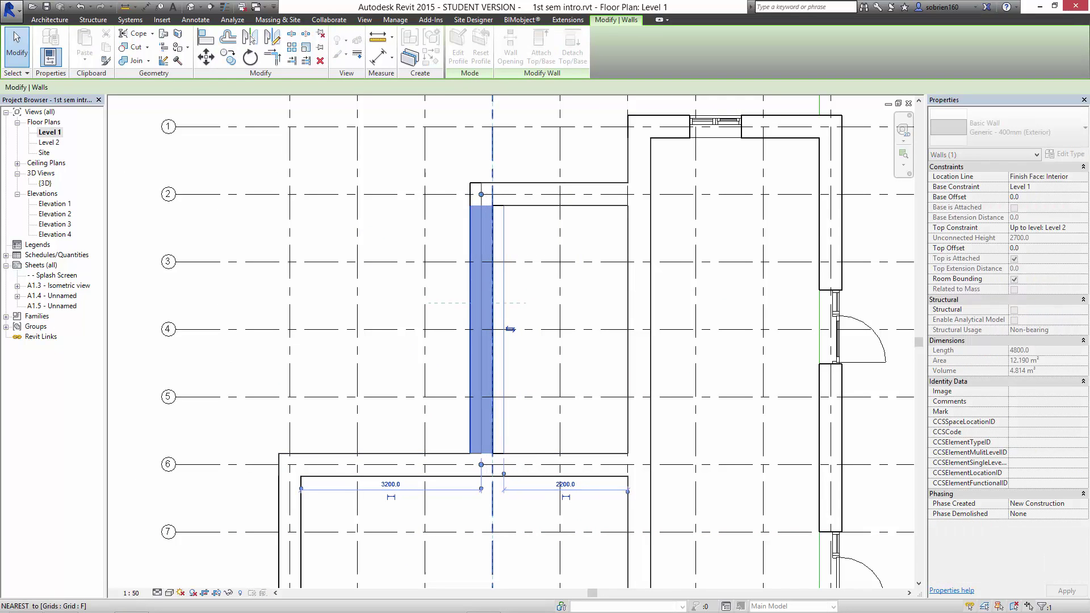
key("Escape")
scroll(550, 337, "down", 2)
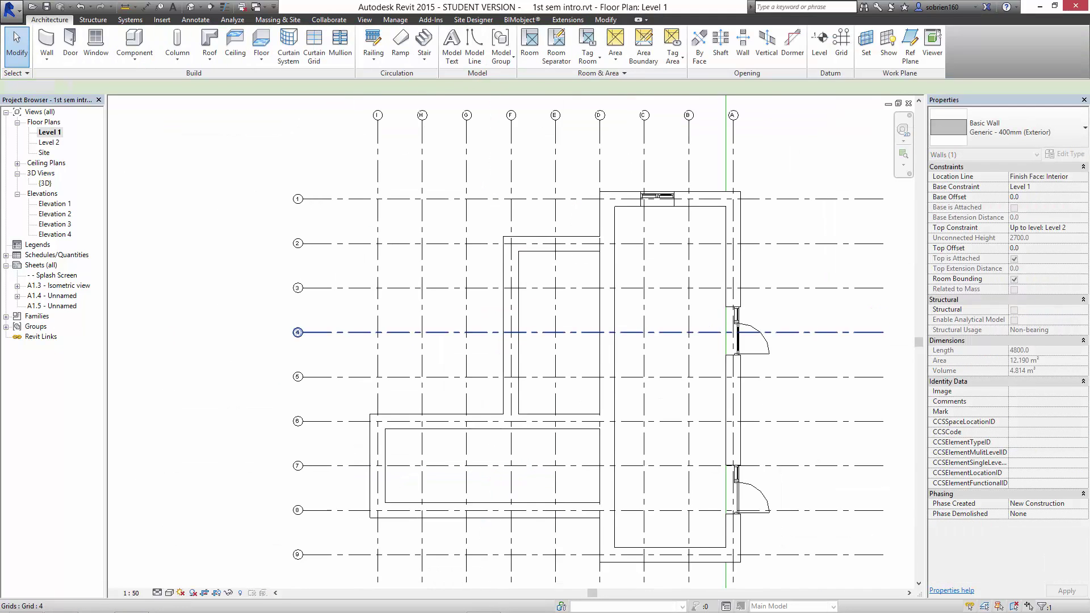
middle_click_drag(614, 347, 547, 292)
scroll(556, 321, "up", 3)
middle_click_drag(542, 339, 532, 290)
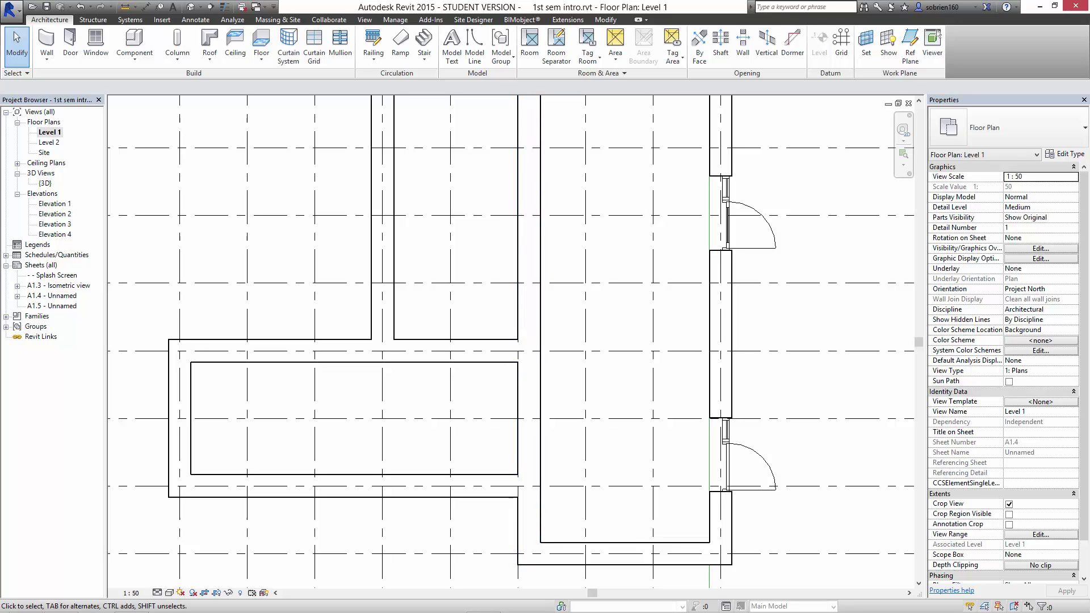
Move the long vertical interior wall 200 mm left onto its grid line.
left_click(529, 284)
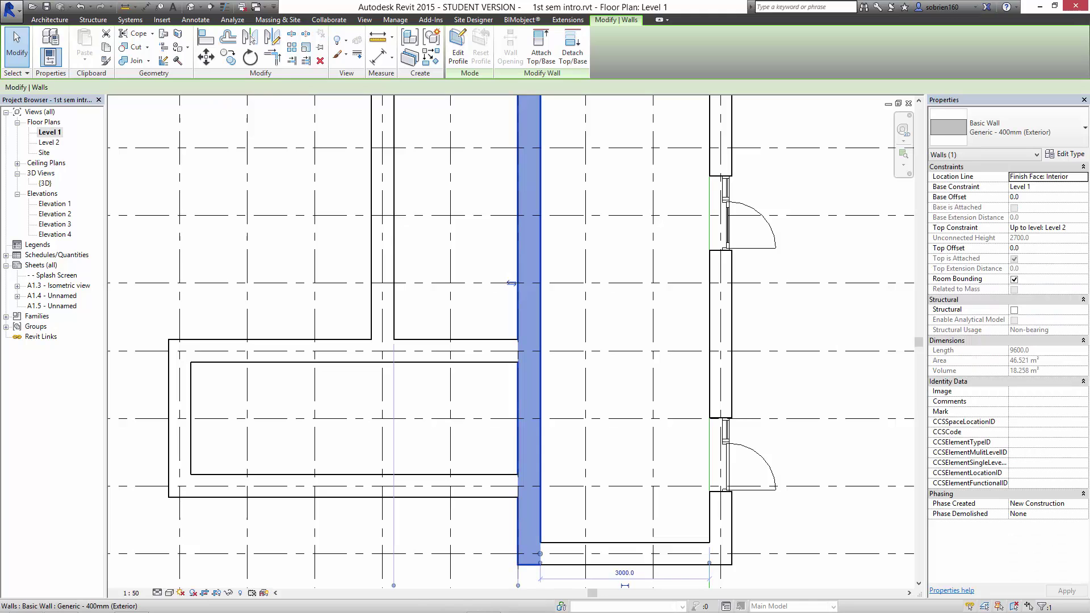
mouse_move(529, 245)
left_mouse_down()
mouse_move(504, 245)
mouse_move(518, 245)
left_mouse_up()
key("Escape")
scroll(633, 388, "down", 4)
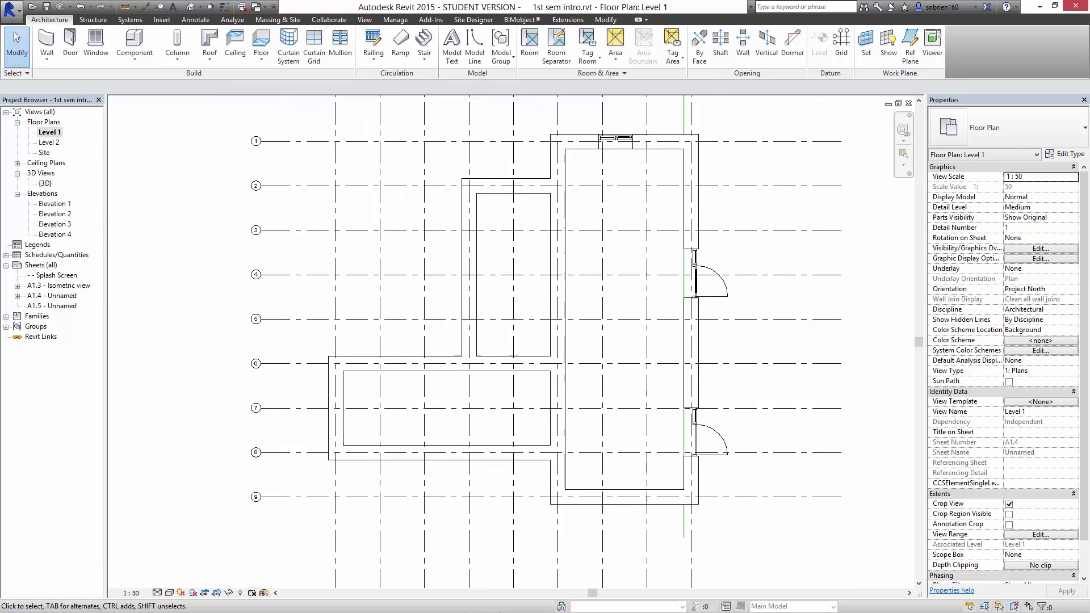
middle_click_drag(633, 388, 580, 422)
scroll(646, 292, "up", 2)
middle_click_drag(647, 329, 647, 325)
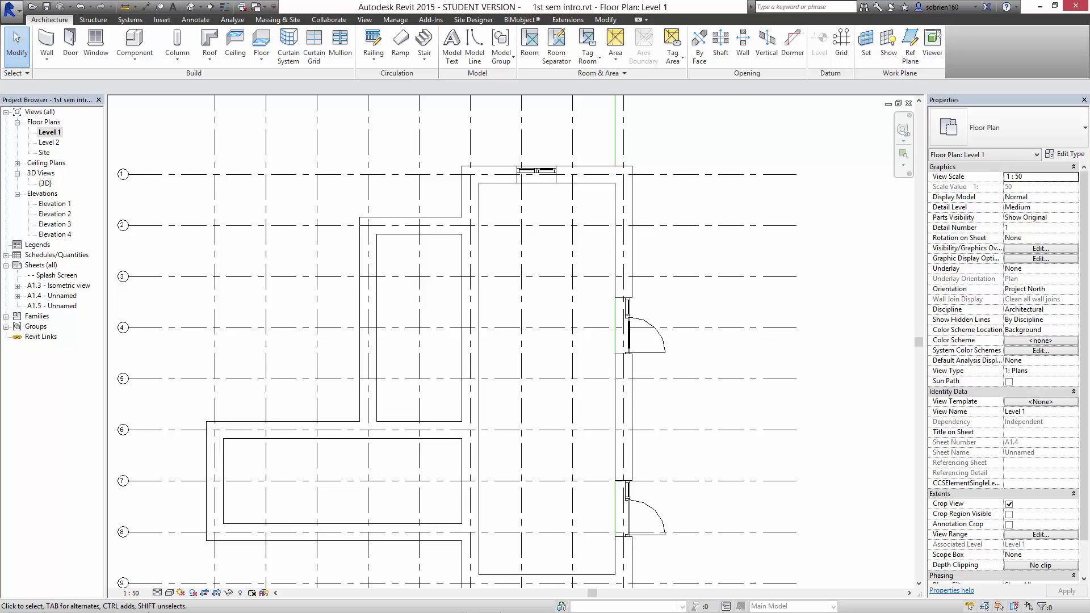
scroll(640, 301, "down", 2)
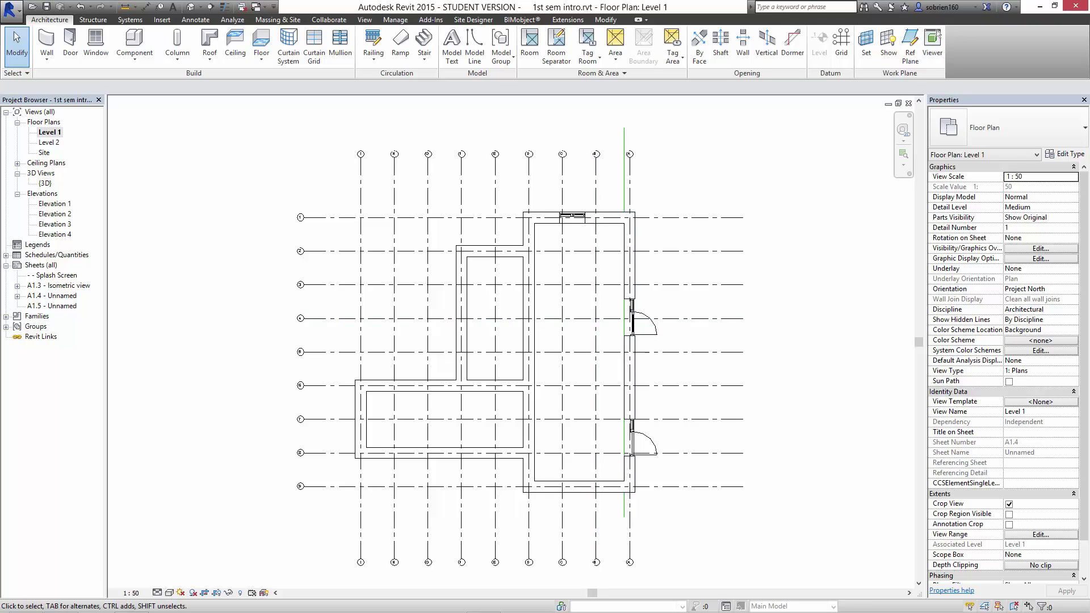
Switch to the house's {3D} view, zoom in, and bring up the visual style choices.
mouse_move(624, 612)
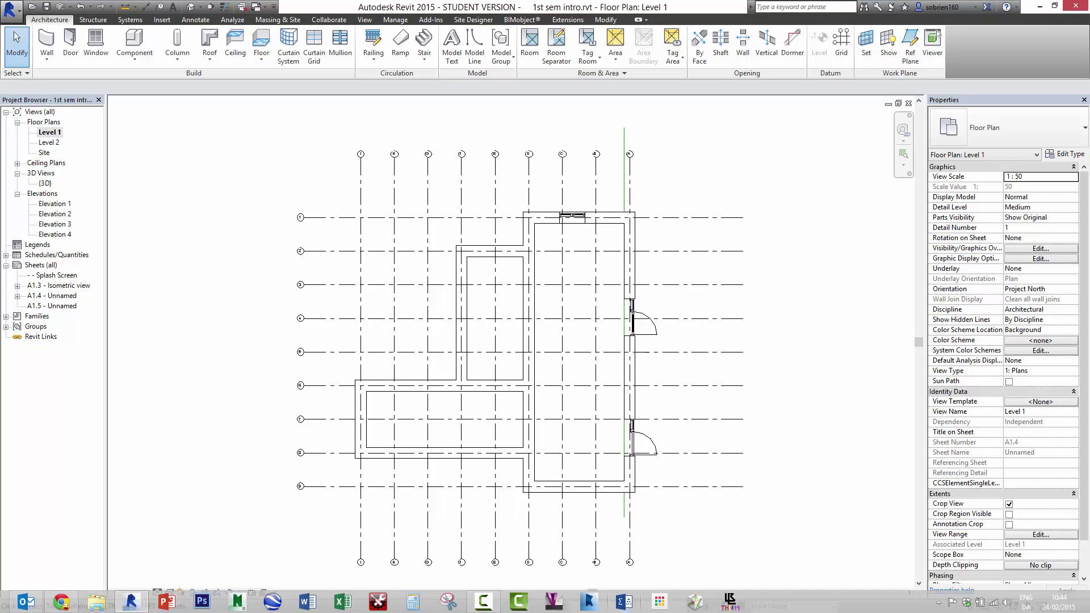
left_click(484, 603)
left_click(853, 574)
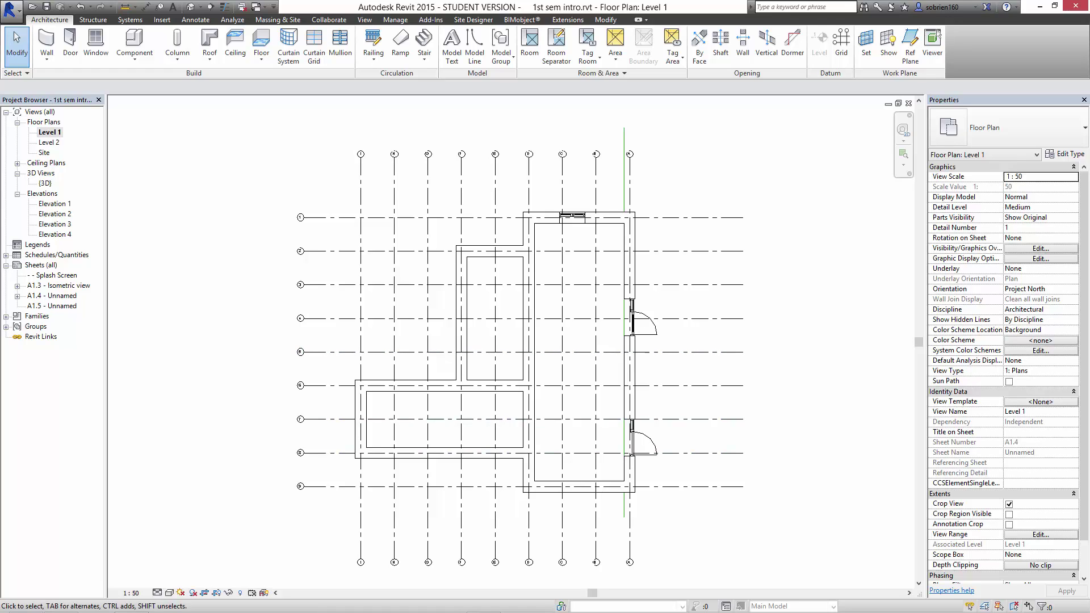
left_click(191, 7)
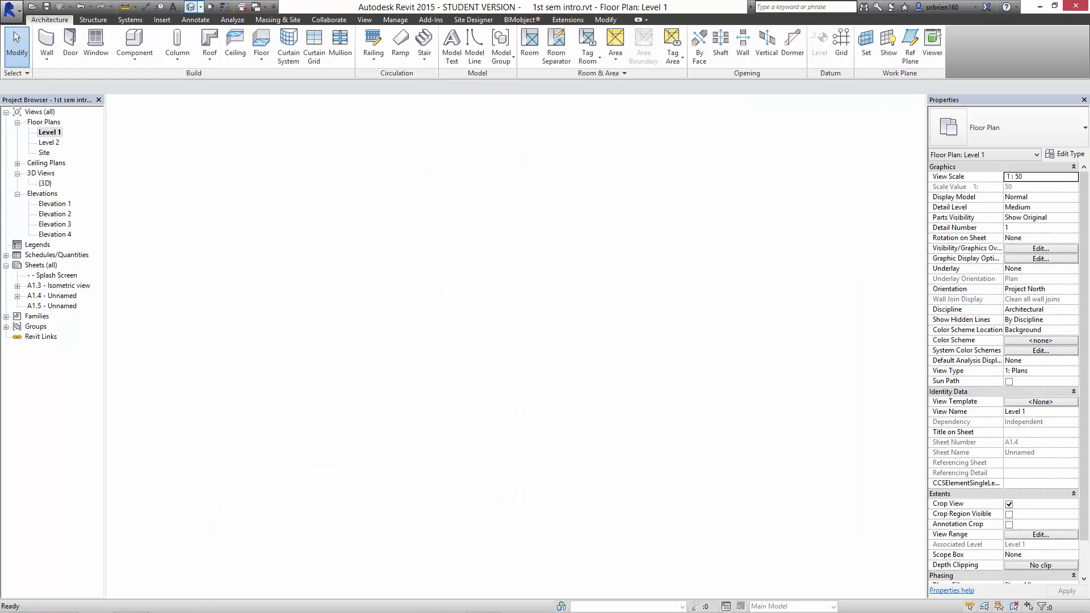
scroll(454, 385, "up", 2)
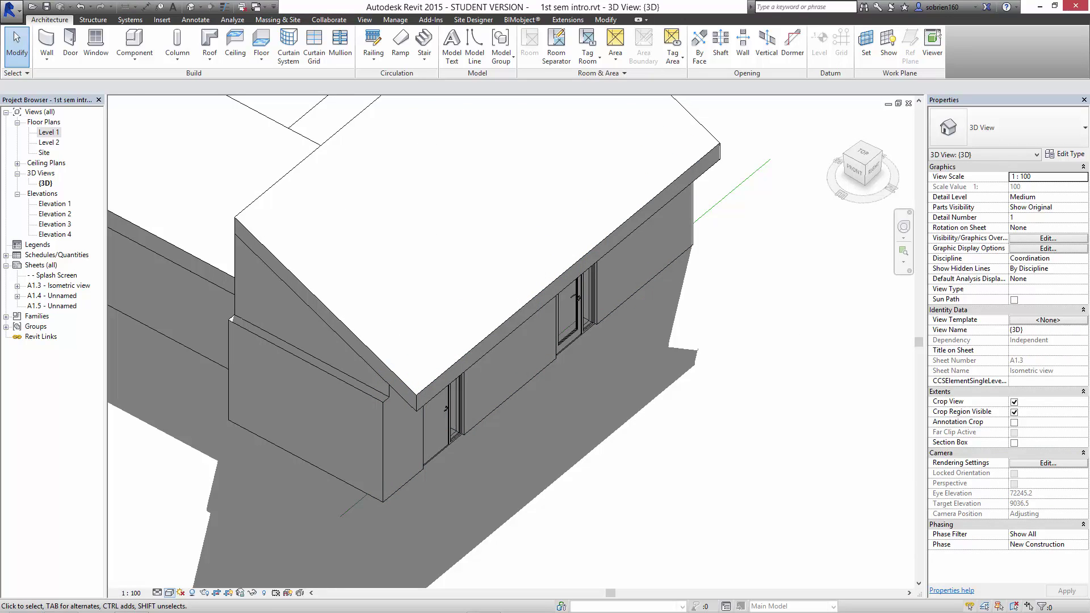
left_click(169, 593)
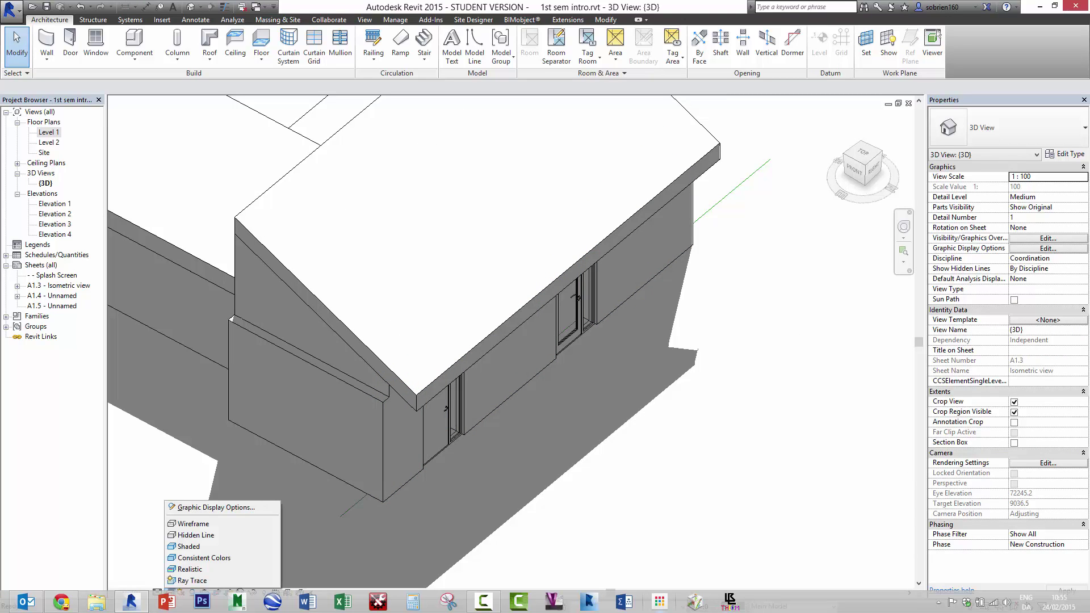
Set the 3D view's visual style to Realistic.
left_click(483, 600)
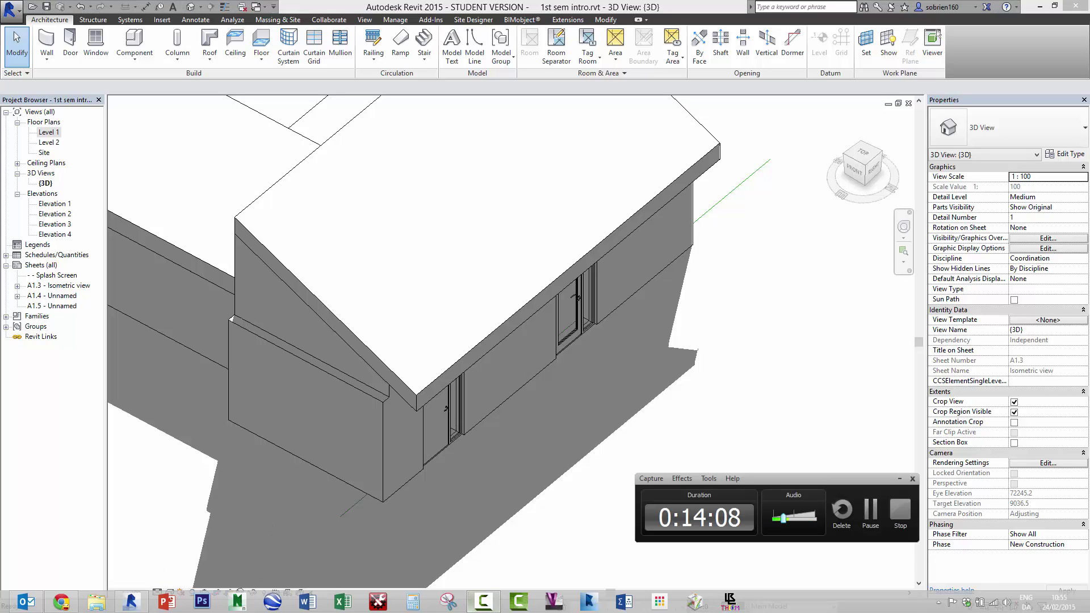
left_click(169, 592)
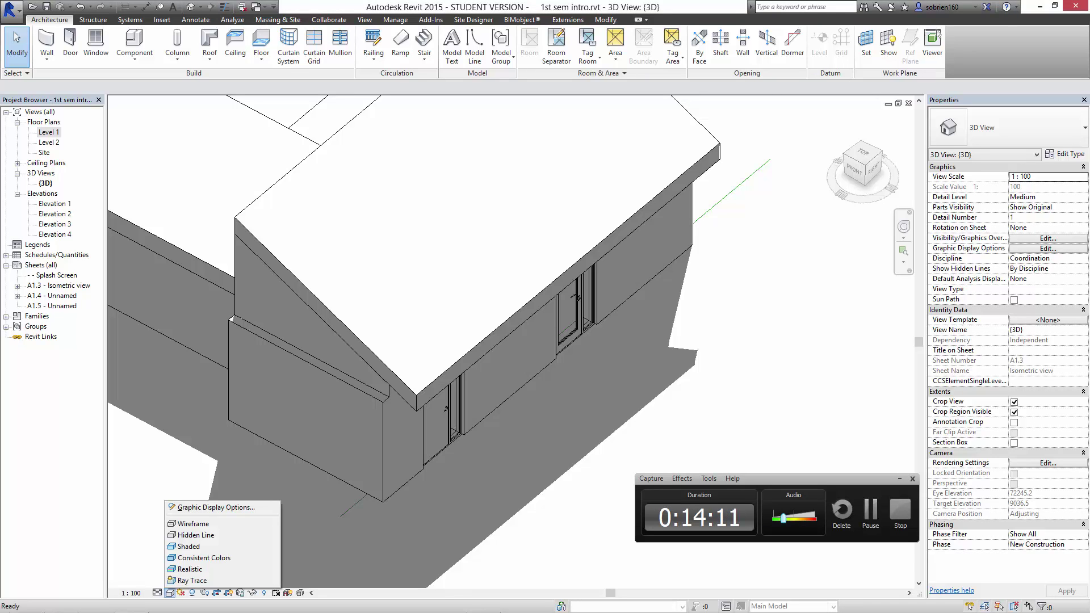
left_click(189, 569)
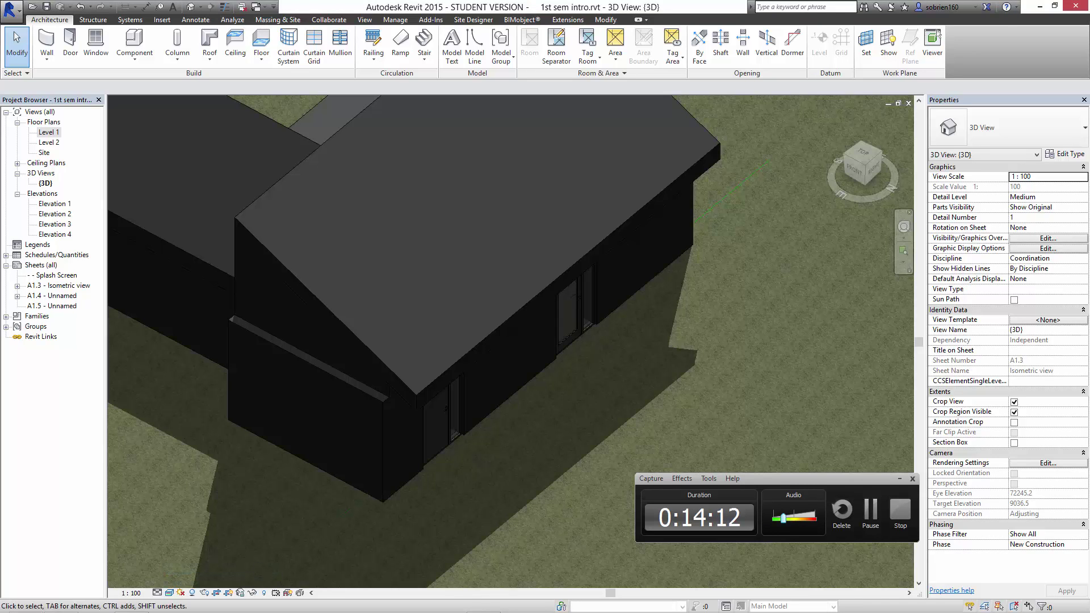
Orbit to the back of the house and select the windowed gable wall.
scroll(577, 306, "down", 2)
middle_click_drag(578, 309, 476, 457, "shift")
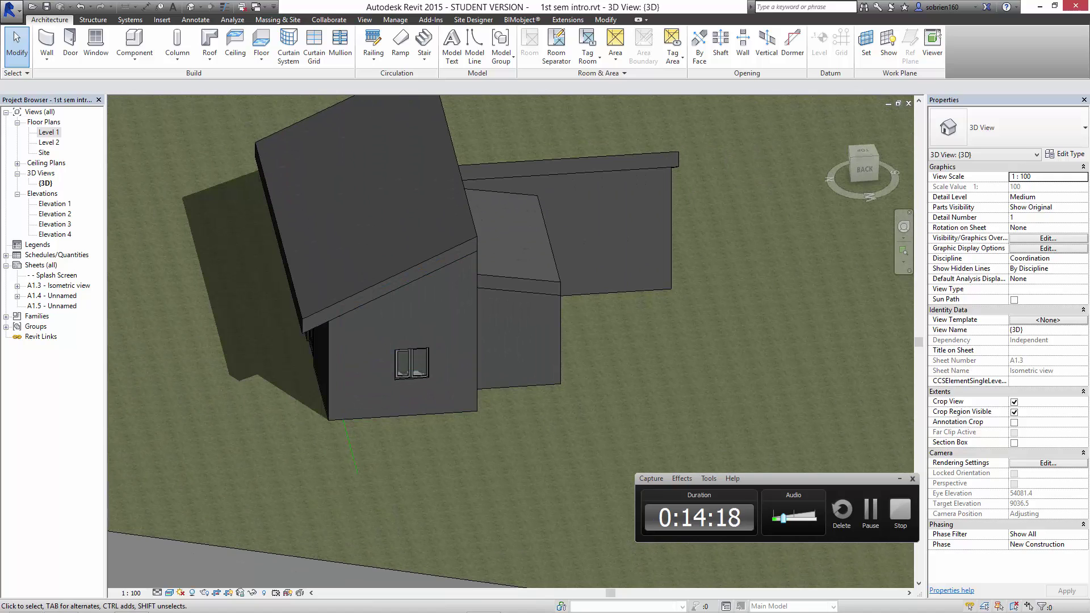
left_click(900, 511)
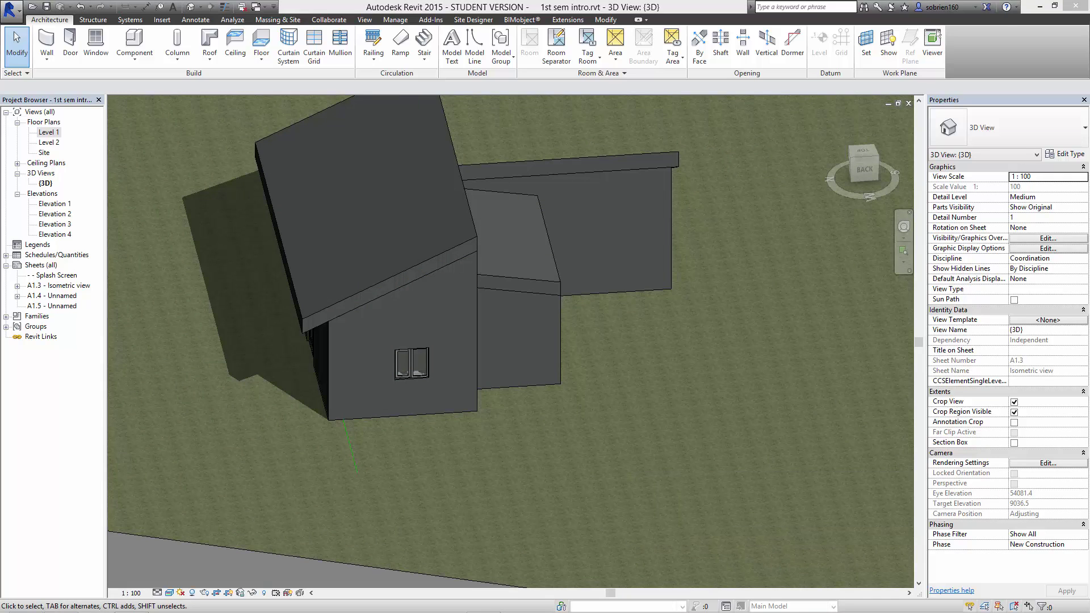
middle_click_drag(455, 340, 478, 334)
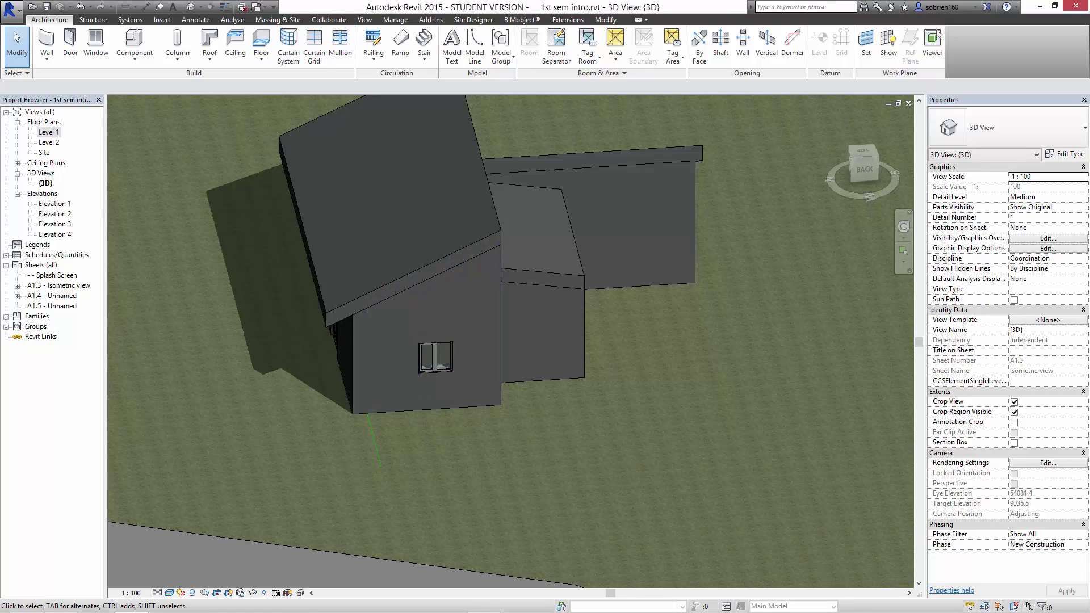
left_click(460, 407)
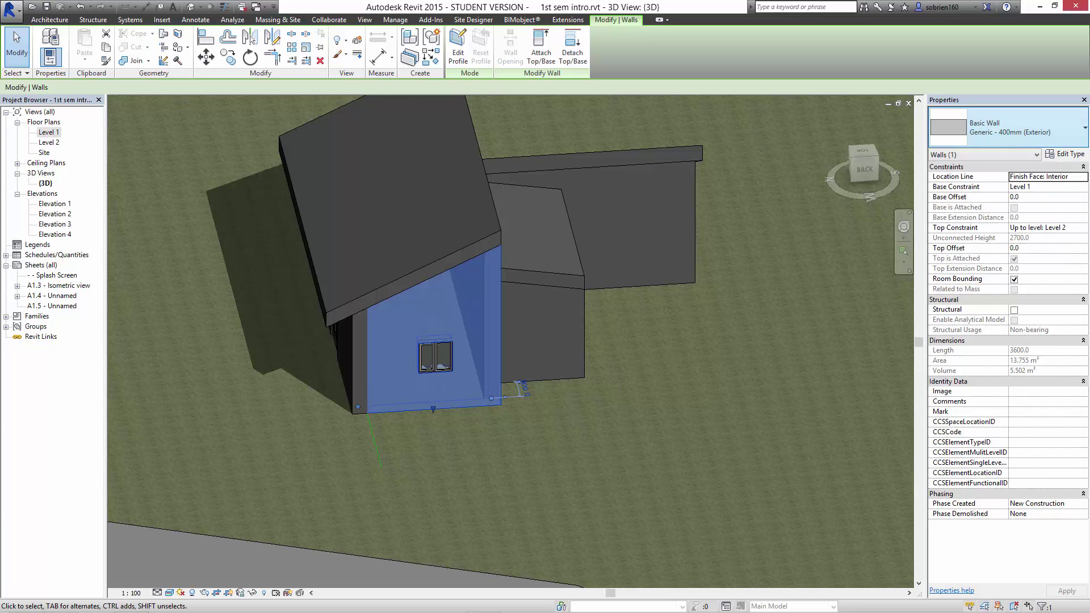
Duplicate the Generic - 400mm (Exterior) type and name the new type Timber Wall.
left_click(1004, 127)
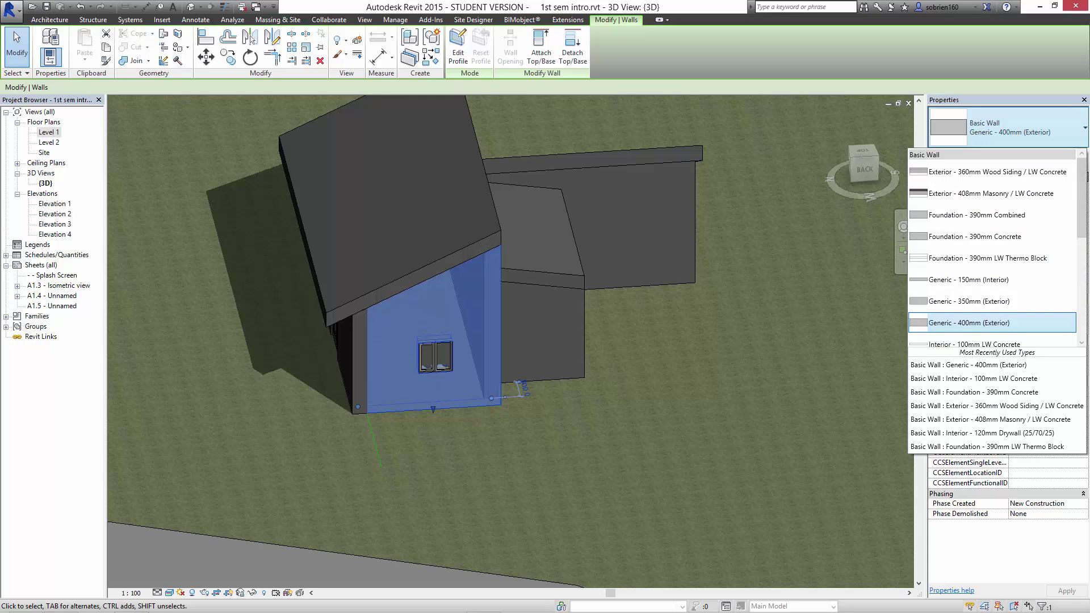
left_click(1005, 128)
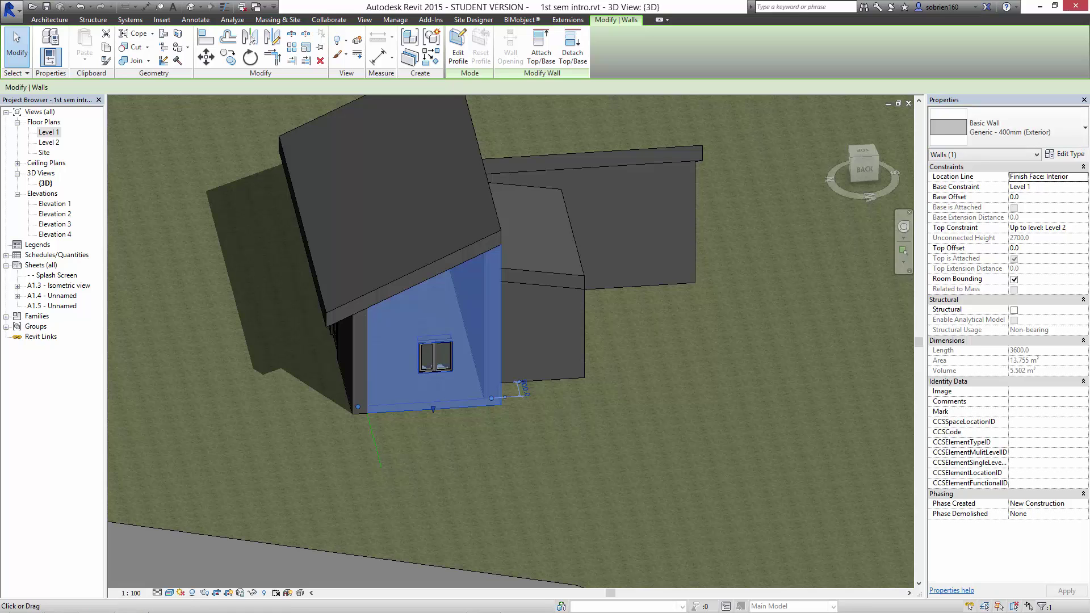
left_click(1065, 154)
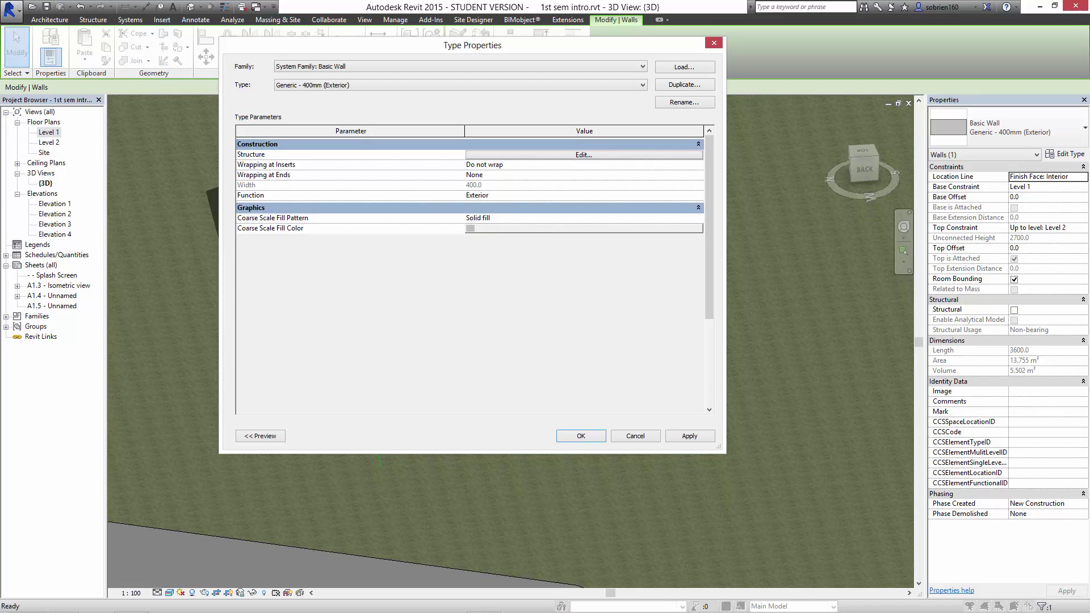
left_click_drag(472, 45, 750, 136)
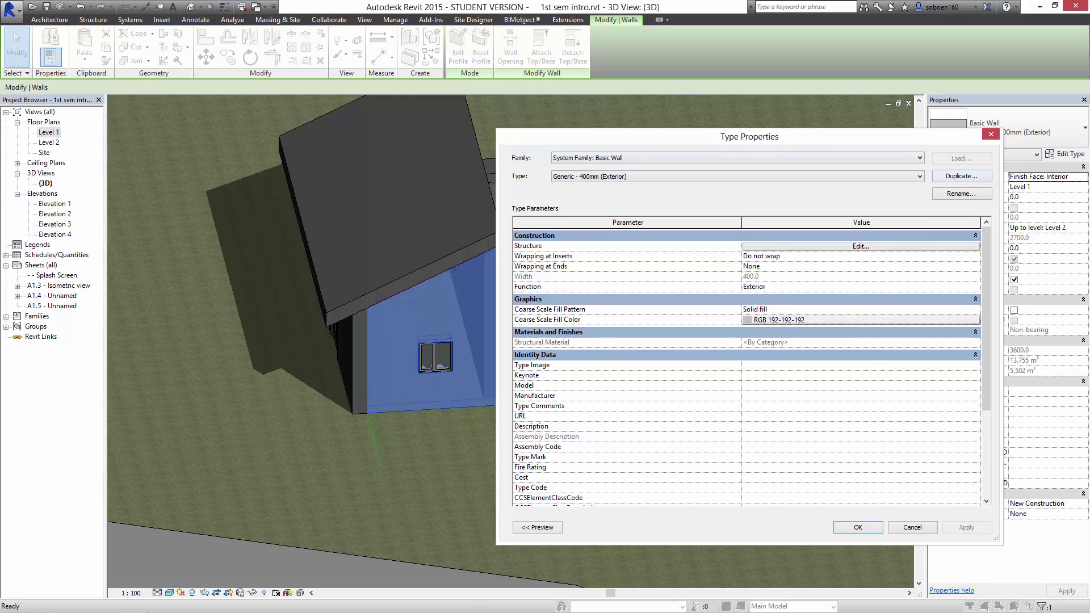
left_click_drag(750, 136, 769, 136)
left_click(982, 175)
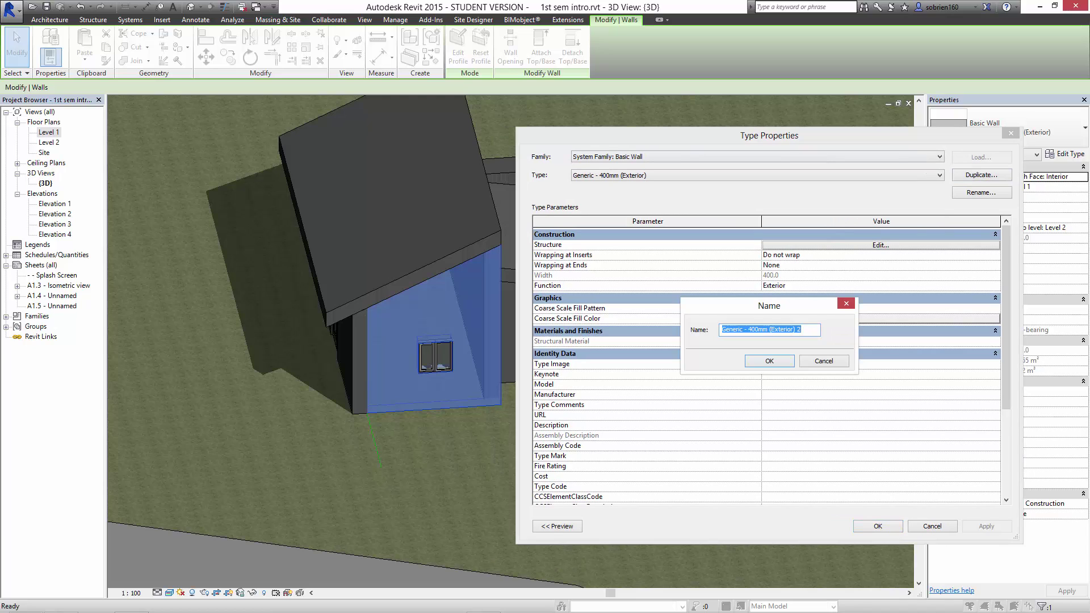
type("Tim")
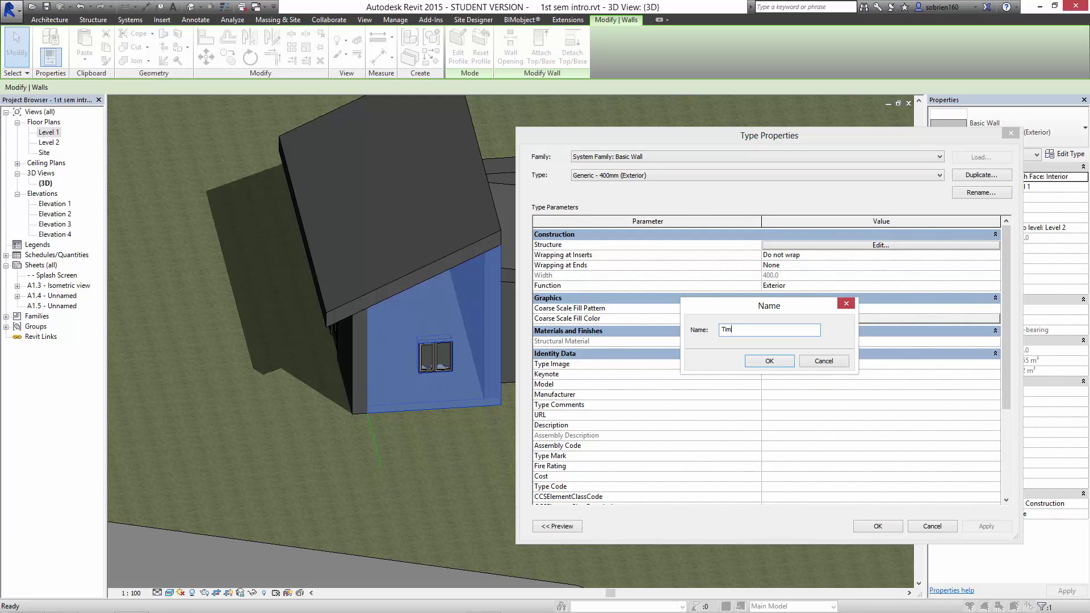
type("ber Wall")
key("Return")
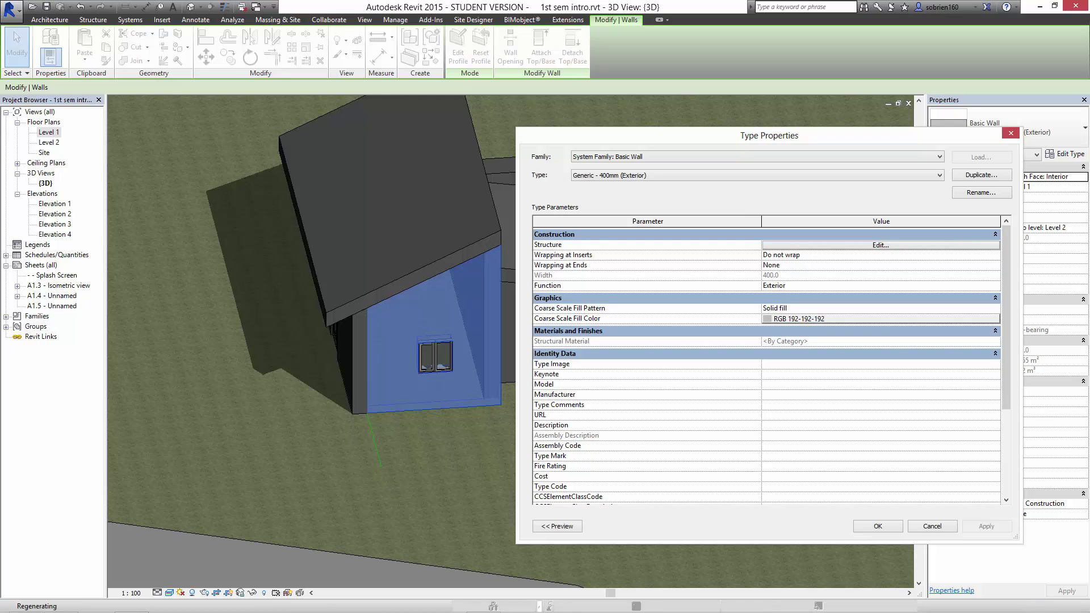
left_click_drag(769, 135, 739, 112)
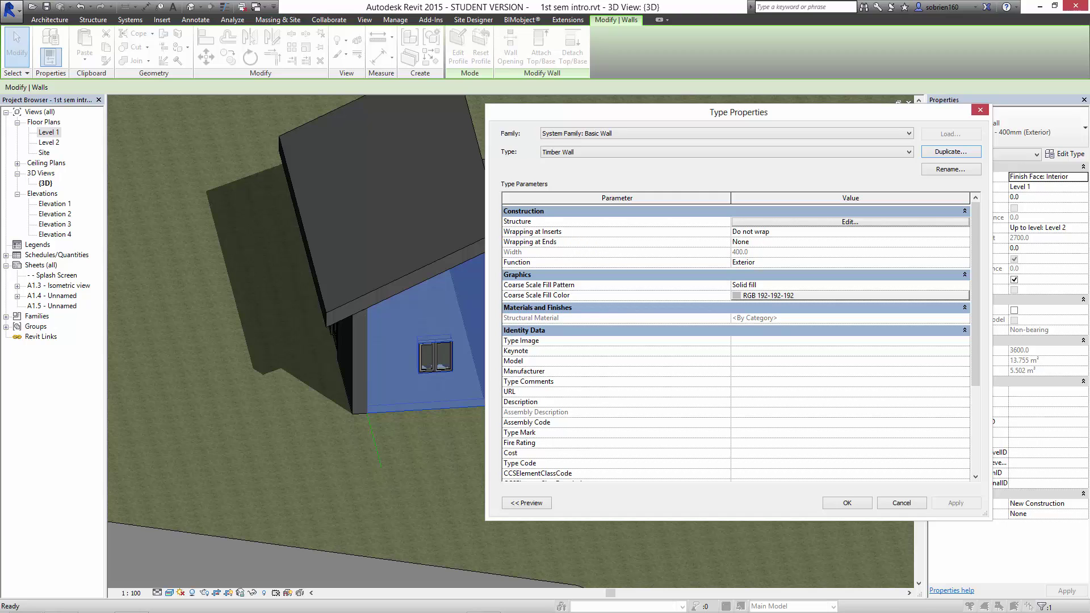
Insert three new layers into Timber Wall's layer structure.
left_click(850, 222)
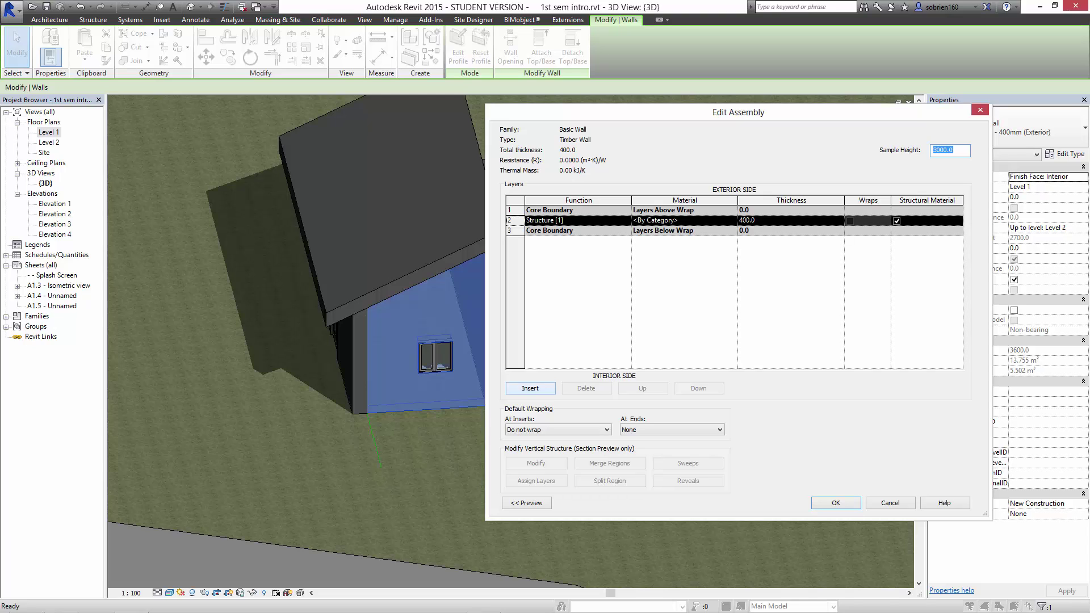
left_click(530, 389)
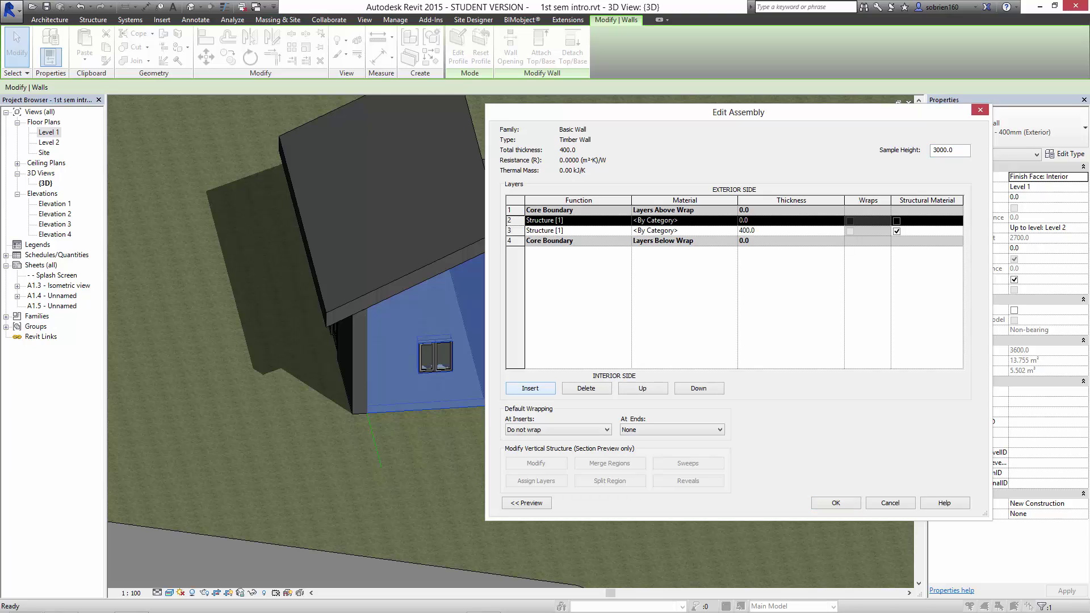
left_click(530, 389)
left_click(530, 389)
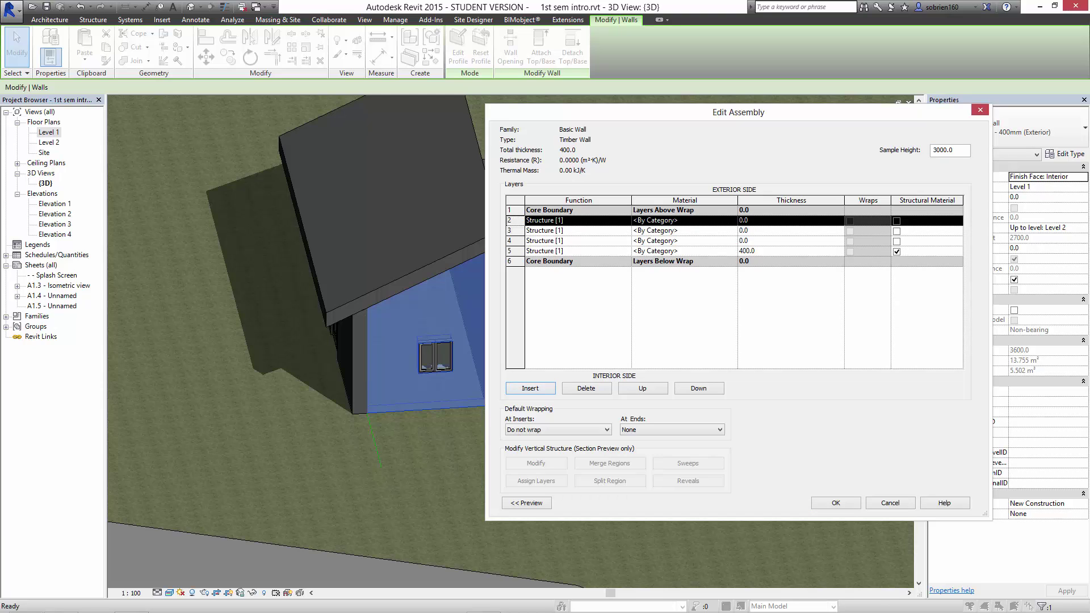
Make layer 2 a Finish 1 layer and bring up its material choices.
left_click(625, 221)
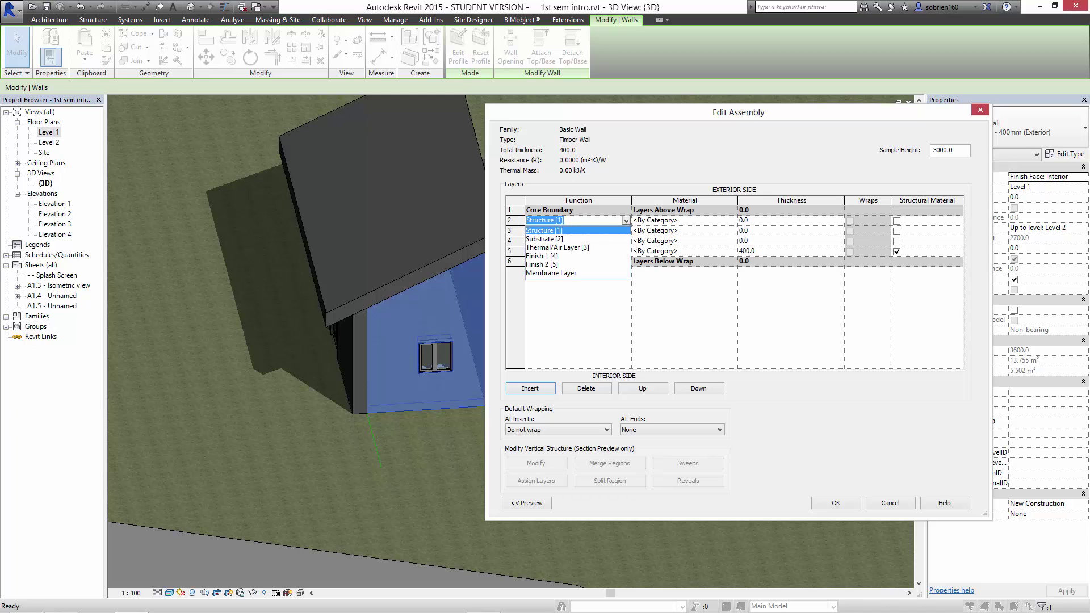
left_click(542, 256)
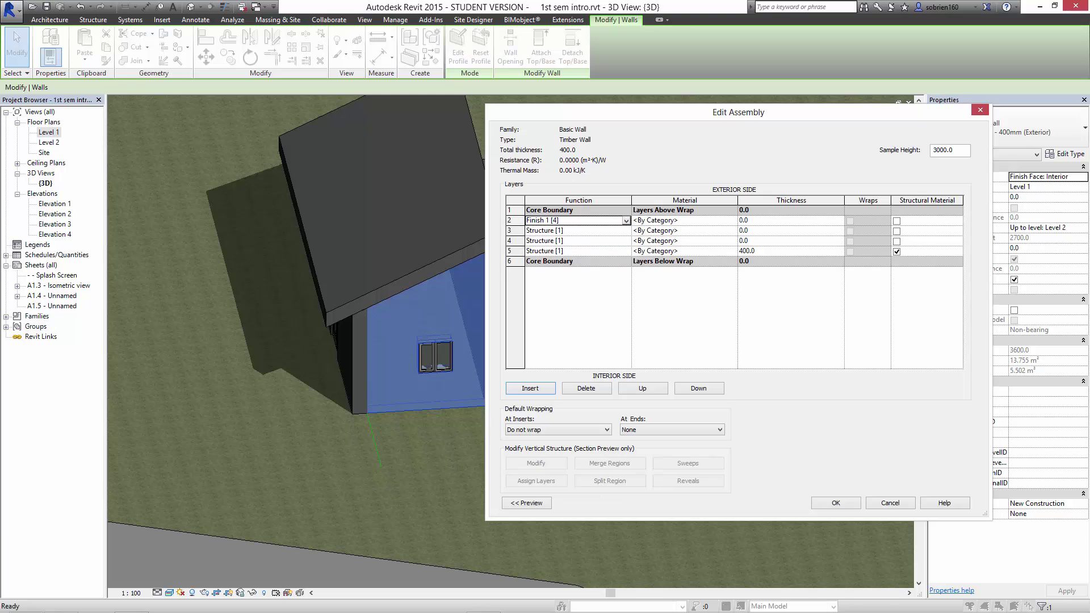
left_click(681, 220)
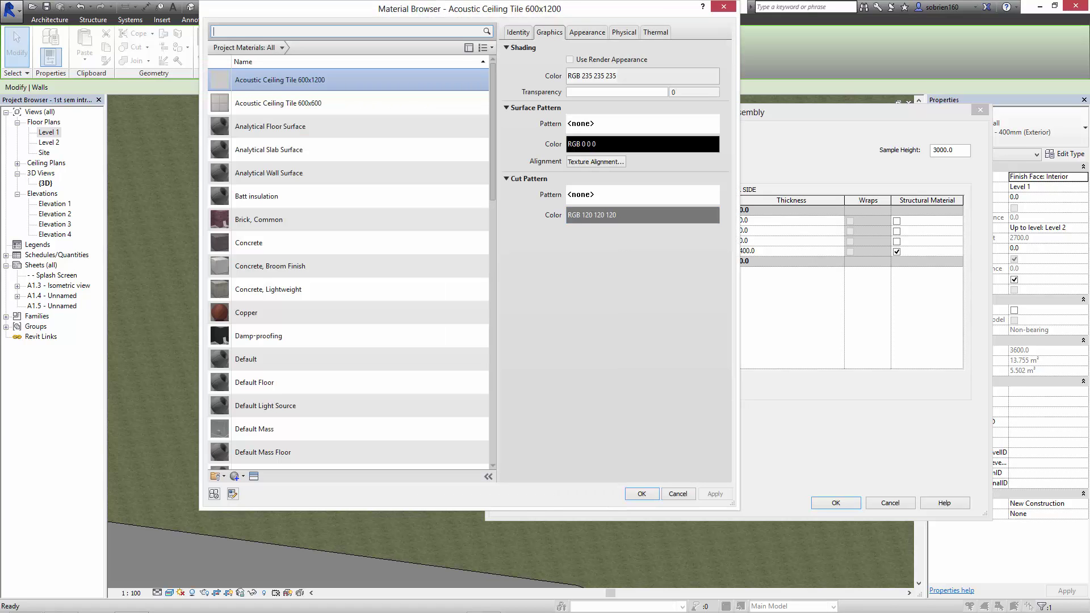
Assign Siding, Clapboard to layer 2 after reviewing its Appearance and Graphics tabs.
scroll(348, 267, "down", 5)
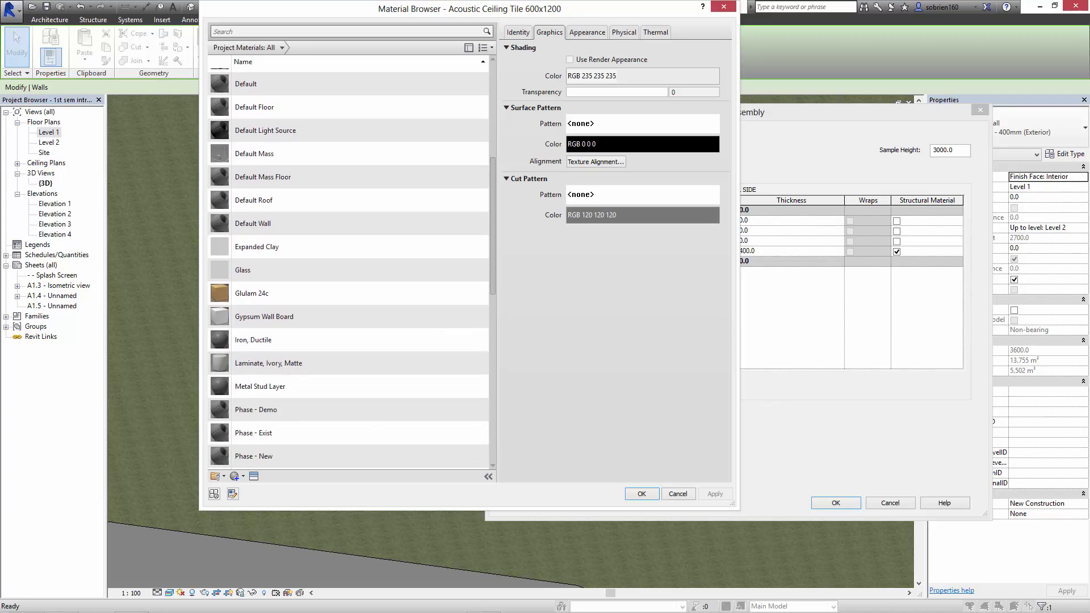
scroll(348, 267, "down", 8)
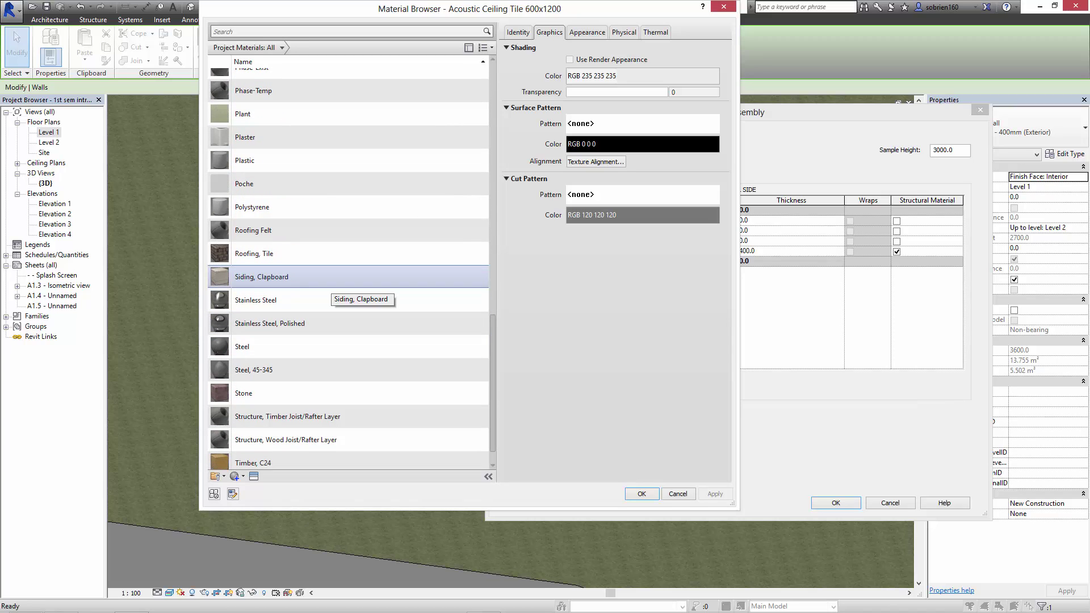
left_click(331, 281)
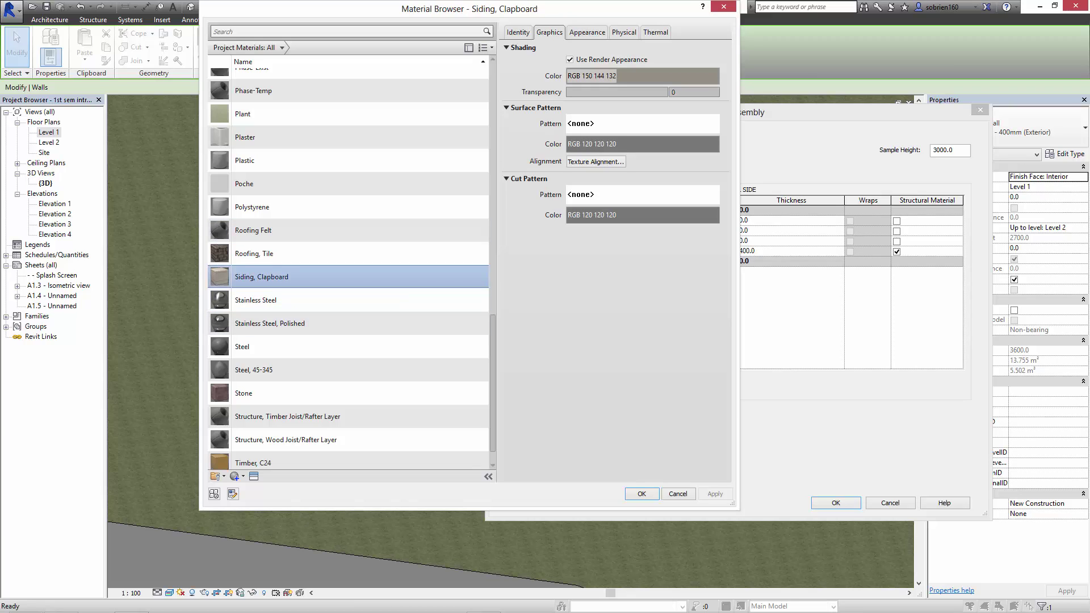
left_click(587, 32)
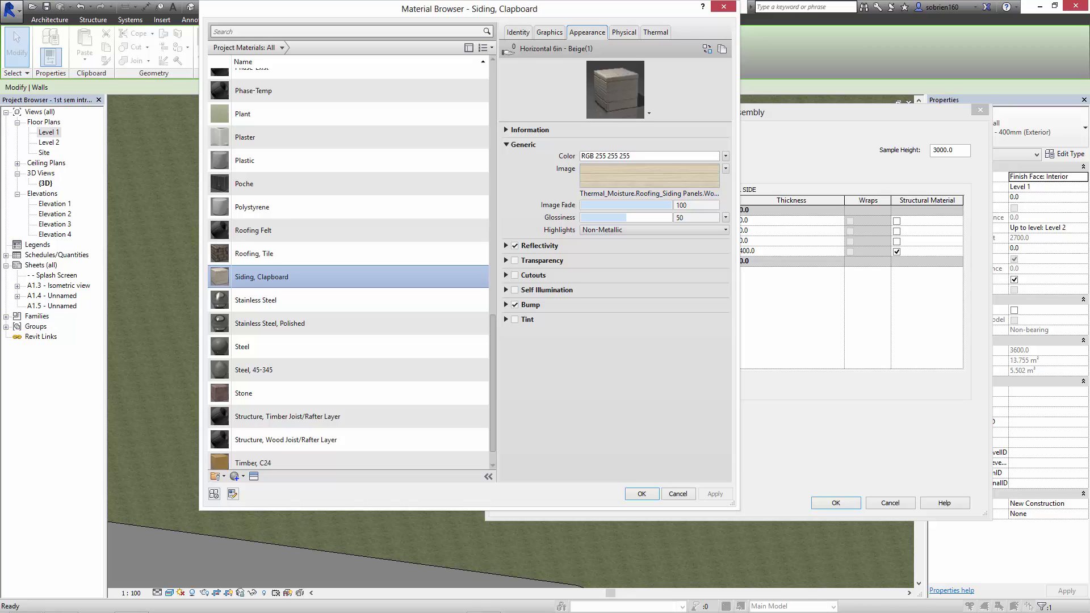
left_click(550, 32)
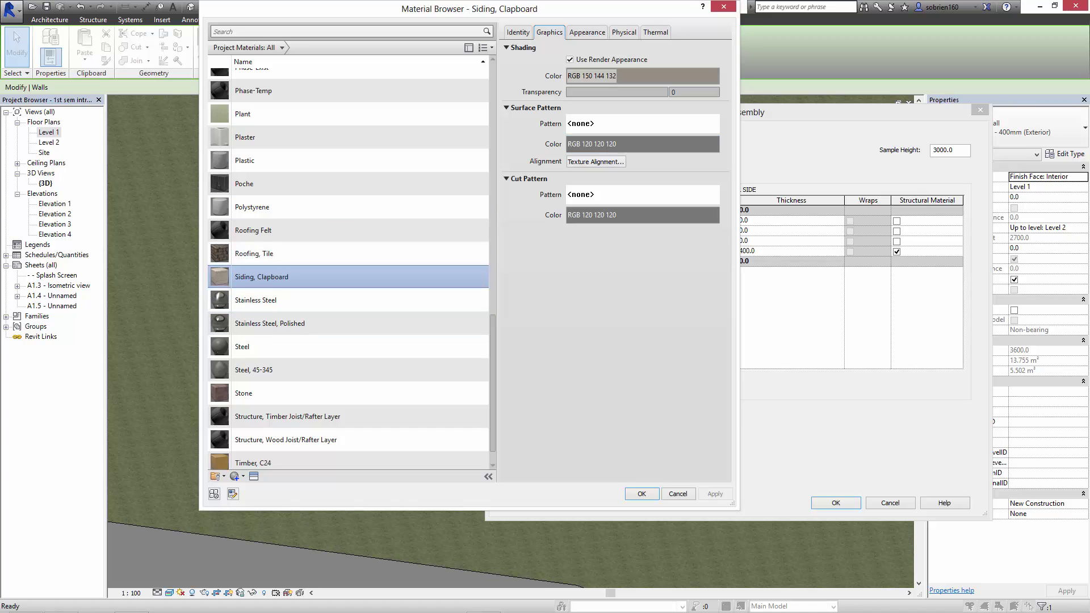
left_click(641, 493)
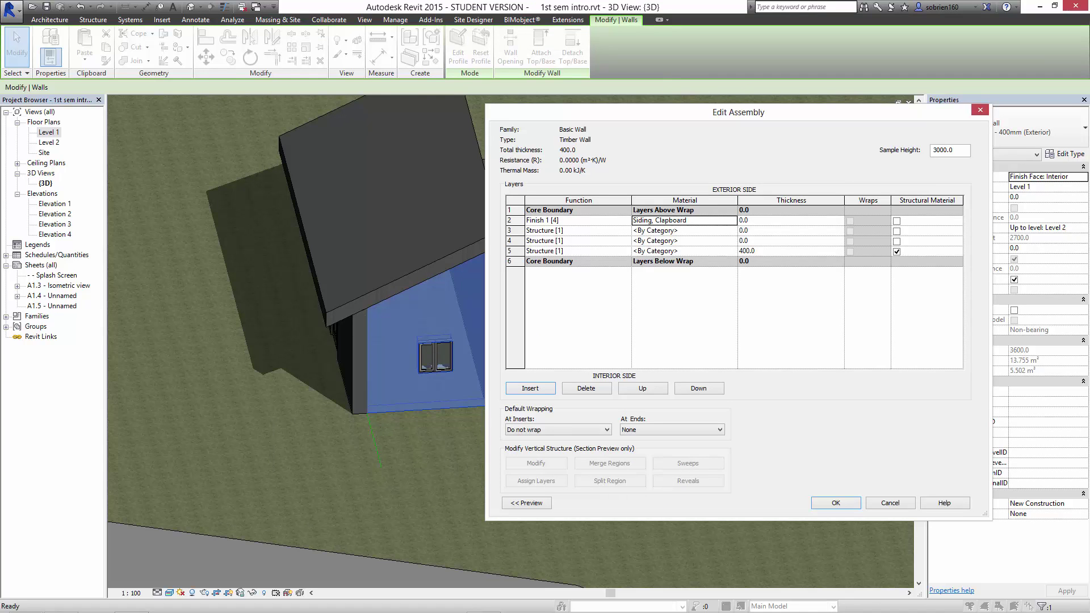
Set layer 2's thickness to 25.
double_click(781, 220)
type("25")
key("Return")
Make layers 3 and 4 Thermal/Air Layers and open layer 4's Material Browser.
left_click(626, 231)
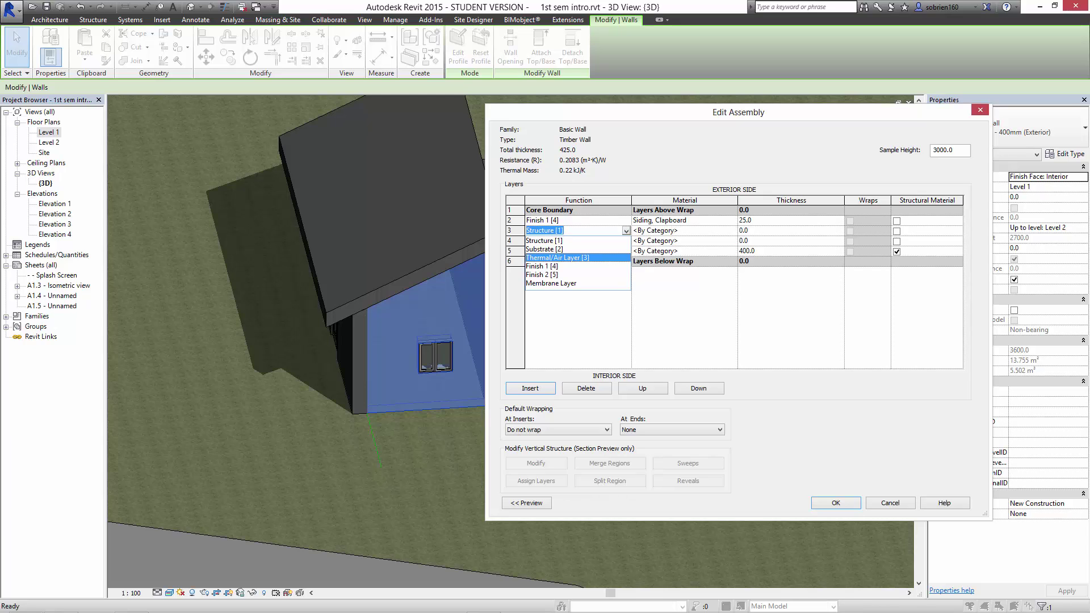
left_click(557, 258)
left_click(626, 241)
left_click(626, 242)
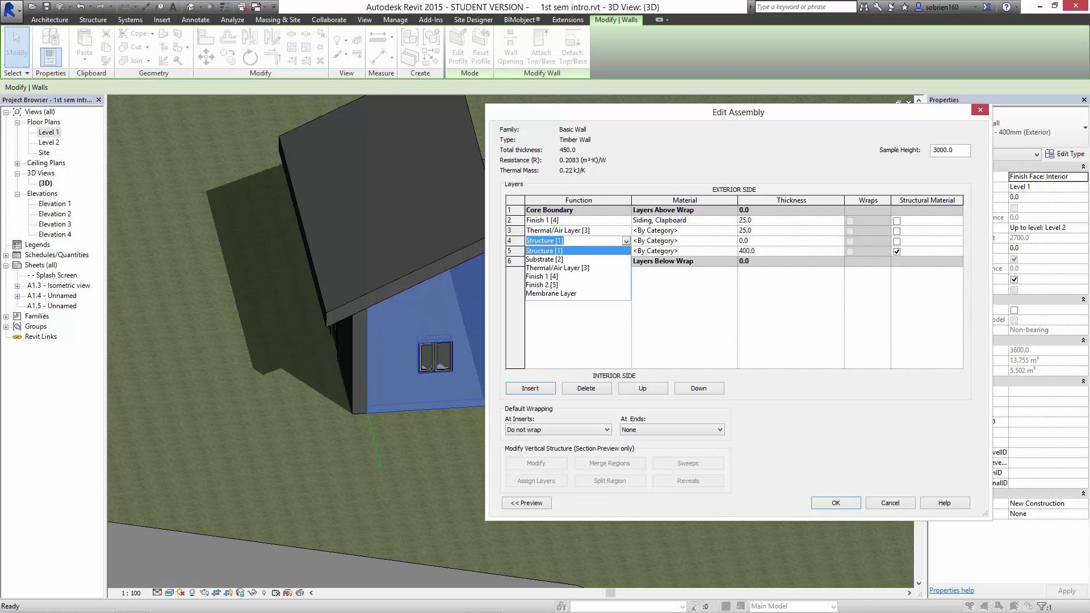
left_click(557, 268)
left_click(669, 241)
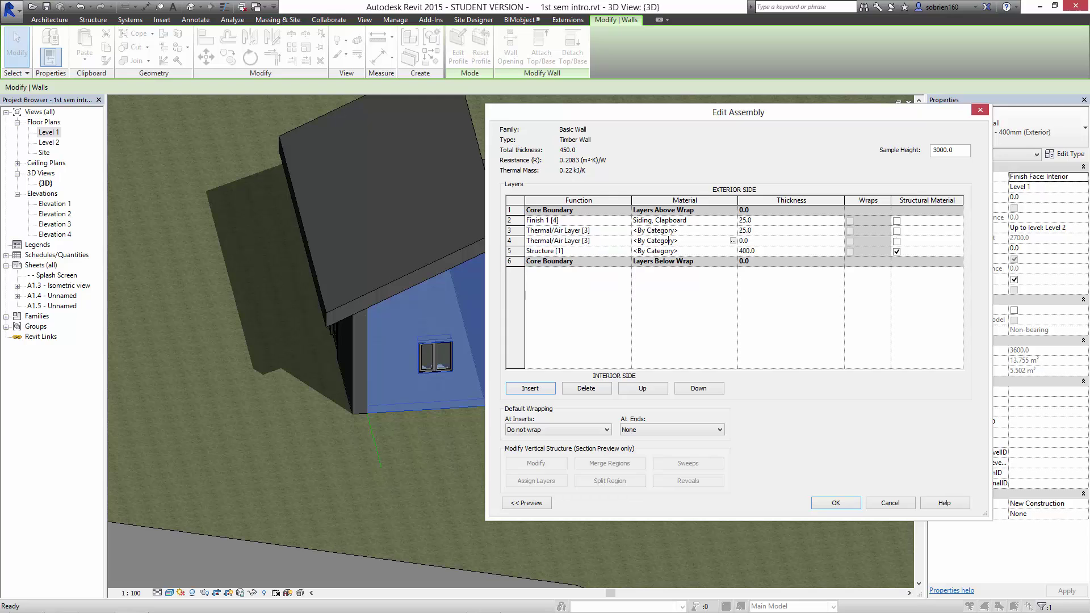
left_click(733, 241)
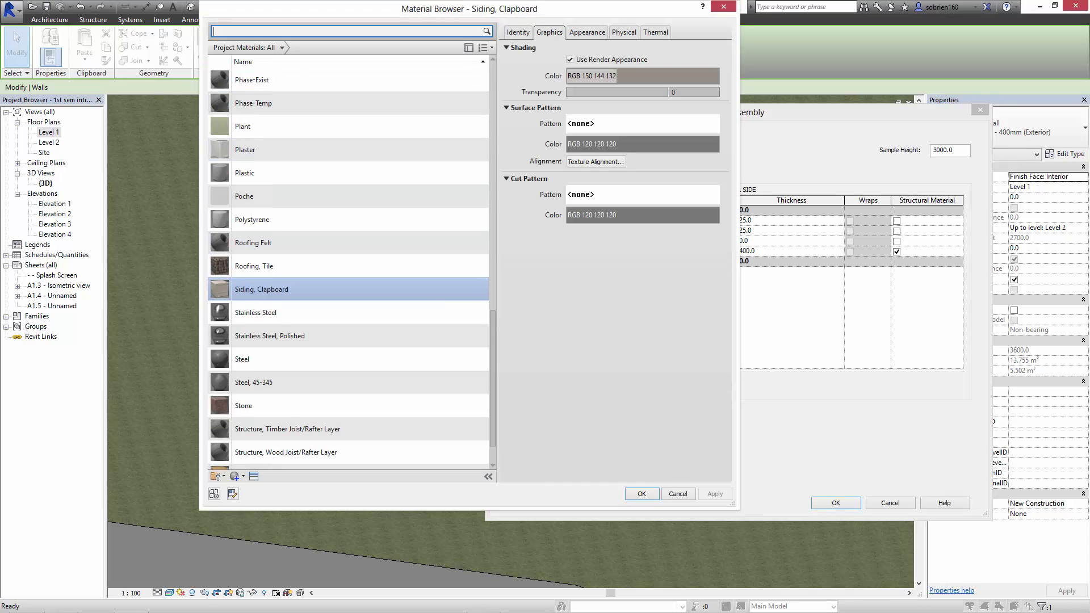
Search 'rockwool' and browse the Autodesk Materials and DanEDU Materials libraries.
type("rockwool")
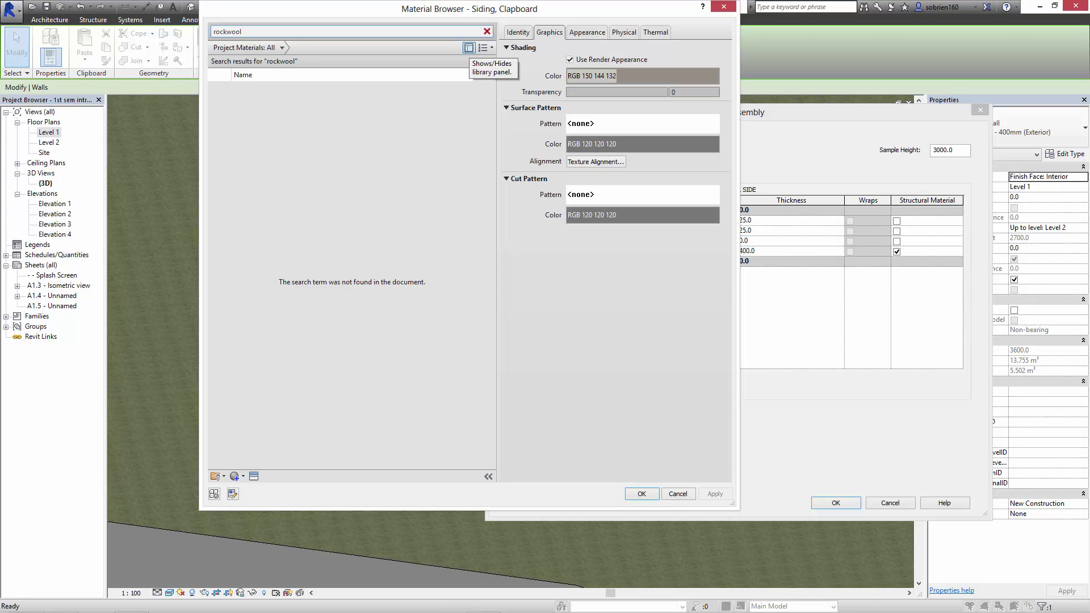
left_click(468, 47)
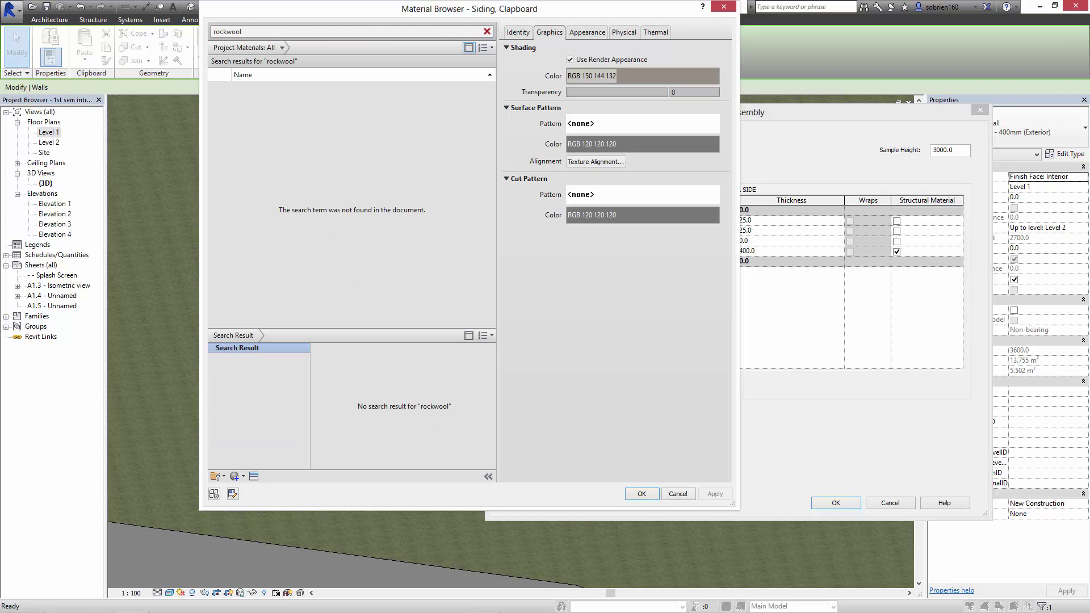
left_click(469, 335)
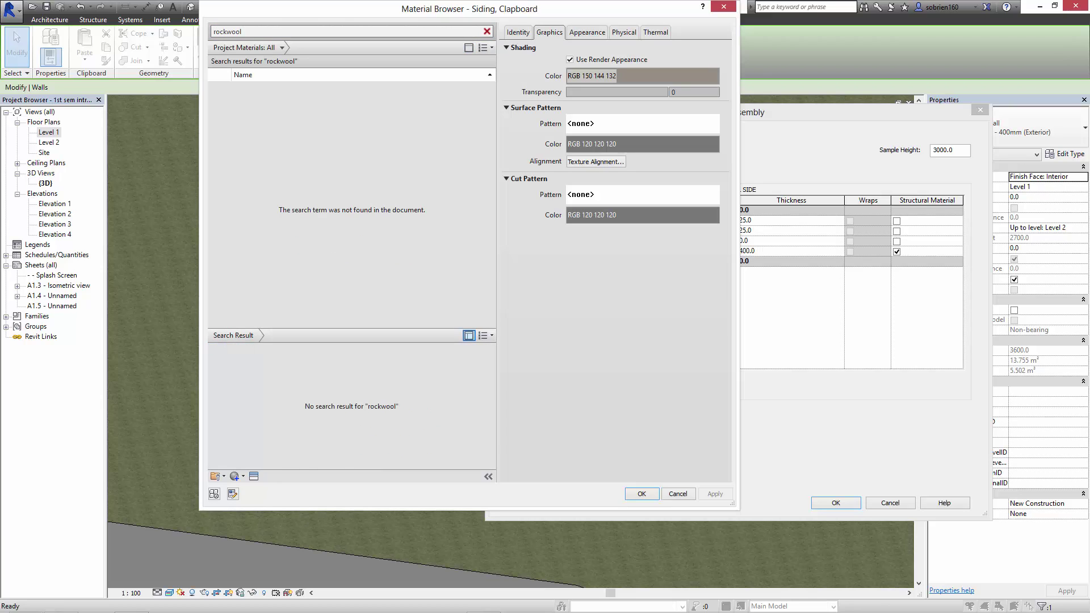
left_click(469, 335)
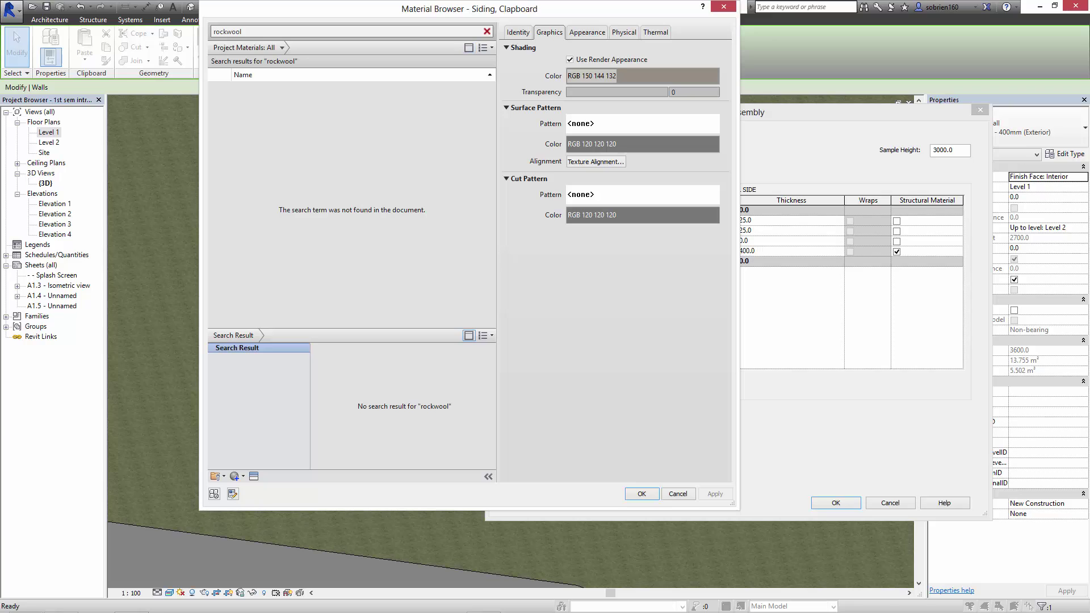
left_click(485, 335)
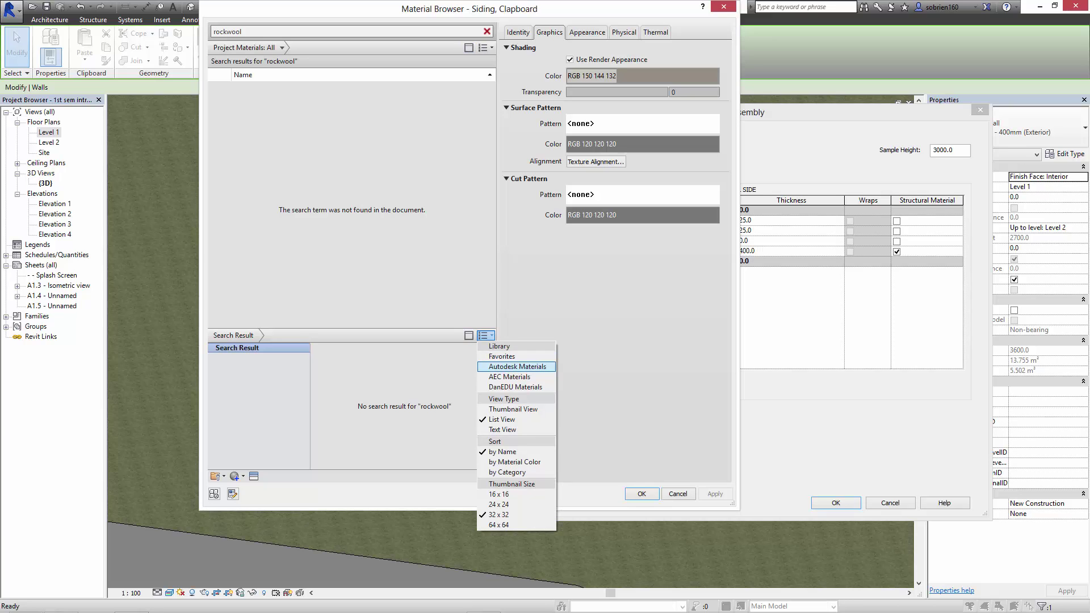
left_click(517, 366)
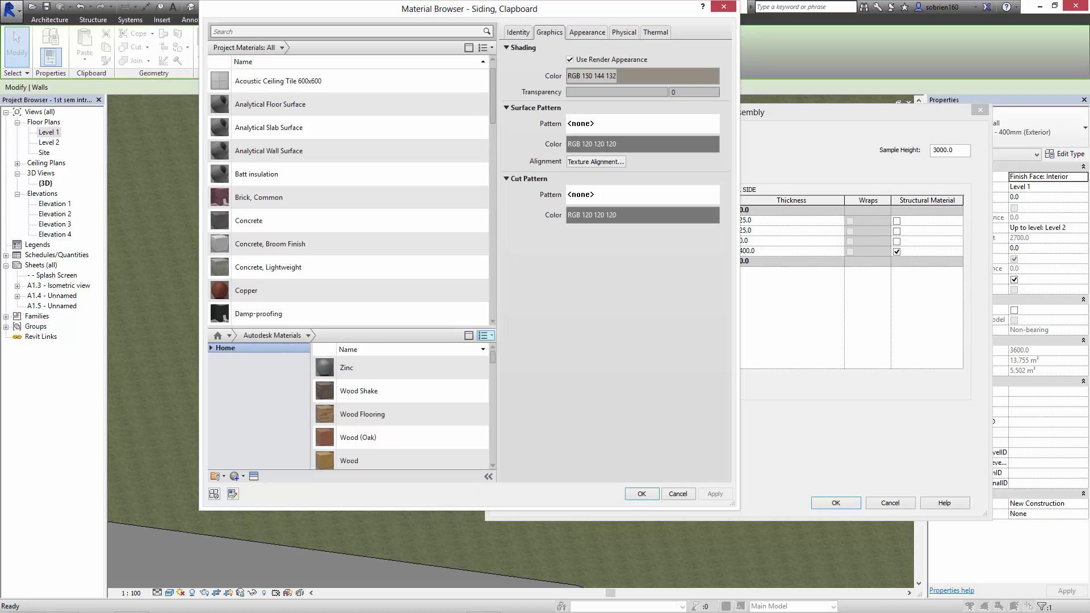
left_click(485, 335)
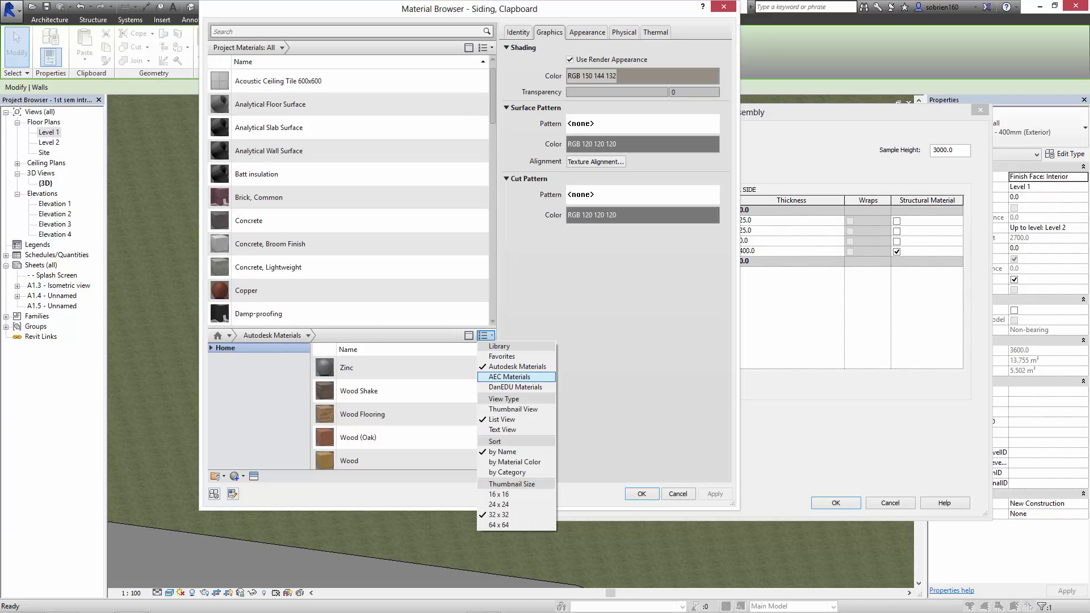
left_click(515, 386)
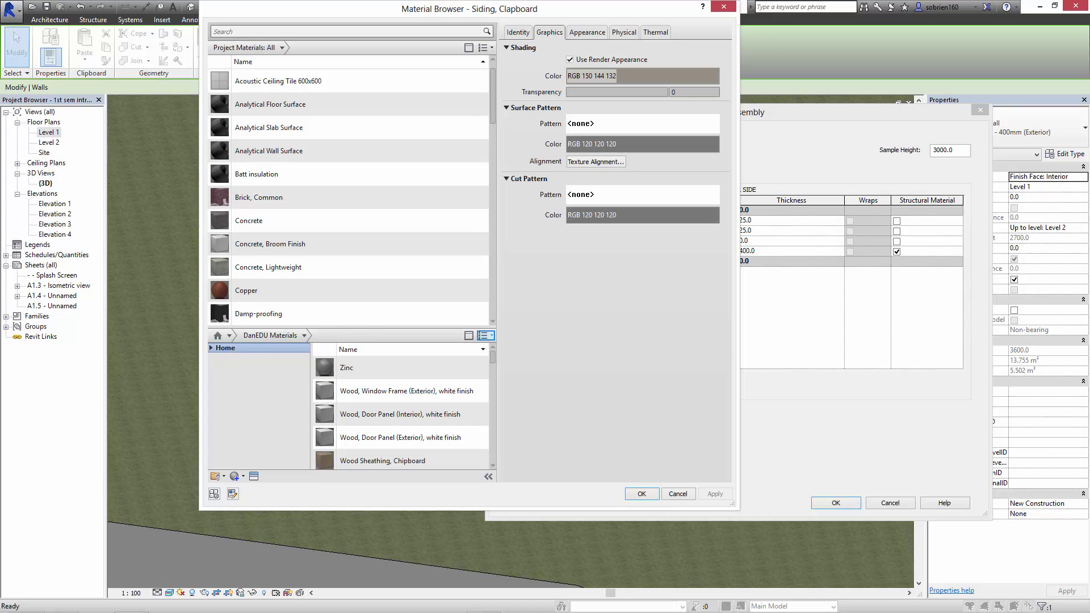
scroll(400, 398, "down", 3)
scroll(401, 406, "up", 3)
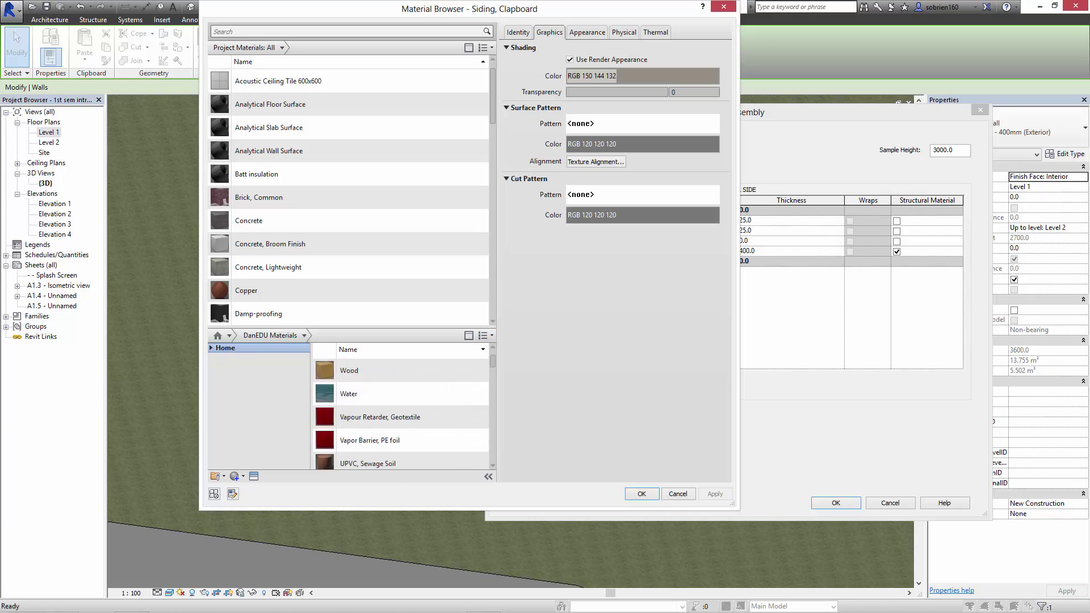
Repeat the 'rockwool' search in the AEC Materials library.
left_click(347, 32)
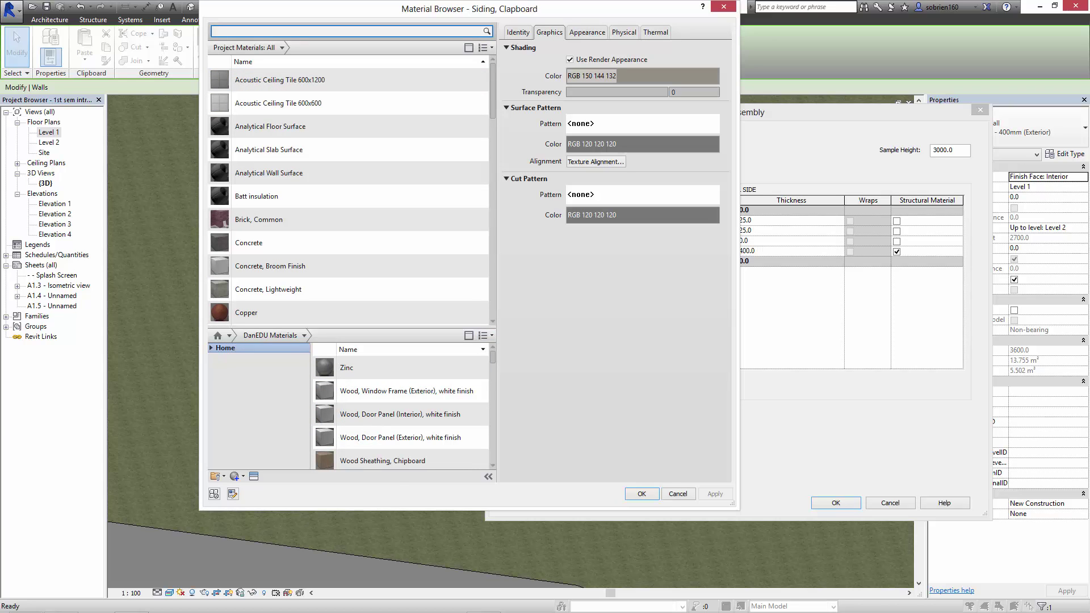
type("rockwool")
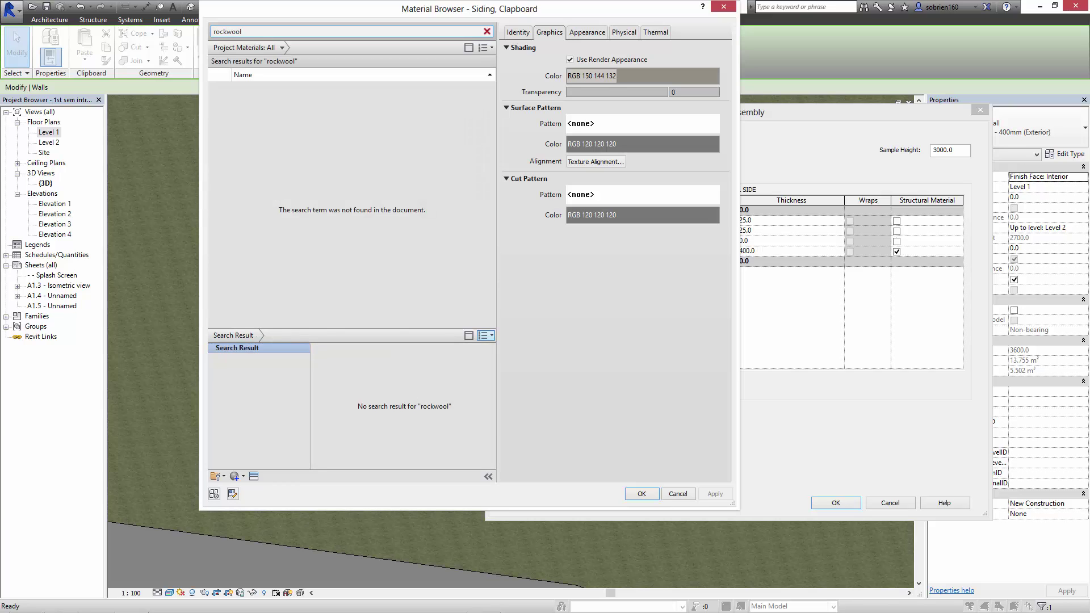
left_click(486, 335)
left_click(509, 376)
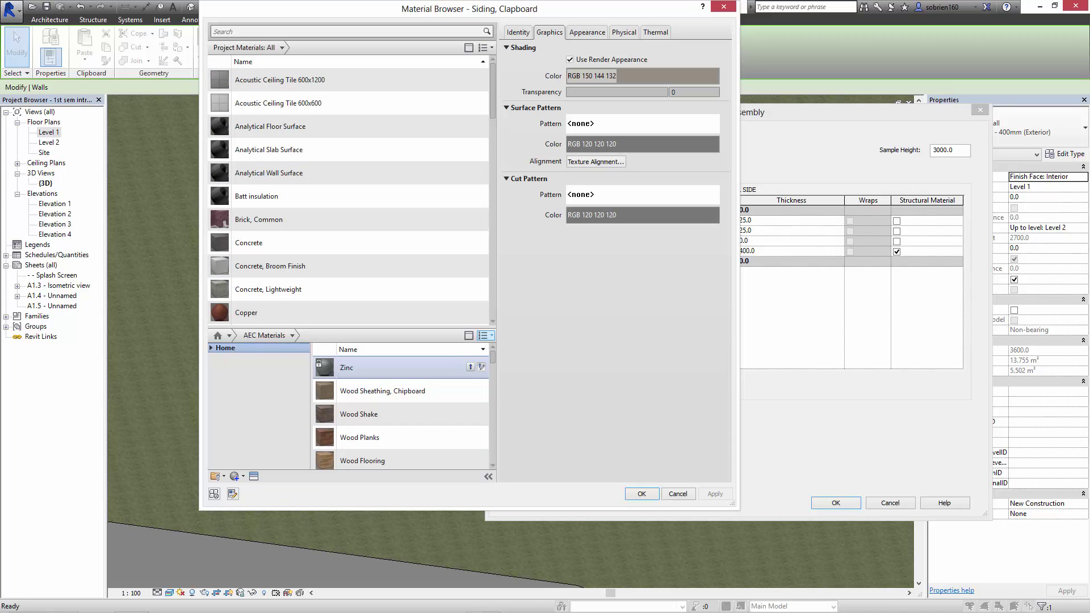
scroll(482, 368, "down", 3)
left_click_drag(493, 375, 493, 414)
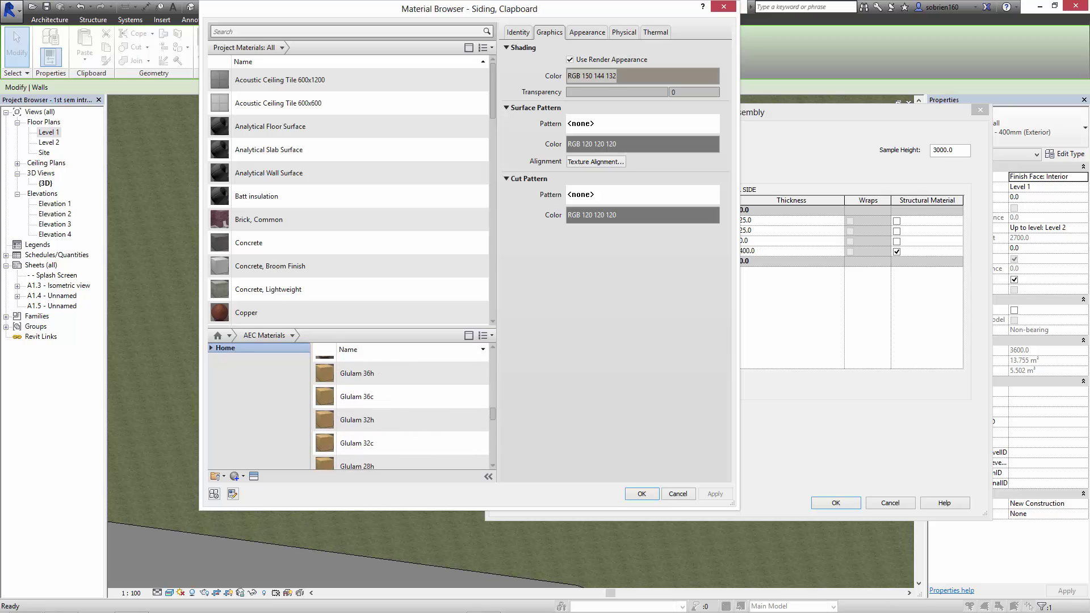
Search 'insulation' and add Rock Wool from the library to the project materials.
left_click(346, 32)
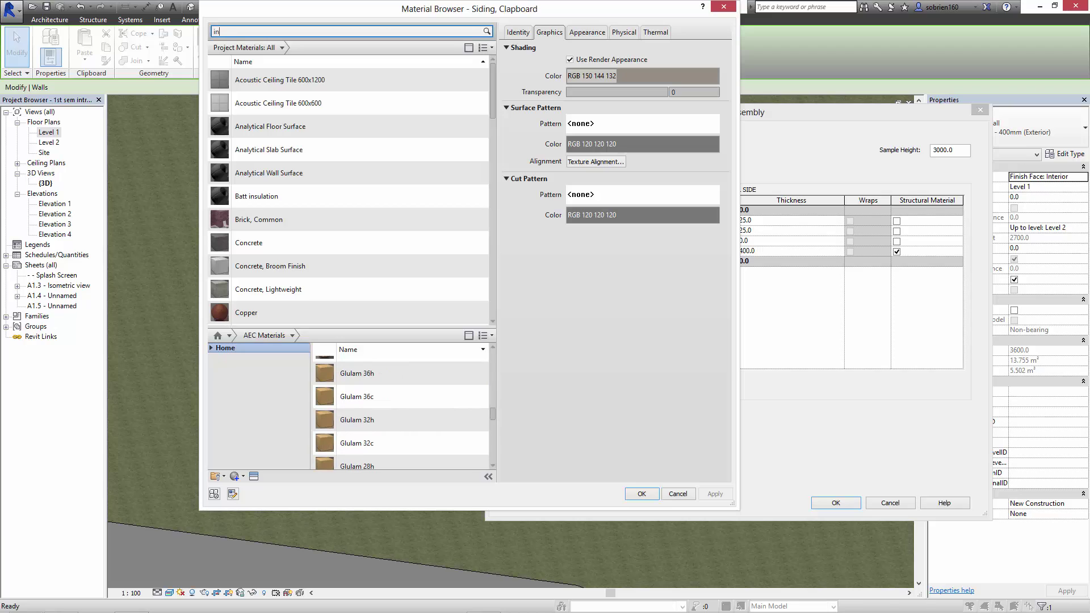
type("insulation")
key("Return")
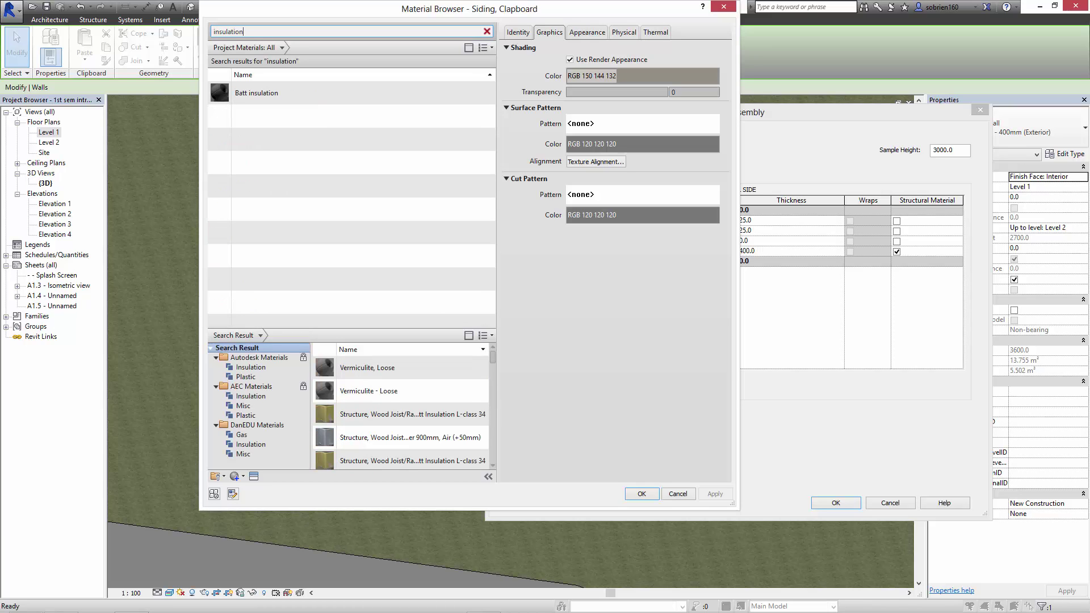
scroll(400, 413, "down", 8)
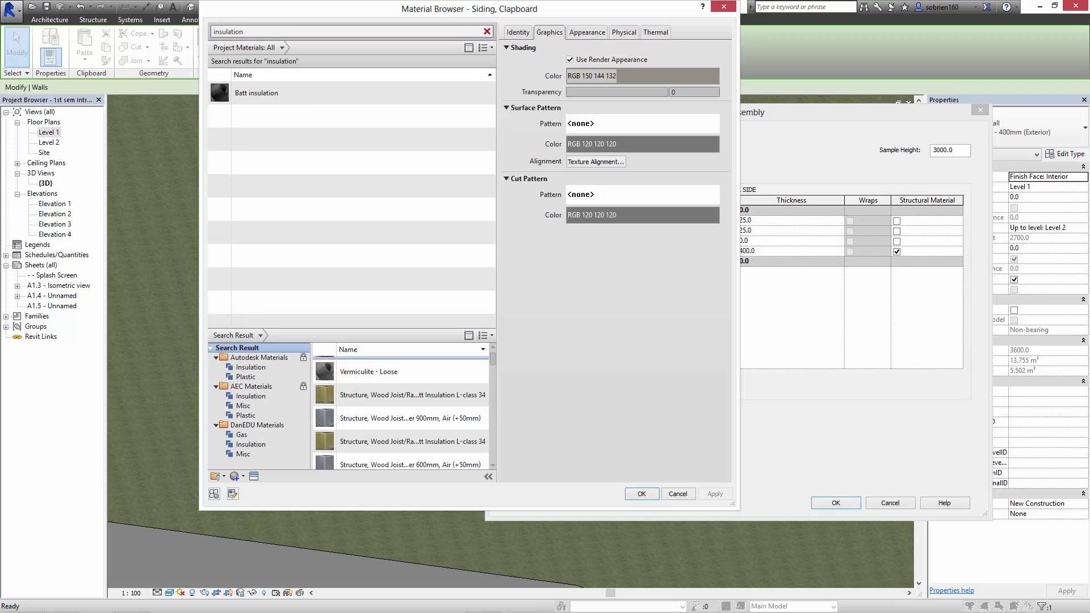
scroll(401, 413, "down", 8)
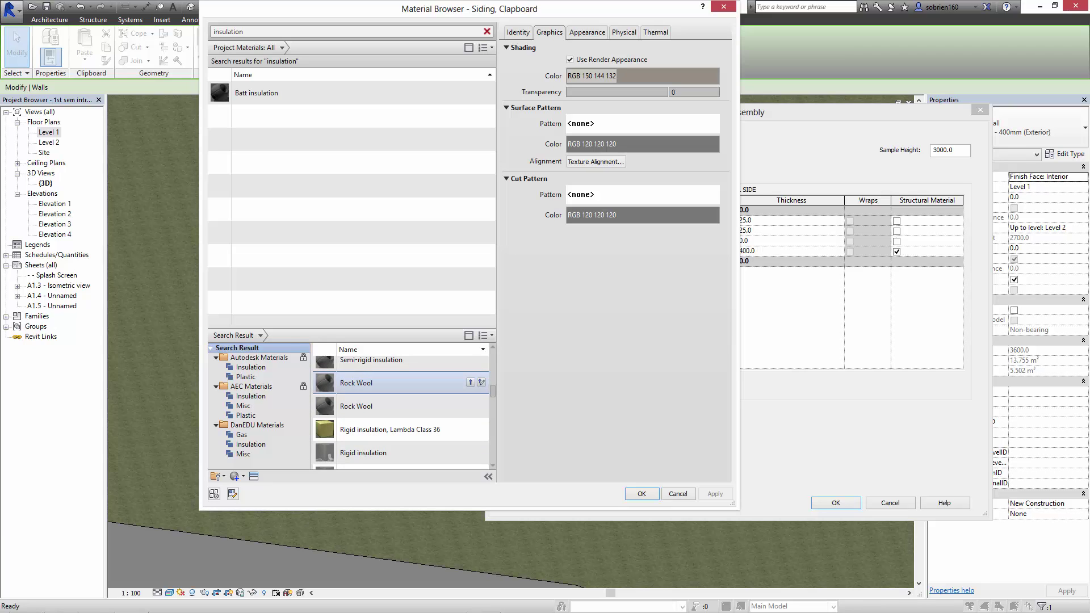
scroll(401, 389, "up", 1)
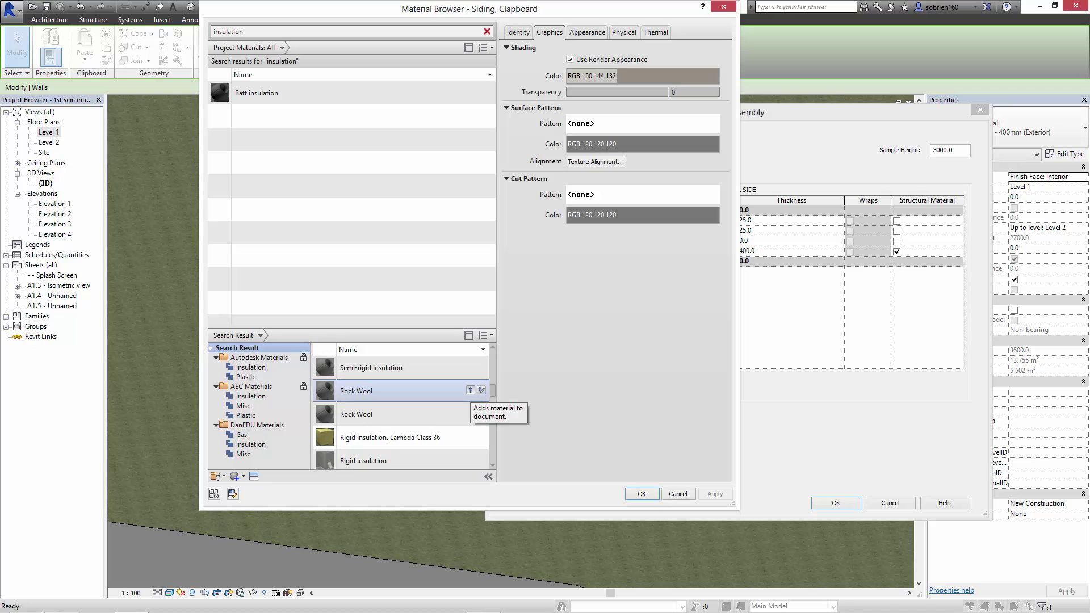
left_click(470, 390)
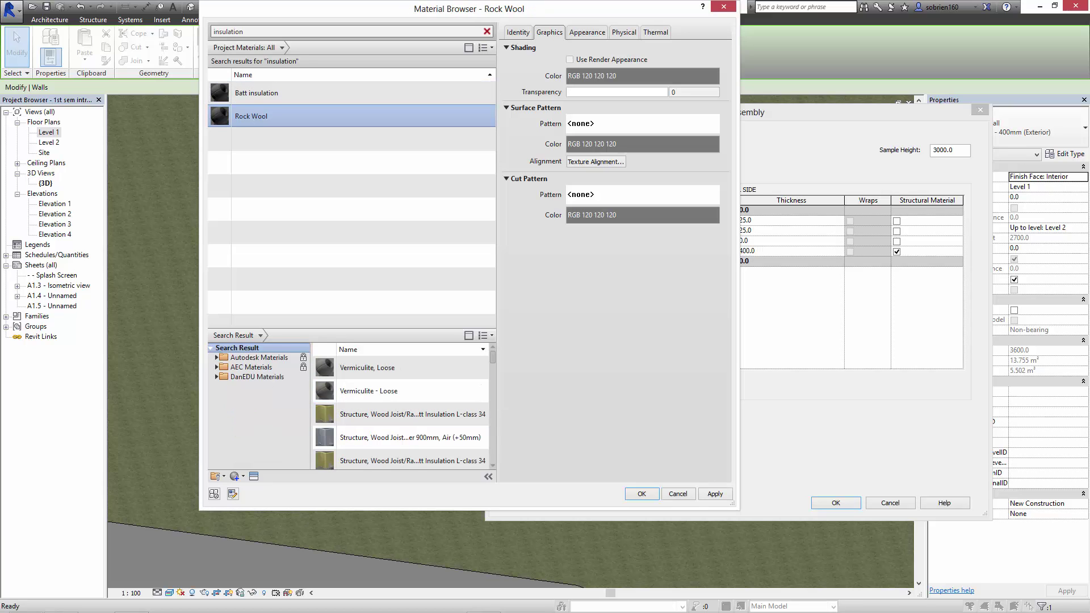
Give Rock Wool render appearance with colour RGB 140 116 19 and assign it to layer 4.
left_click(570, 59)
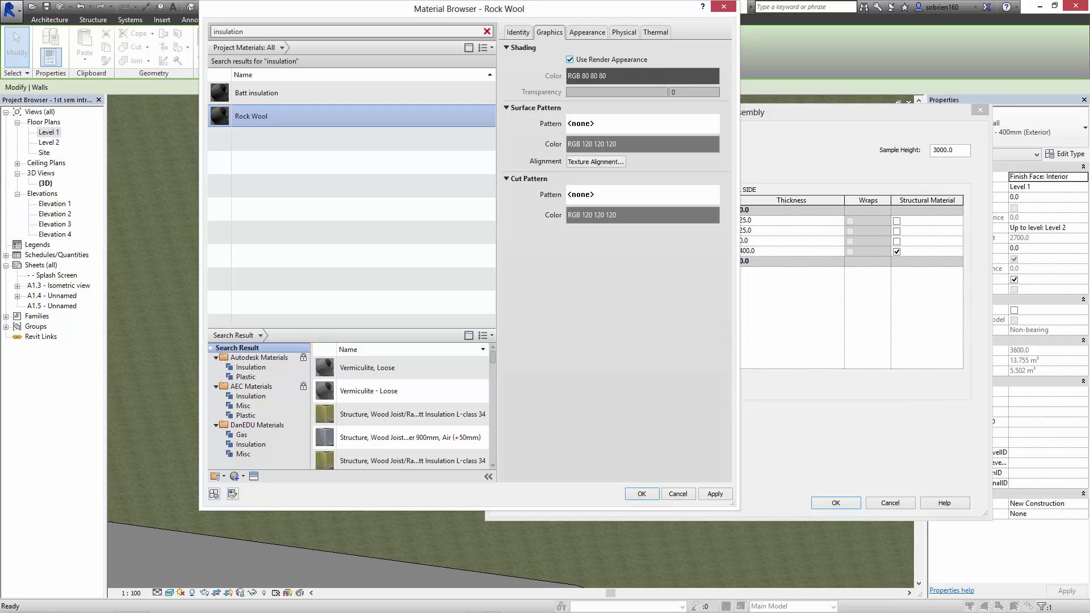
left_click(587, 33)
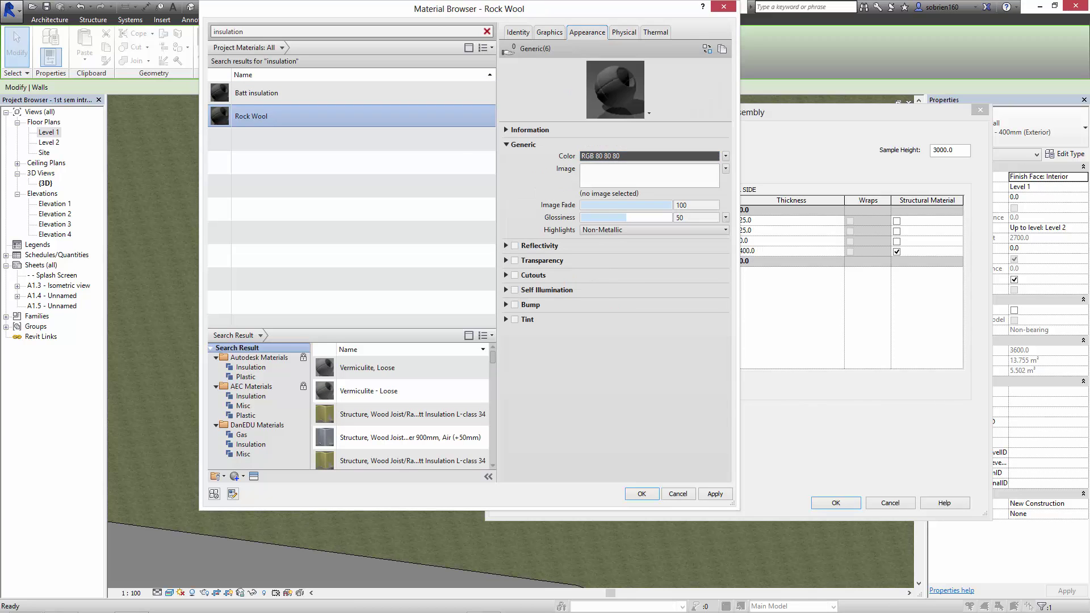
left_click(649, 156)
left_click_drag(503, 194, 499, 197)
left_click(516, 355)
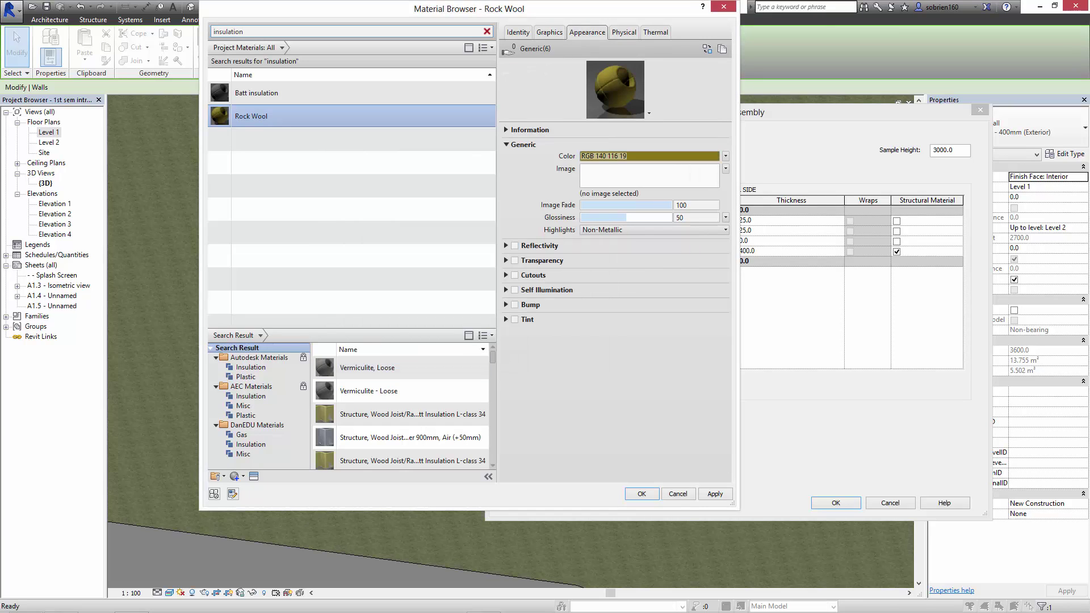
left_click(549, 33)
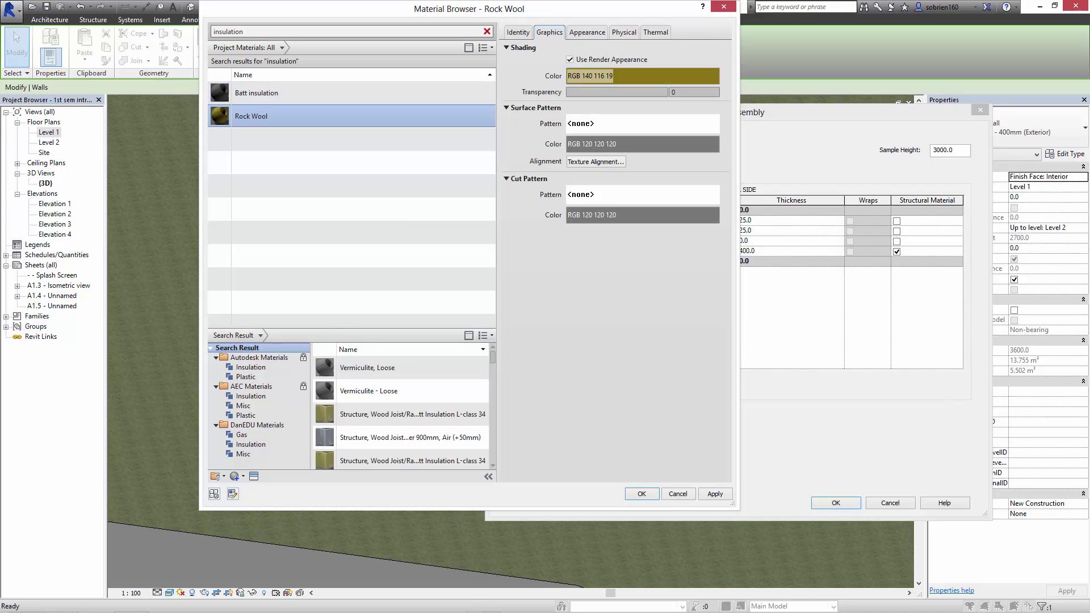
left_click(715, 493)
left_click(641, 494)
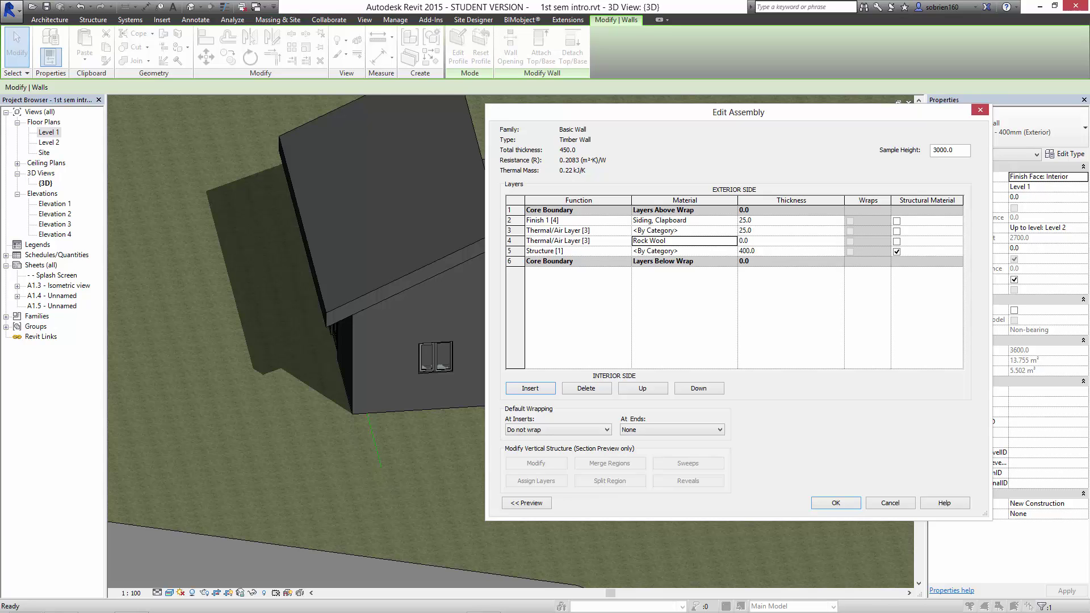
Make the Rock Wool layer 250 thick, totalling 700, and show the wall preview.
left_click(763, 231)
left_click(763, 240)
type("250")
left_click(526, 503)
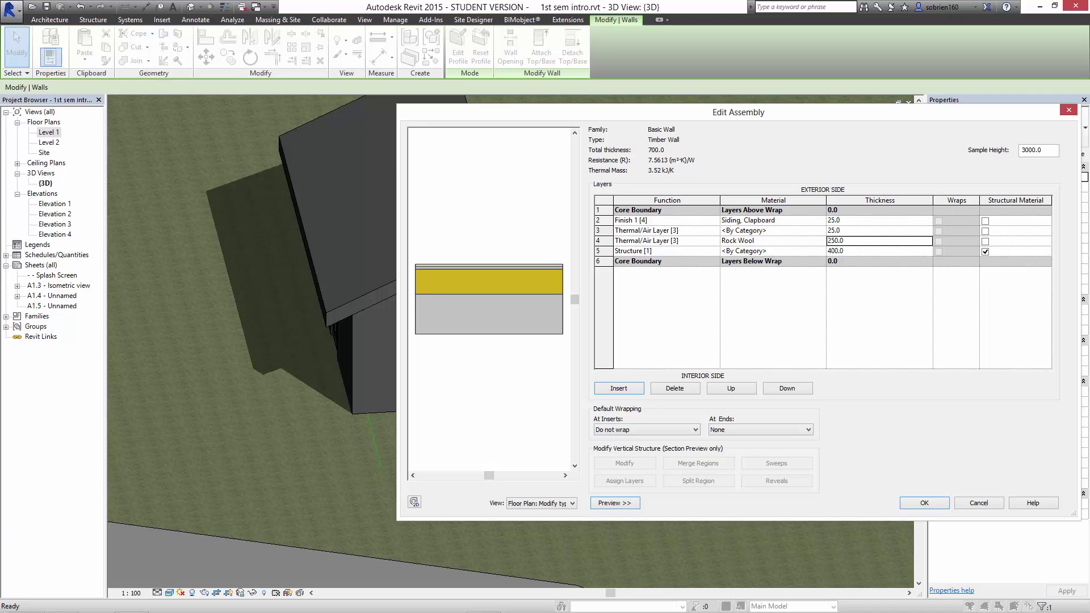
left_click(714, 251)
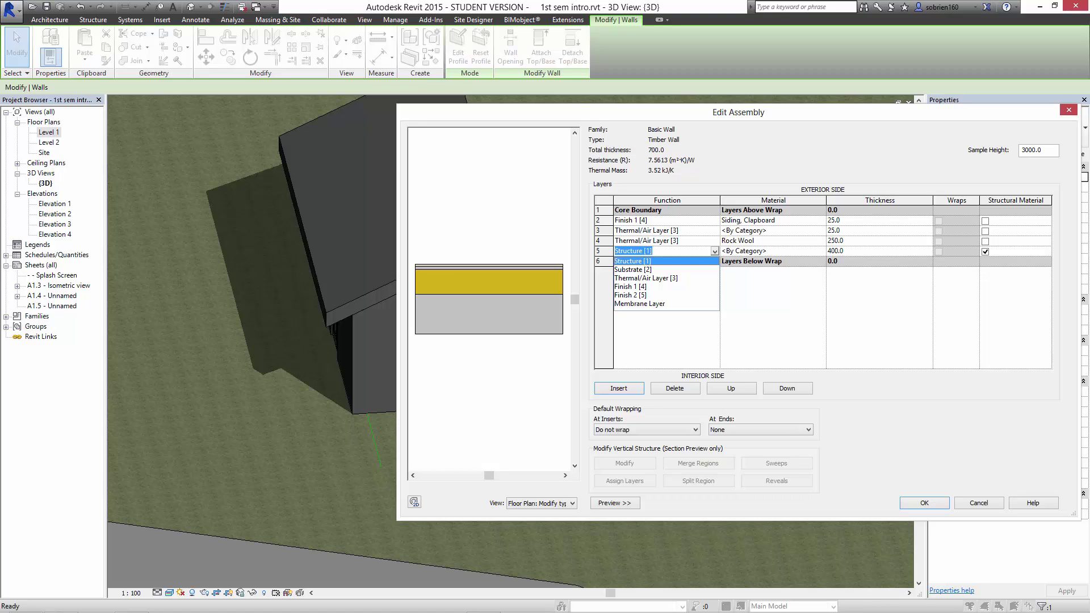
Make layer 5 a Finish 2 layer of Gypsum Wall Board, 25 thick.
left_click(631, 295)
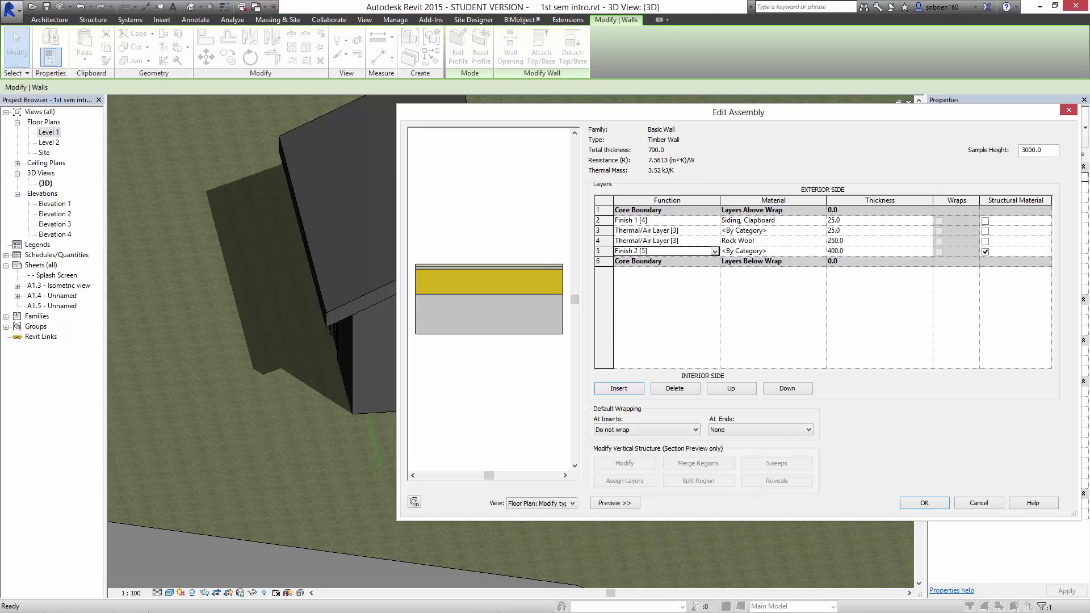
left_click(773, 251)
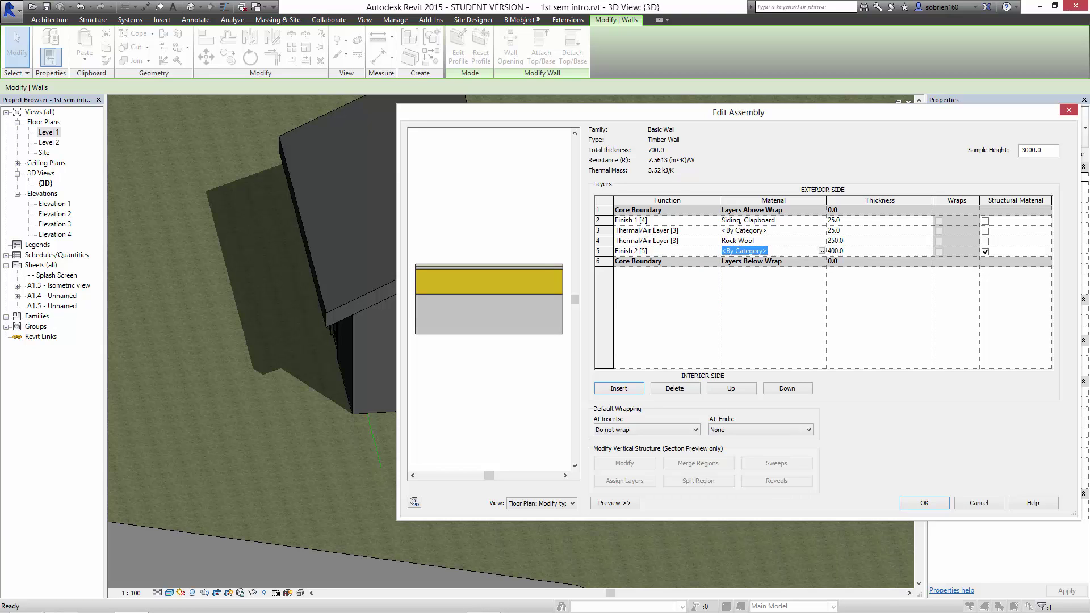
left_click(821, 250)
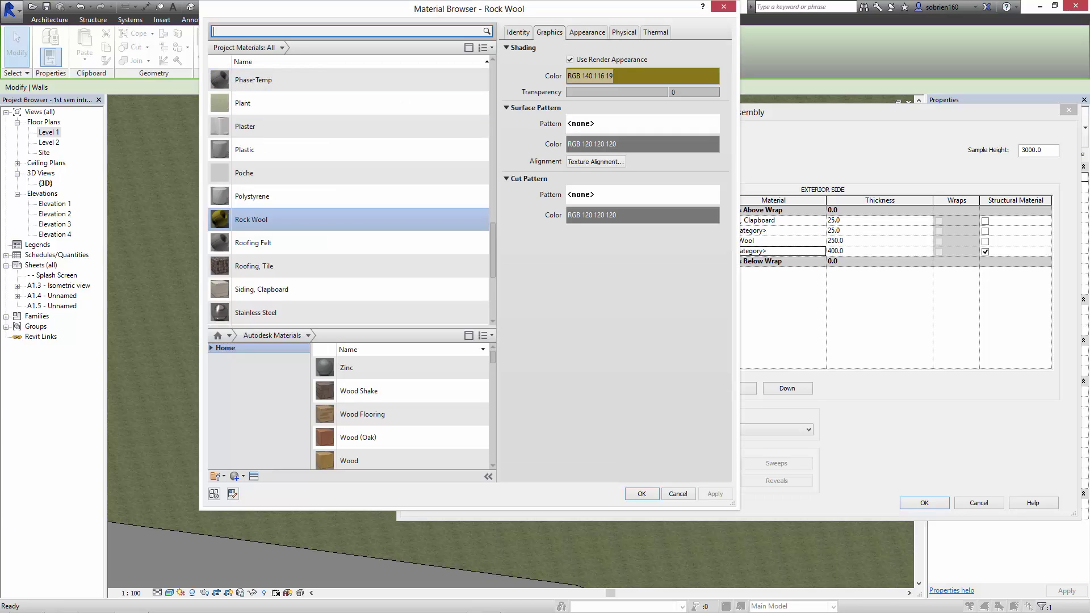
type("gypsum")
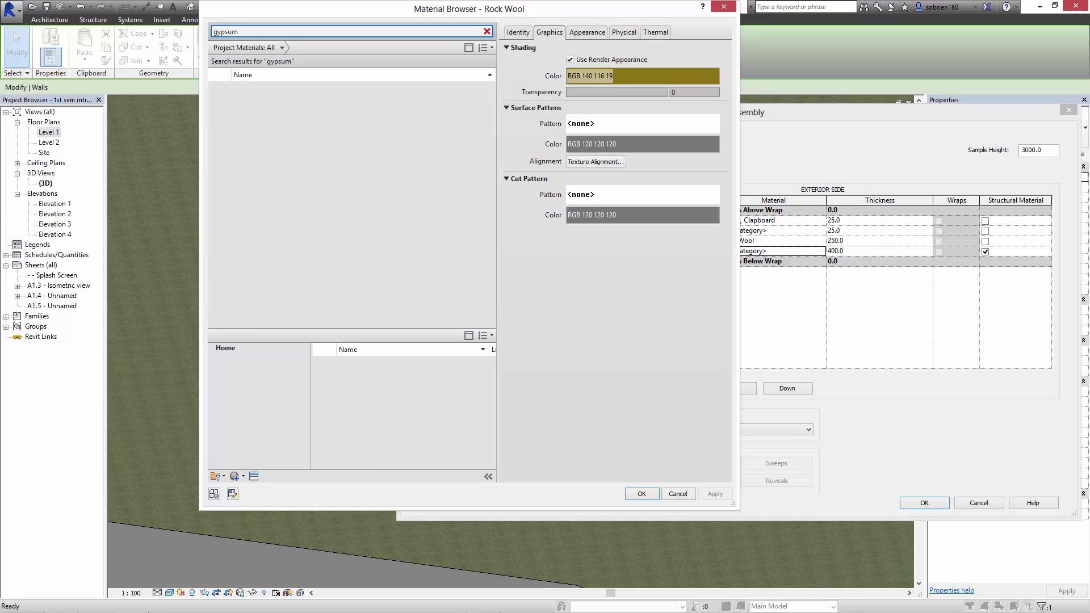
double_click(273, 92)
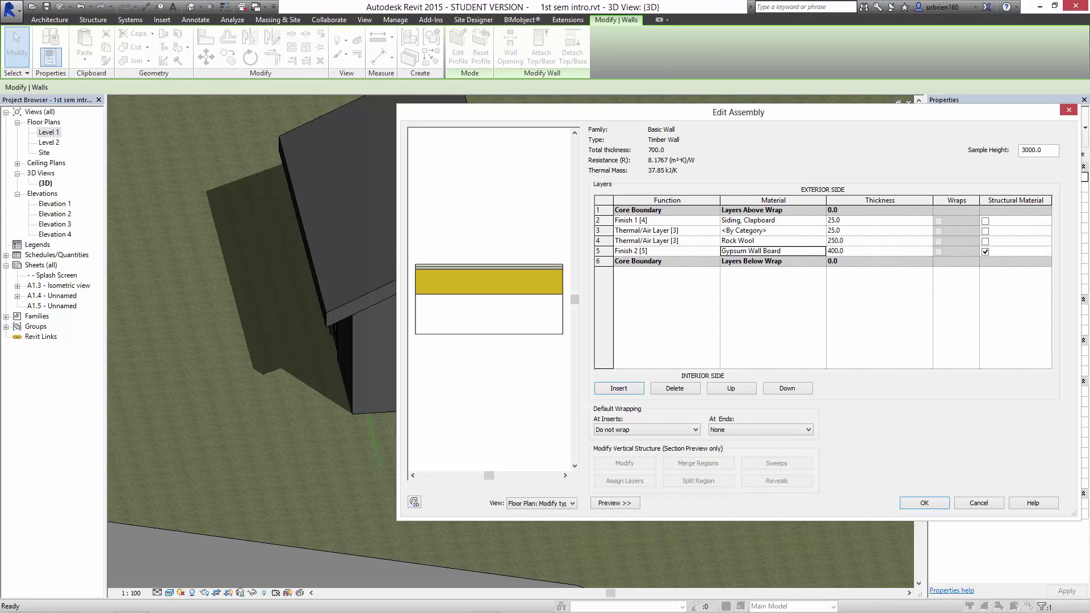
left_click(863, 251)
type("25")
left_click(863, 240)
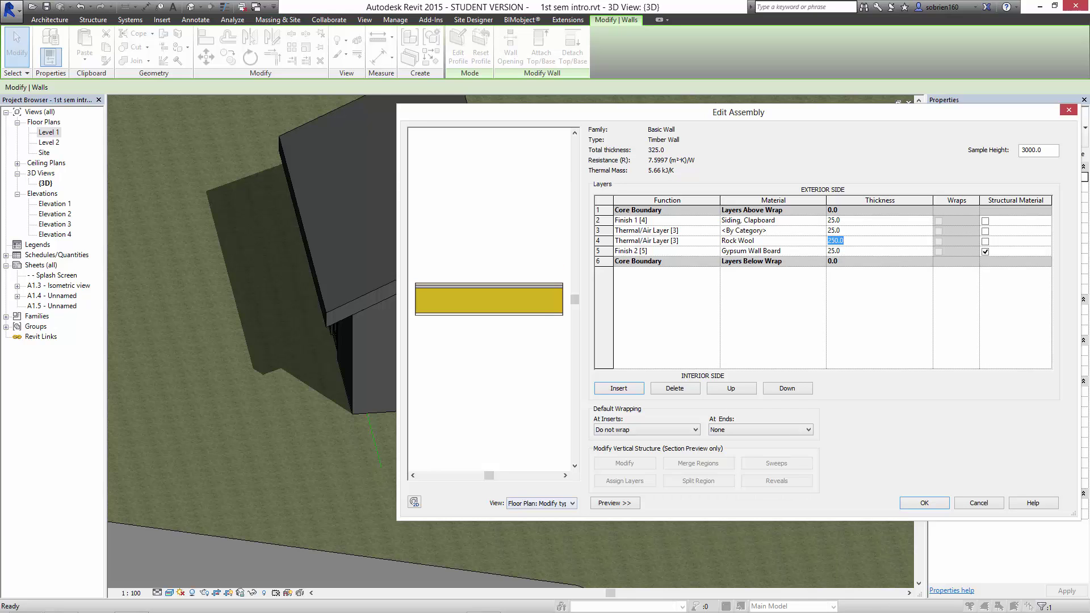
Check the section preview, then accept Edit Assembly and Type Properties.
left_click(572, 503)
left_click(537, 519)
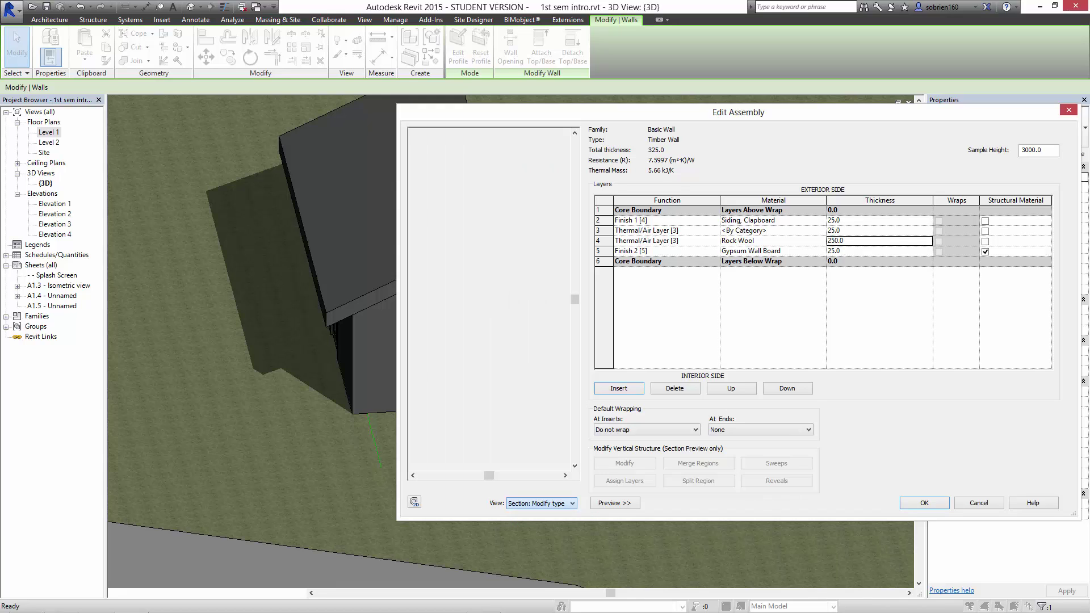
left_click(572, 503)
left_click(537, 510)
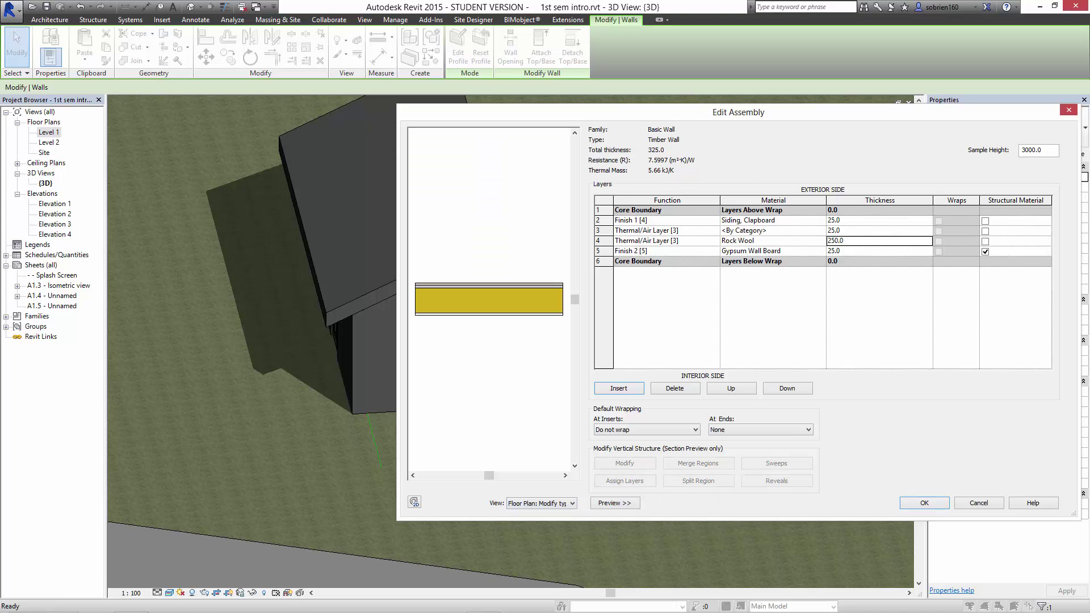
left_click(926, 503)
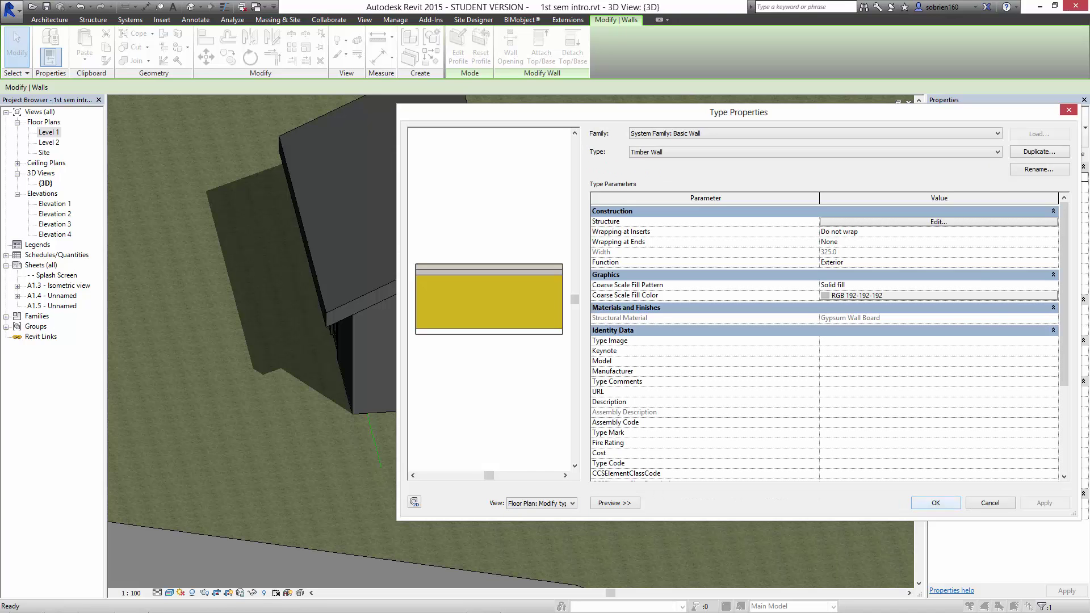
left_click(929, 503)
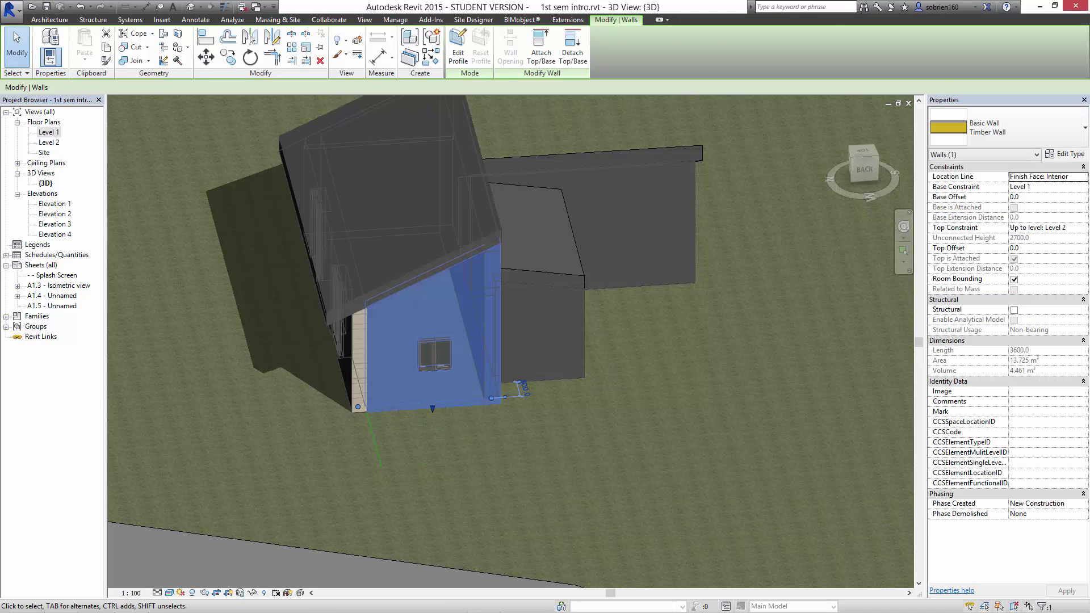
Orbit and zoom around the clapboard wall, window and roof, then open the Level 1 plan.
key("Escape")
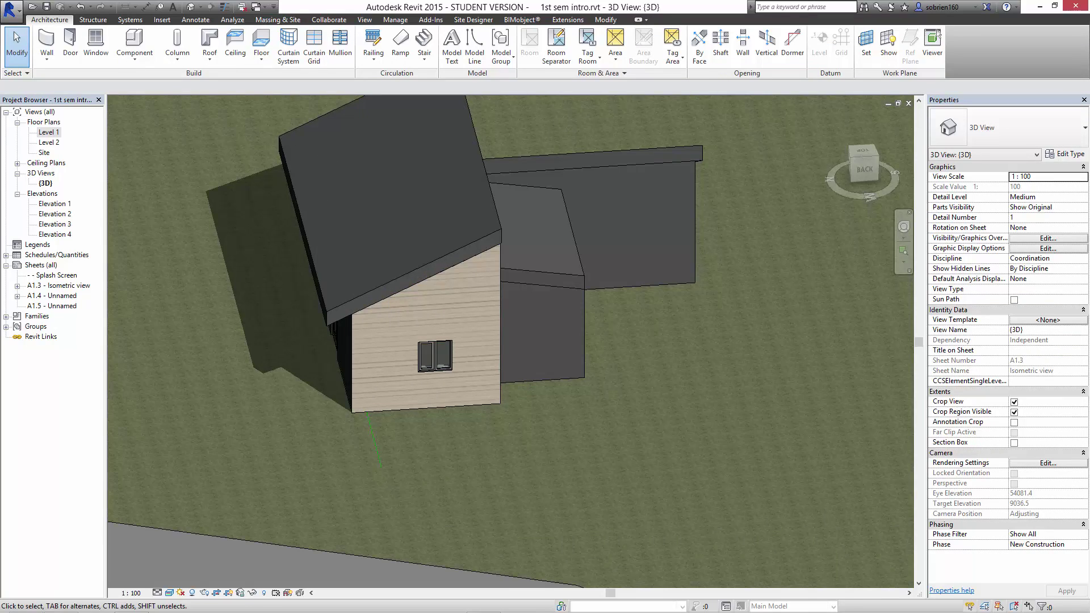
middle_click_drag(434, 392, 335, 349, "shift")
scroll(335, 349, "up", 4)
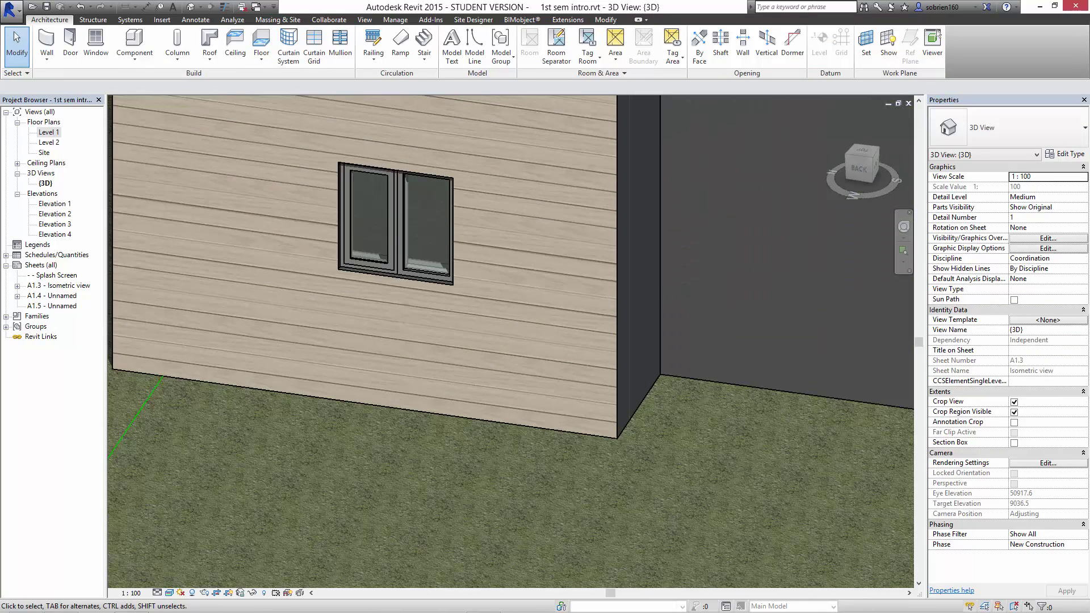
middle_click_drag(506, 216, 481, 298)
scroll(481, 298, "down", 3)
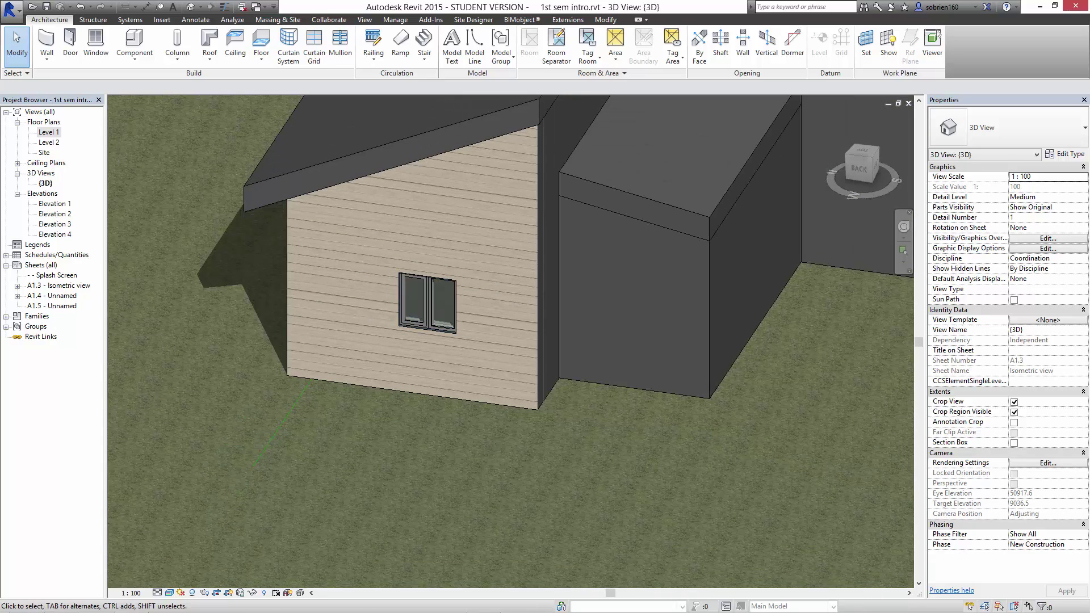
double_click(48, 132)
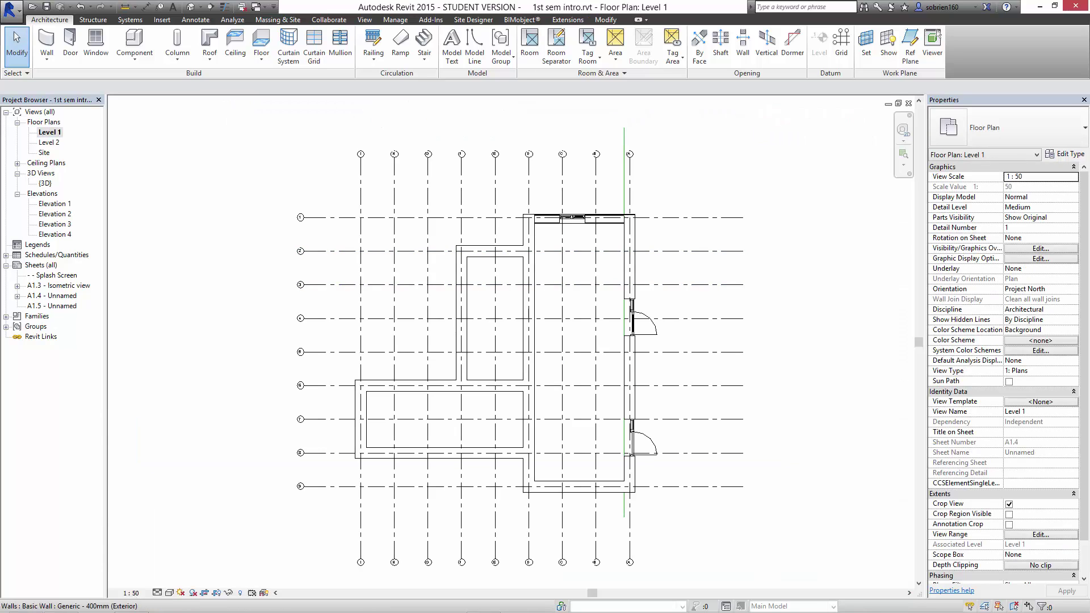
Frame the whole house and pick the top Timber Wall as the Match Type source.
scroll(603, 218, "up", 5)
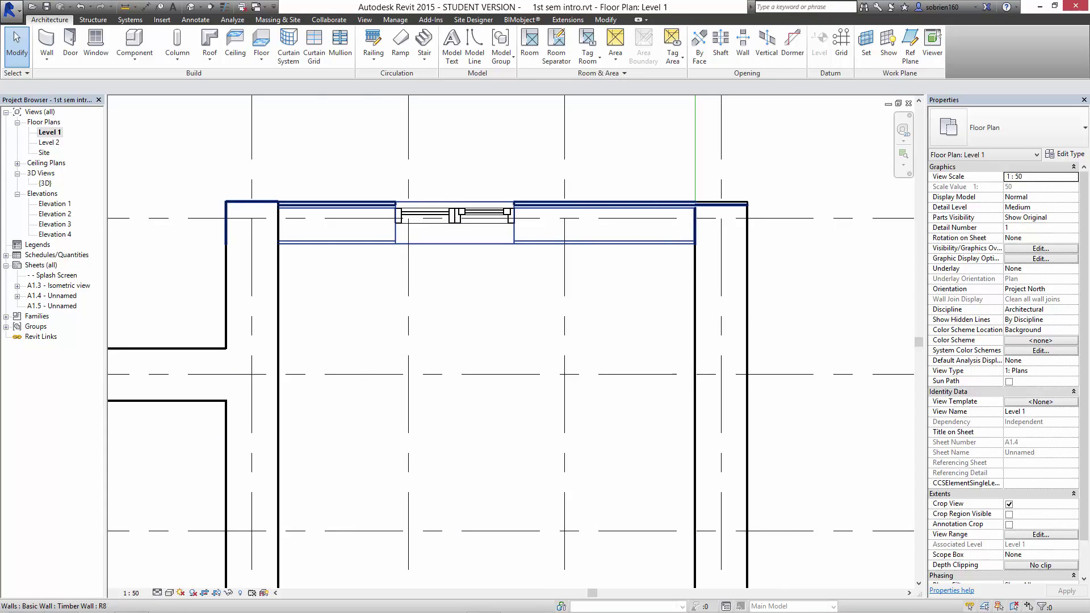
scroll(548, 210, "up", 3)
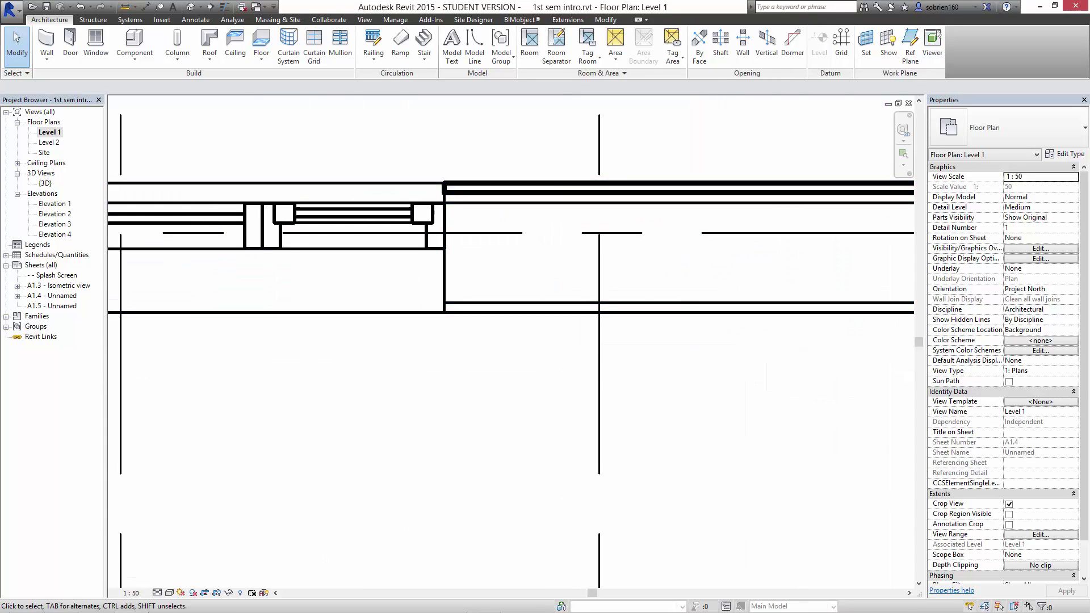
scroll(625, 310, "down", 4)
scroll(602, 366, "down", 3)
middle_click_drag(559, 389, 561, 245)
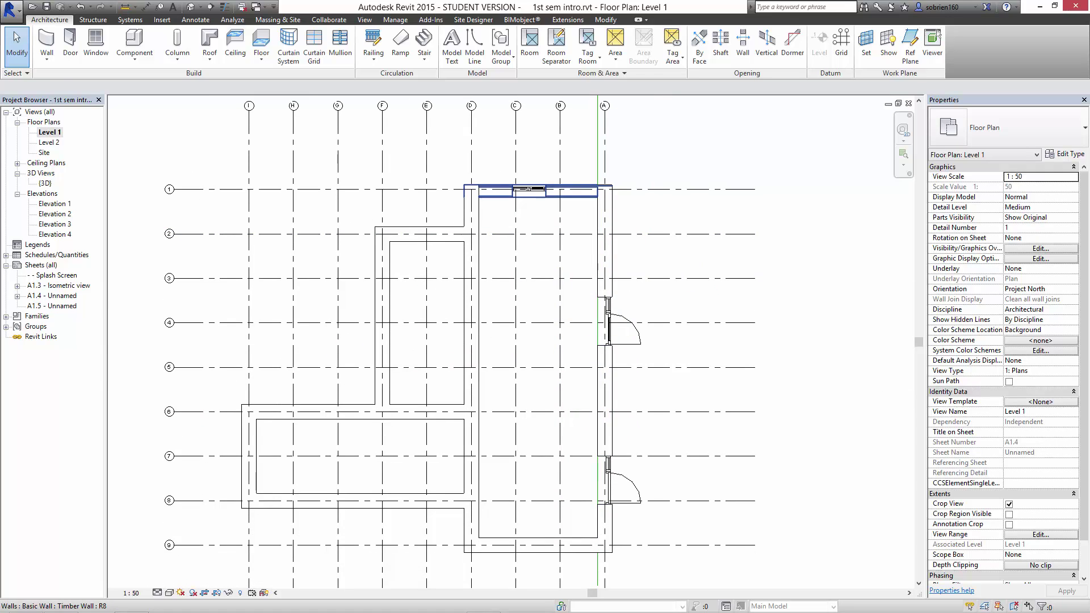
left_click(568, 192)
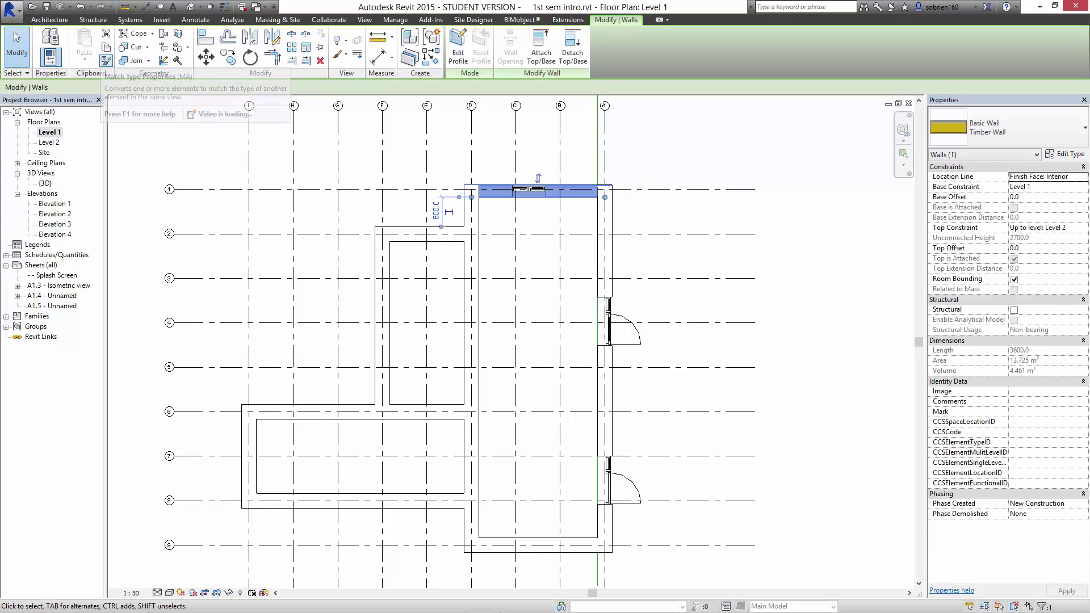
left_click(106, 60)
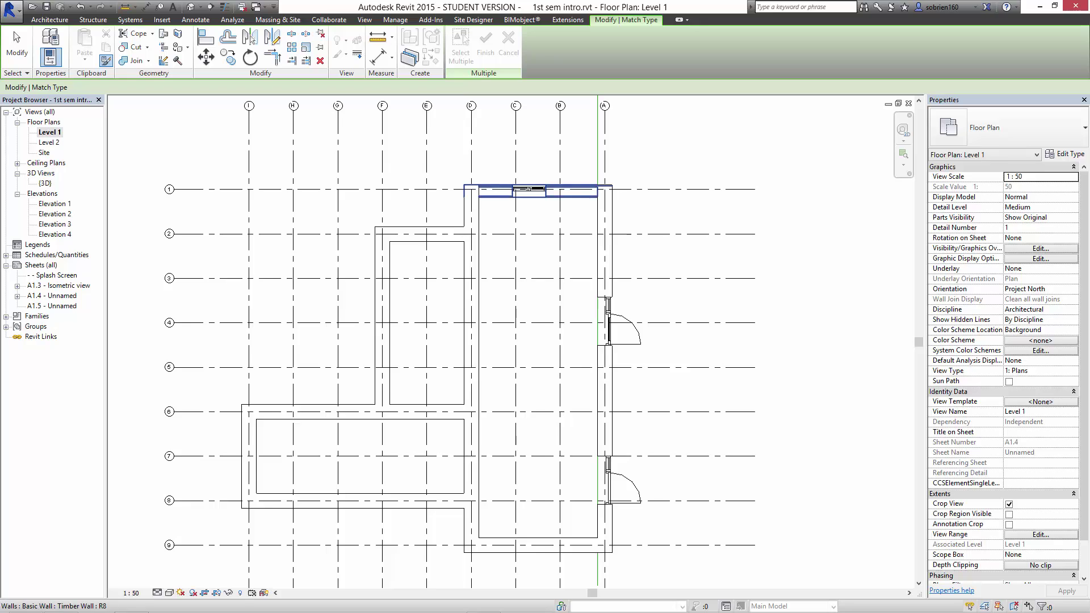
left_click(539, 192)
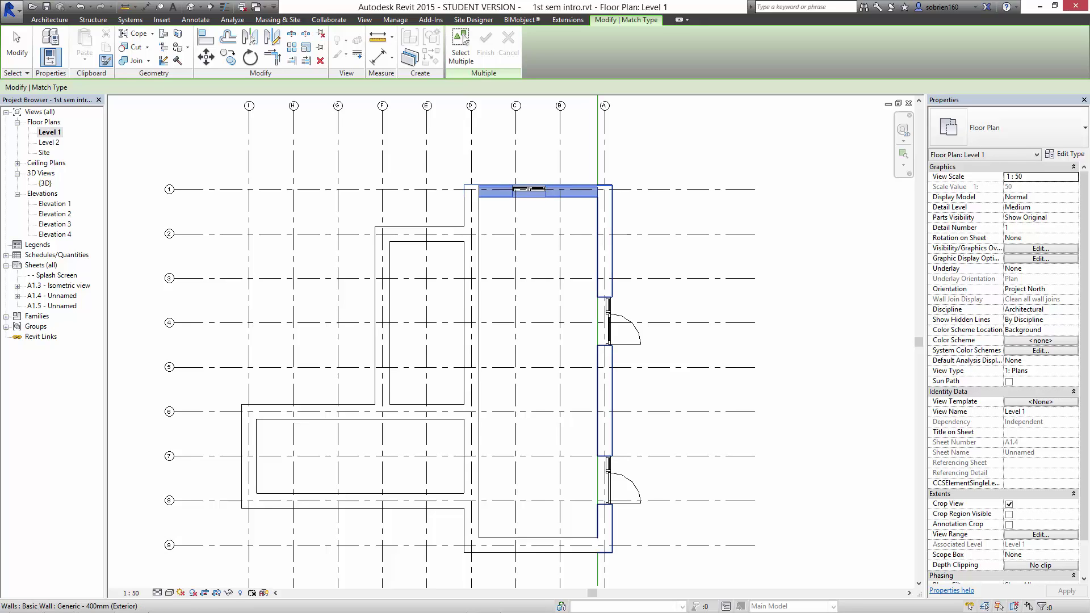
Match the right, bottom and lower-left room's bottom walls to Timber Wall, then select the left wall.
left_click(605, 244)
left_click(537, 545)
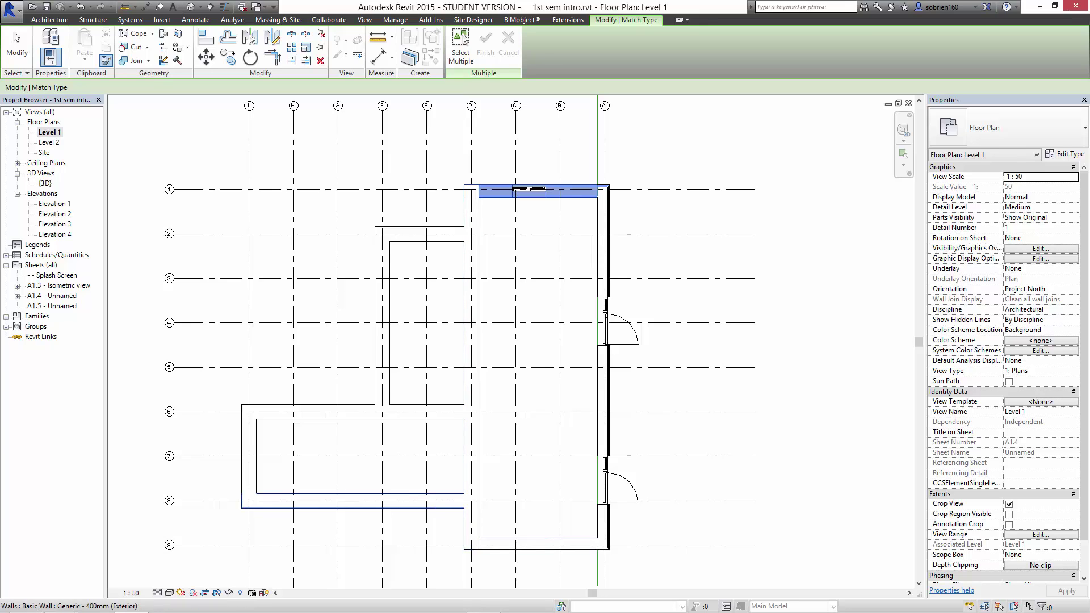
left_click(352, 501)
scroll(552, 197, "up", 2)
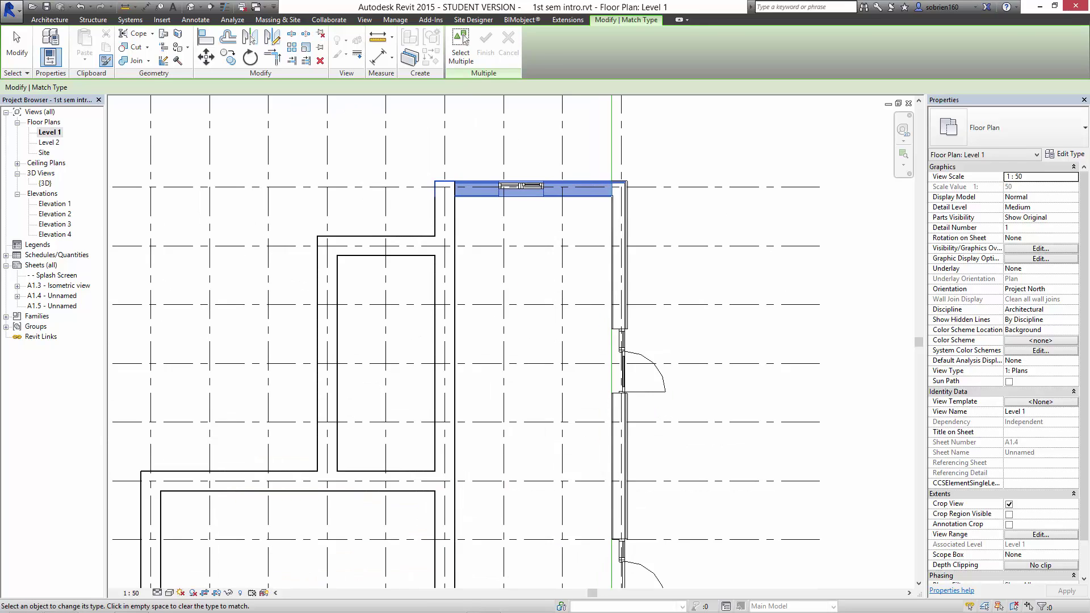
key("Escape")
key("Escape")
middle_click_drag(478, 352, 479, 311)
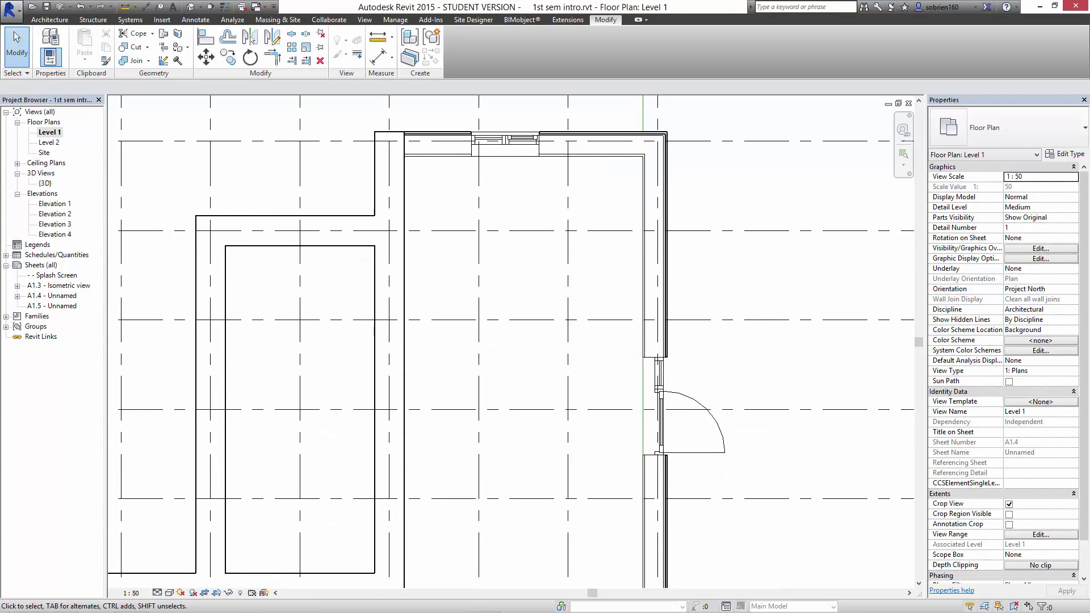
left_click(400, 200)
Select all visible instances of the left wall's type and switch them to Basic Wall : Timber Wall.
right_click(404, 200)
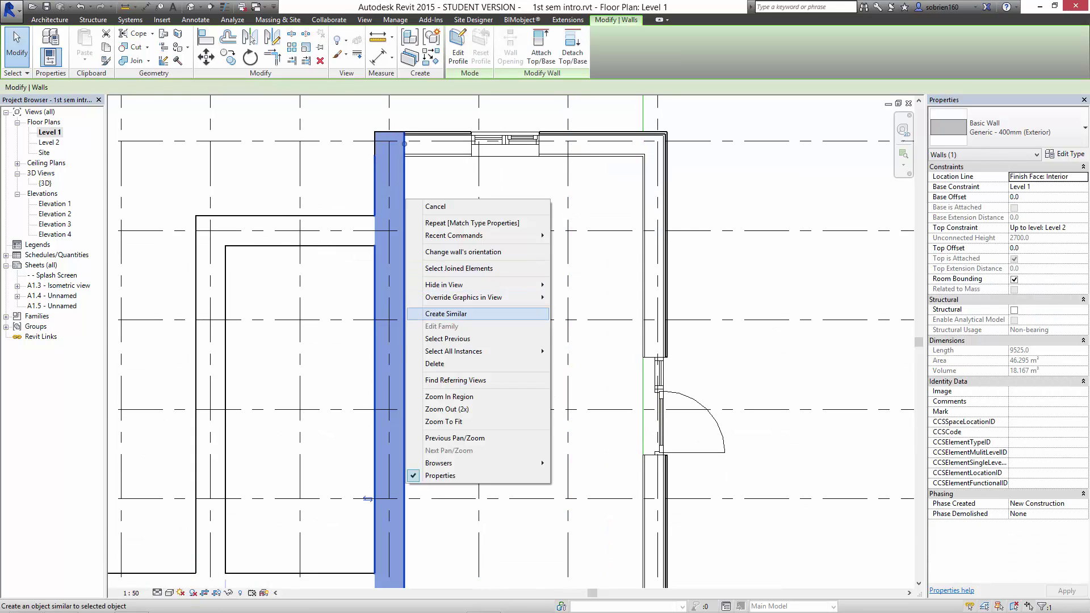
mouse_move(454, 351)
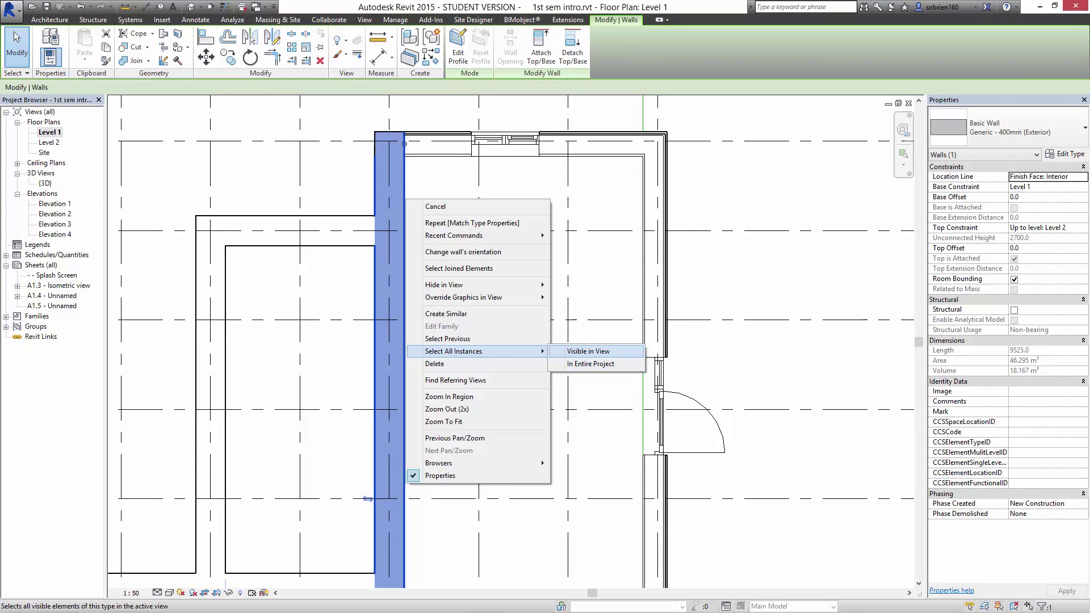
left_click(588, 351)
scroll(443, 348, "down", 2)
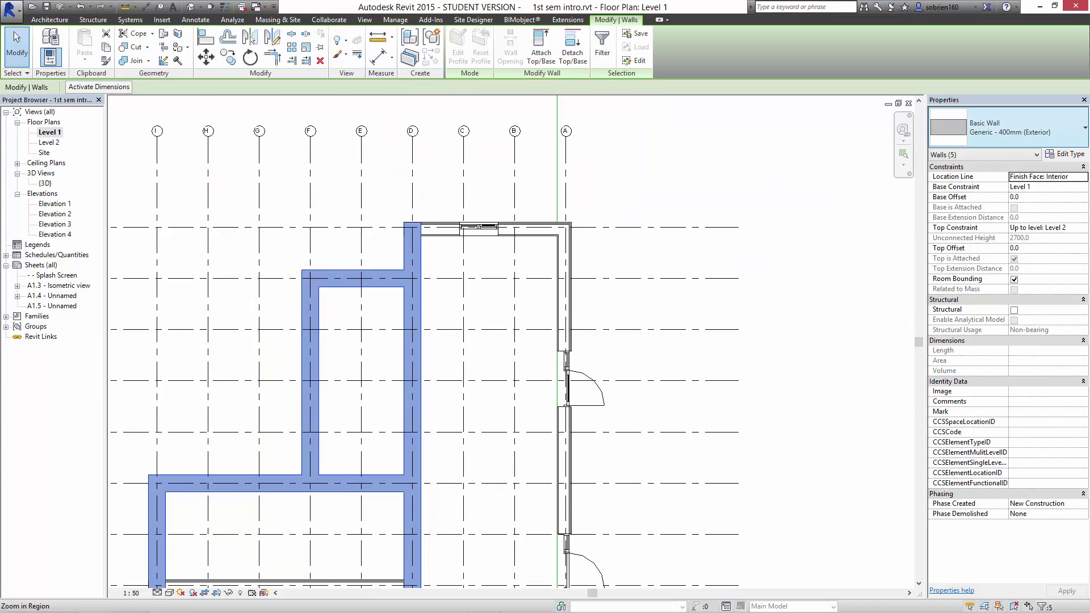
left_click(1022, 127)
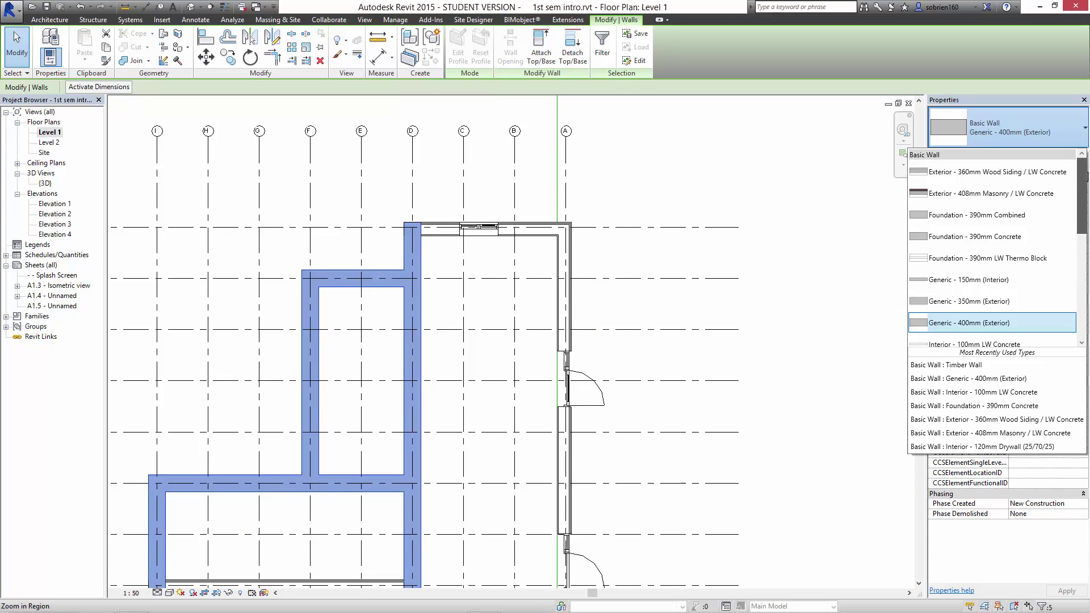
left_click_drag(1081, 196, 1081, 252)
left_click(965, 289)
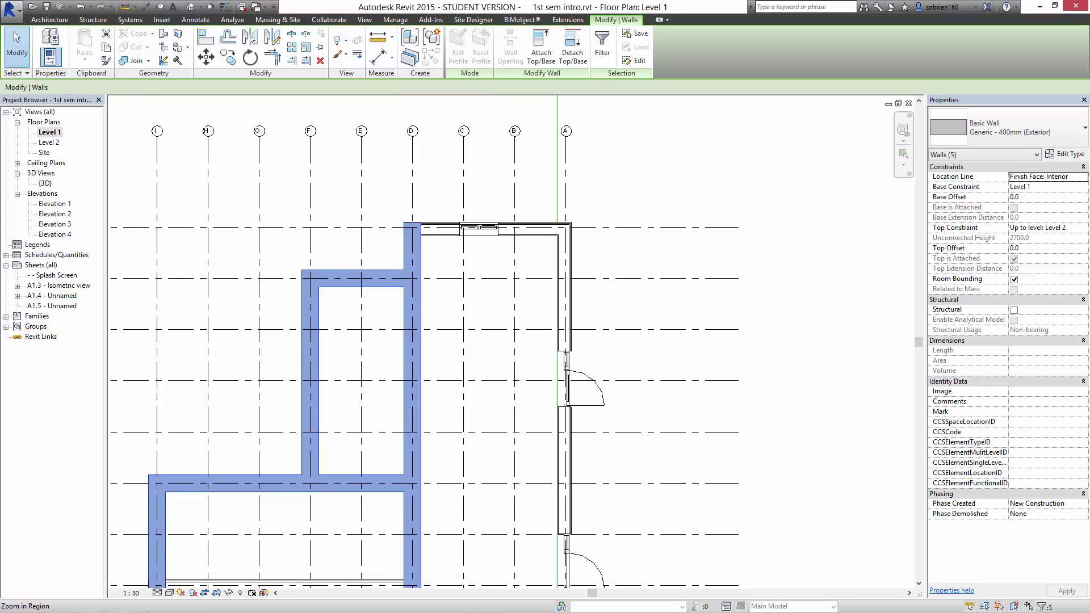
key("Escape")
scroll(625, 332, "down", 1)
middle_click_drag(624, 332, 623, 262)
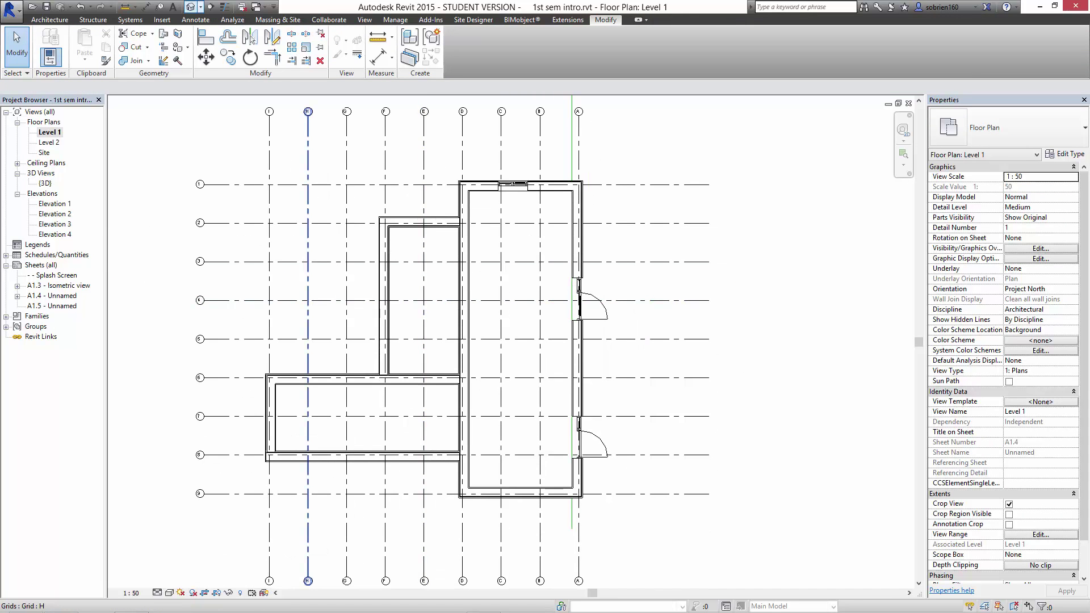
Open the default 3D view and orbit around the house to inspect the clapboard-clad walls.
left_click(191, 7)
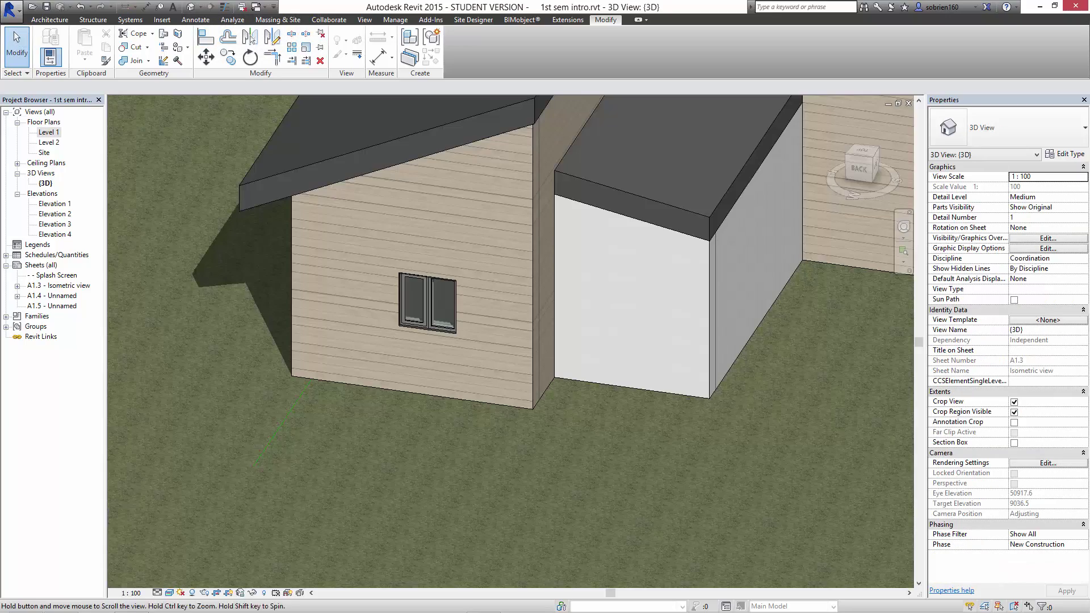
middle_click_drag(567, 352, 364, 454, "shift")
scroll(488, 340, "down", 1)
middle_click_drag(363, 454, 165, 329, "shift")
middle_click_drag(164, 329, 107, 244)
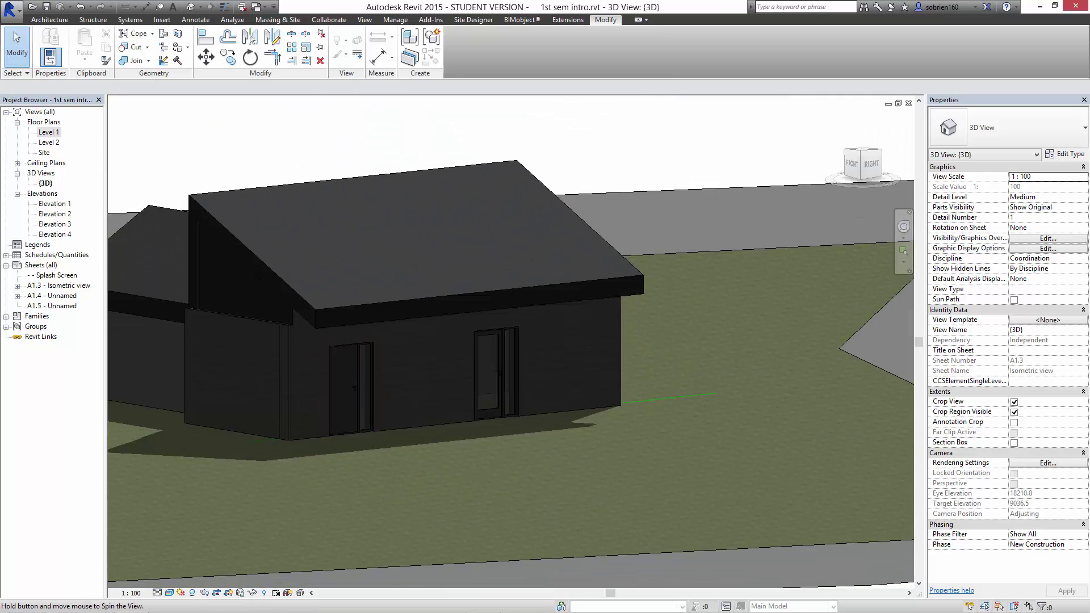
middle_click_drag(432, 364, 562, 391, "shift")
middle_click_drag(406, 386, 437, 449, "shift")
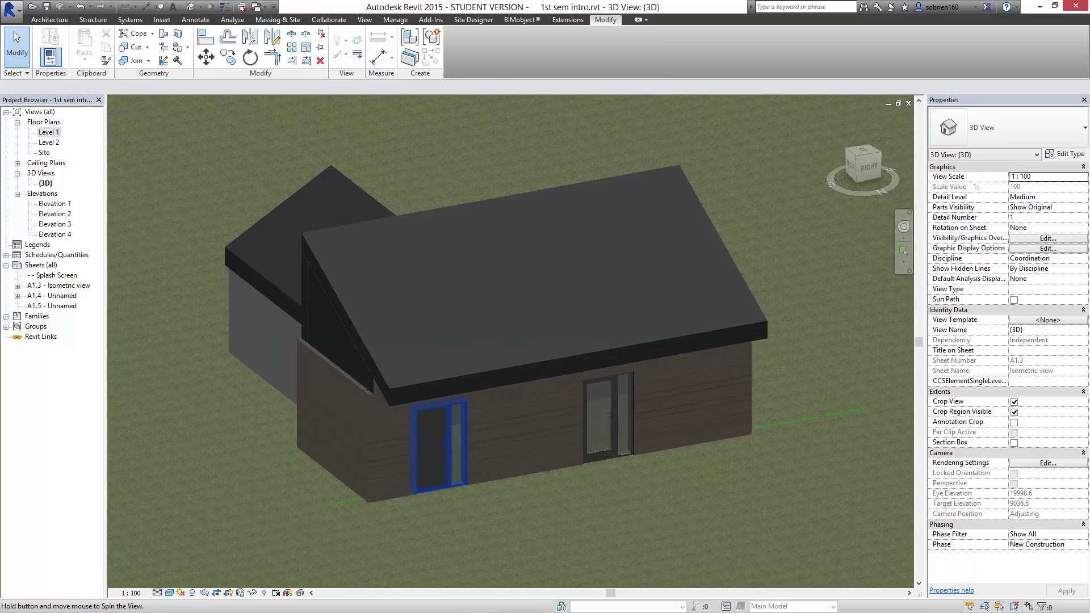